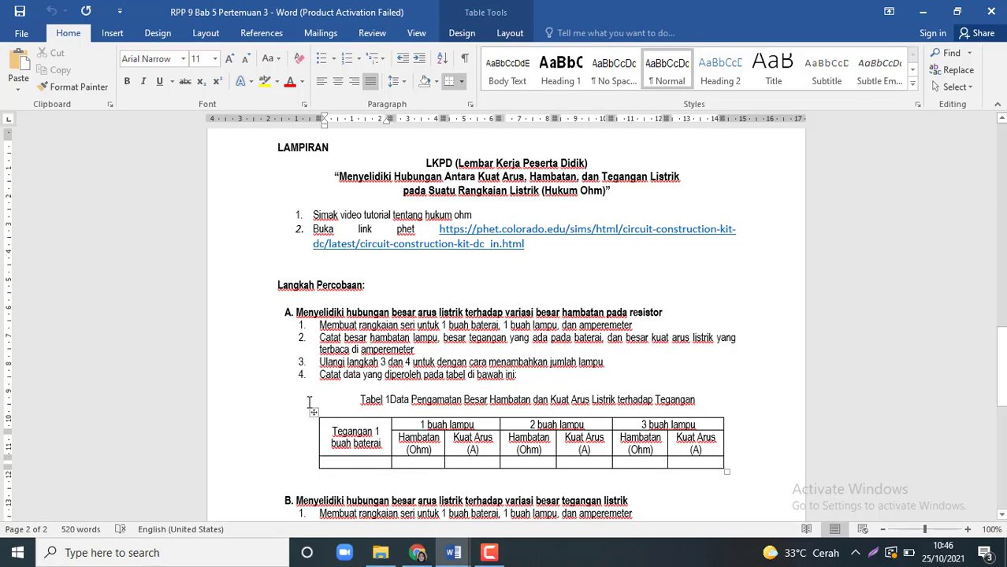
Examine the headings of experiment sections A and B in the LKPD worksheet
scroll(390, 306, "down", 1)
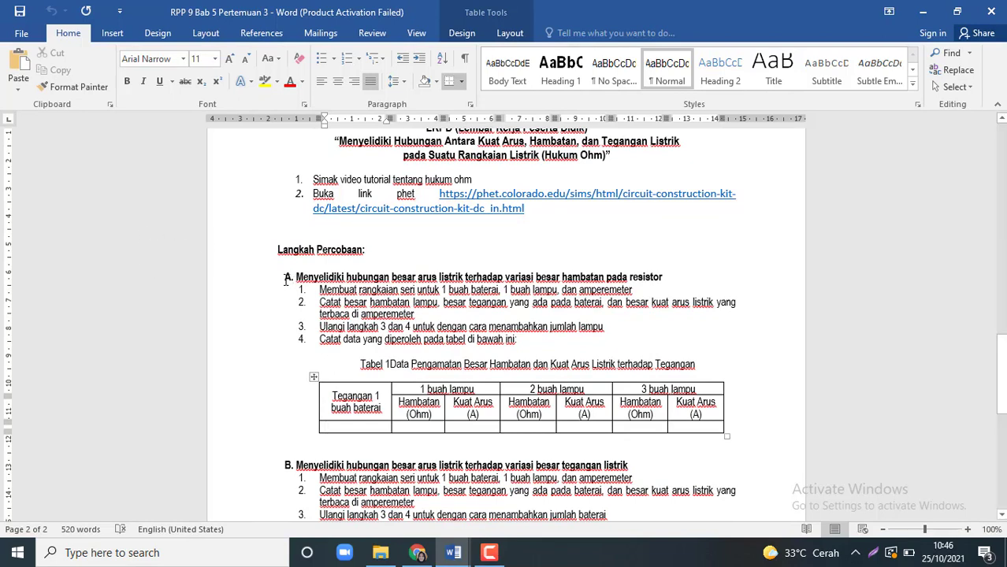
left_click_drag(285, 280, 661, 280)
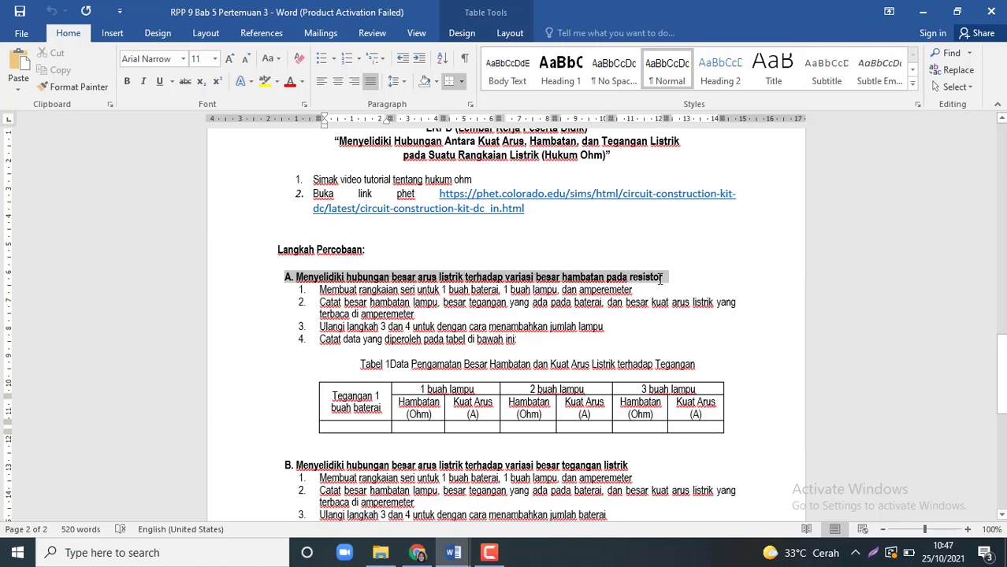
left_click(375, 465)
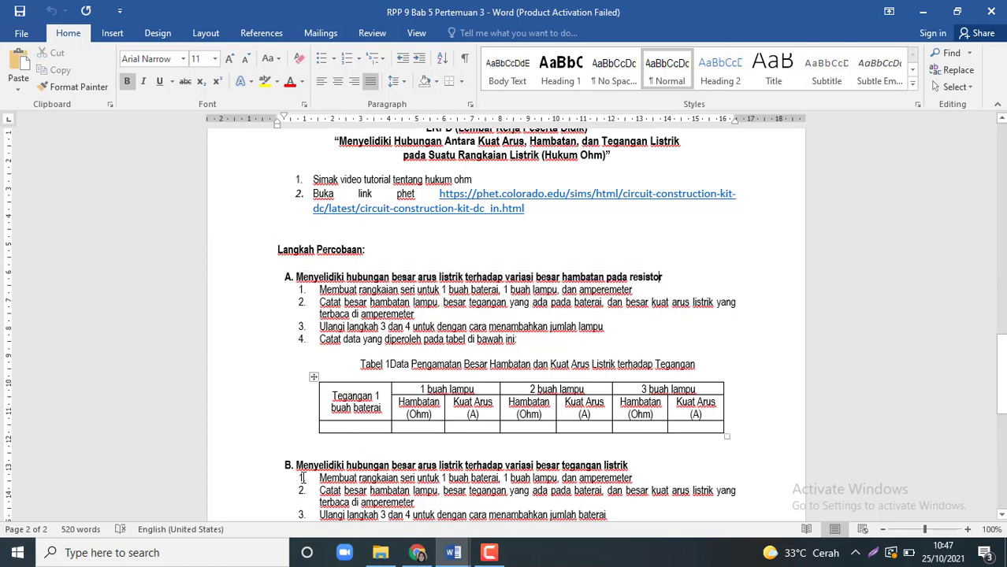
left_click_drag(311, 465, 616, 476)
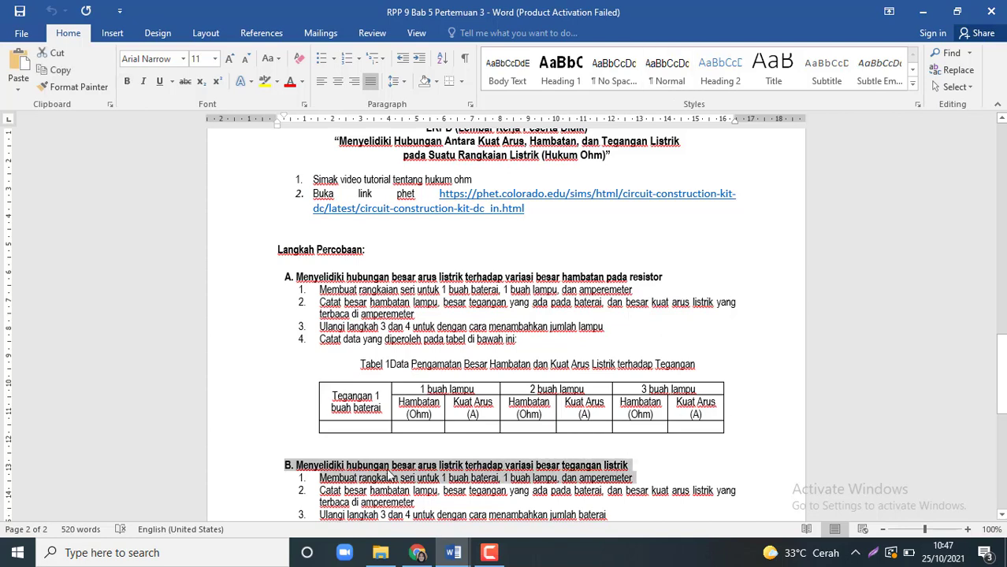
left_click(403, 276)
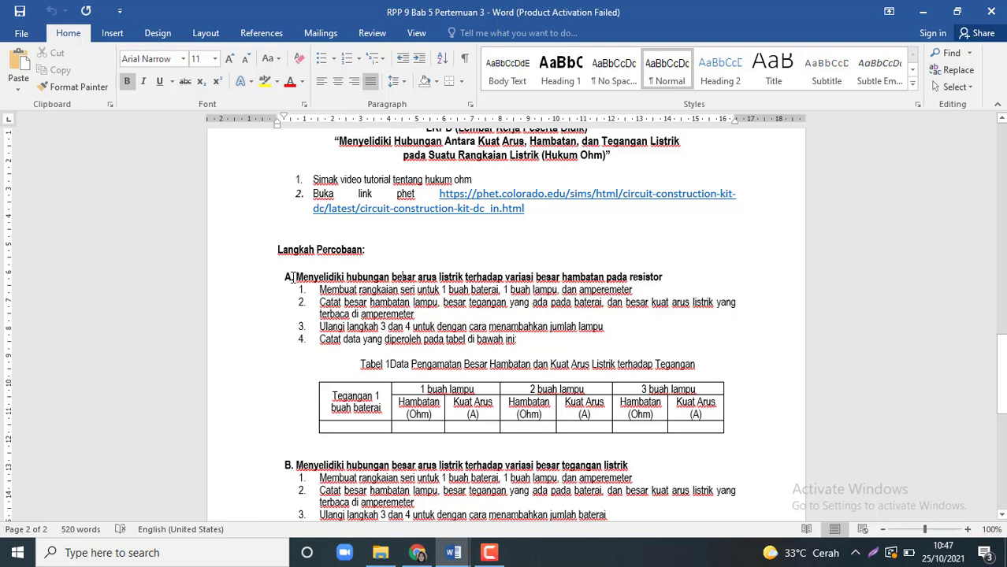
left_click_drag(291, 277, 628, 278)
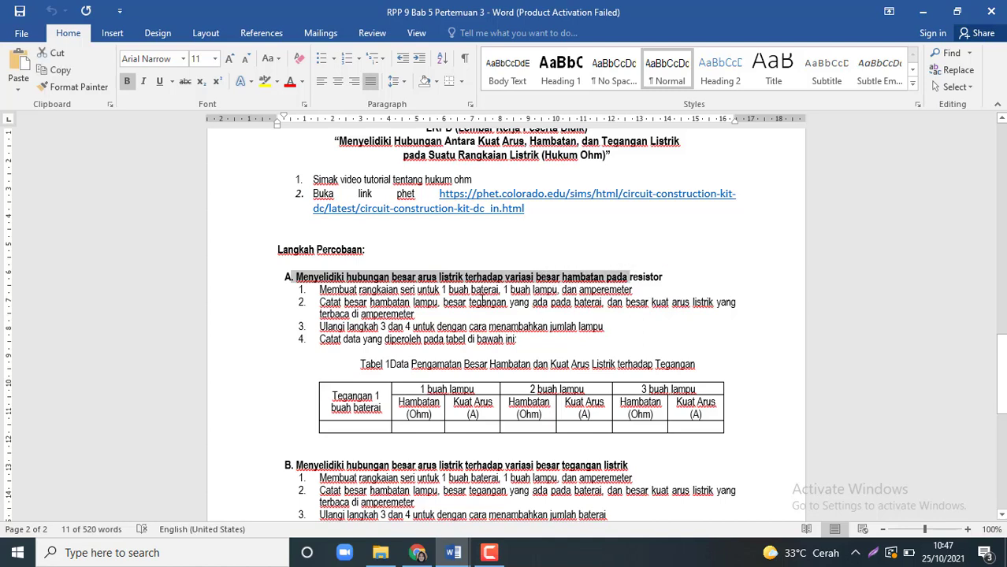
left_click(352, 314)
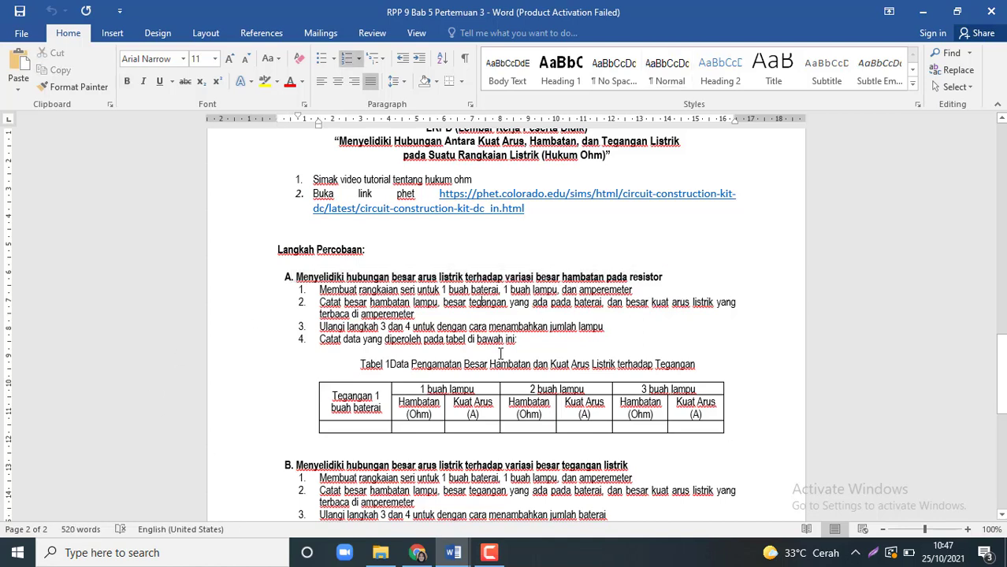
Switch to Chrome, open the PhET circuit construction link from the WhatsApp chat, and enter the simulation's Lab screen
left_click(418, 553)
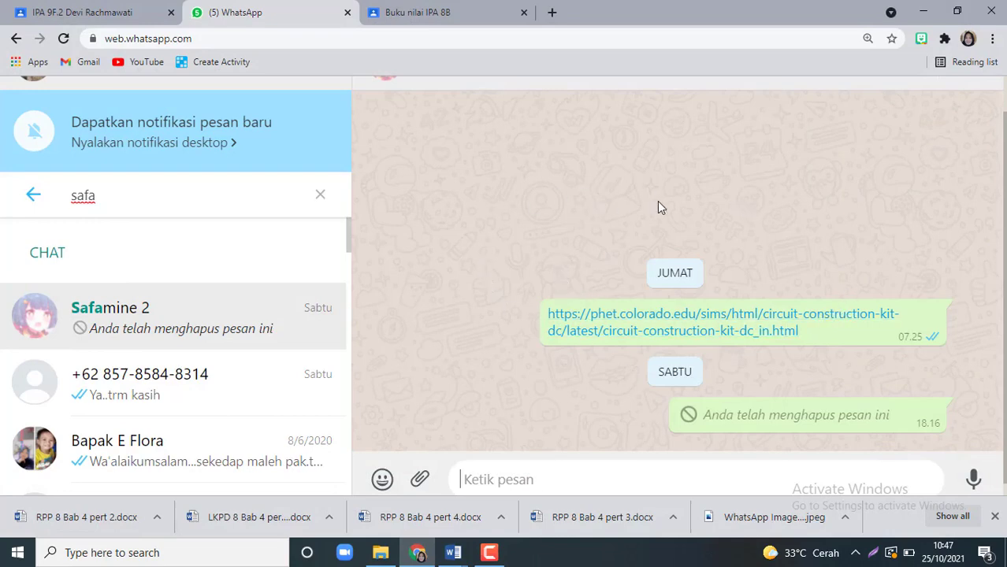
left_click(661, 328)
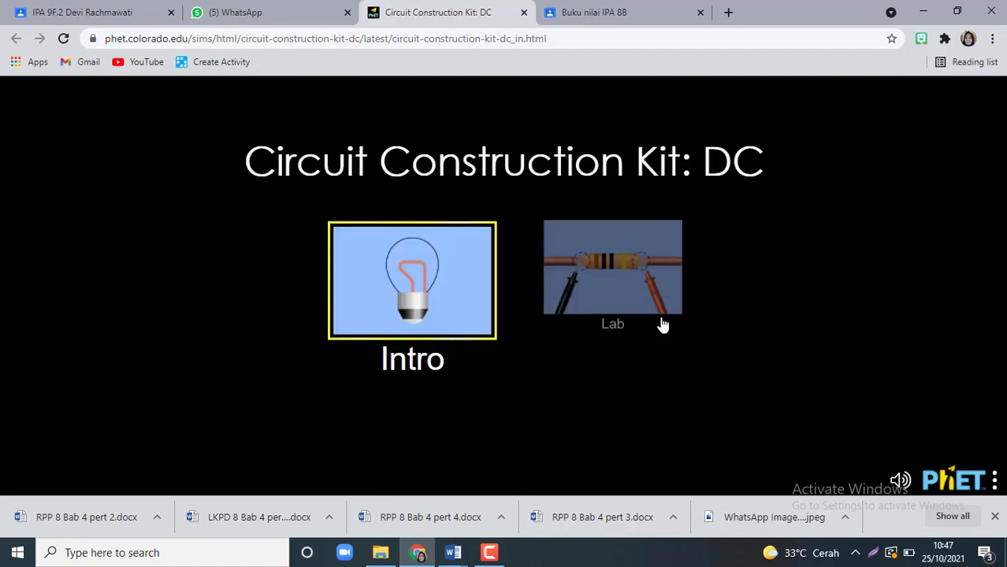
left_click(631, 272)
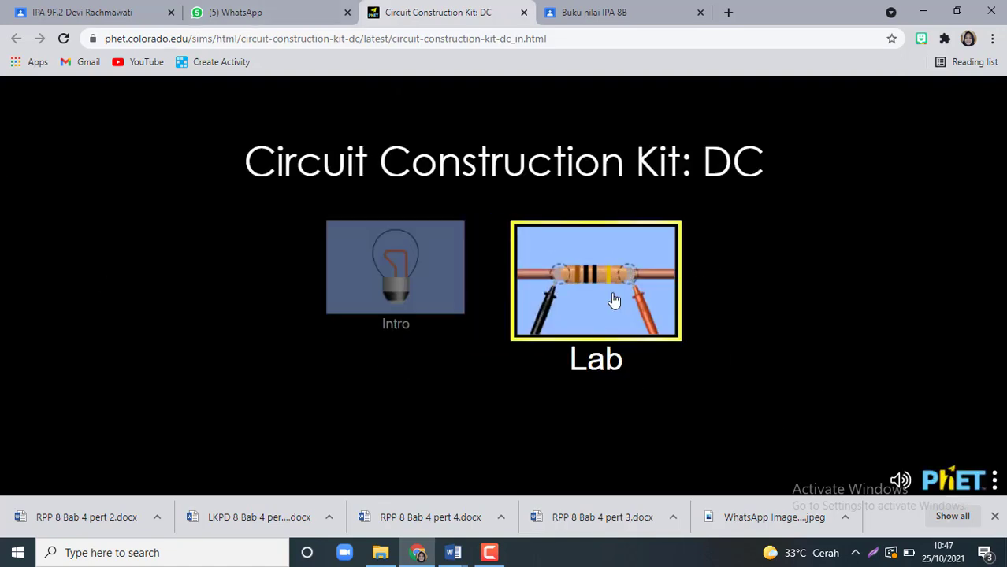
left_click(614, 300)
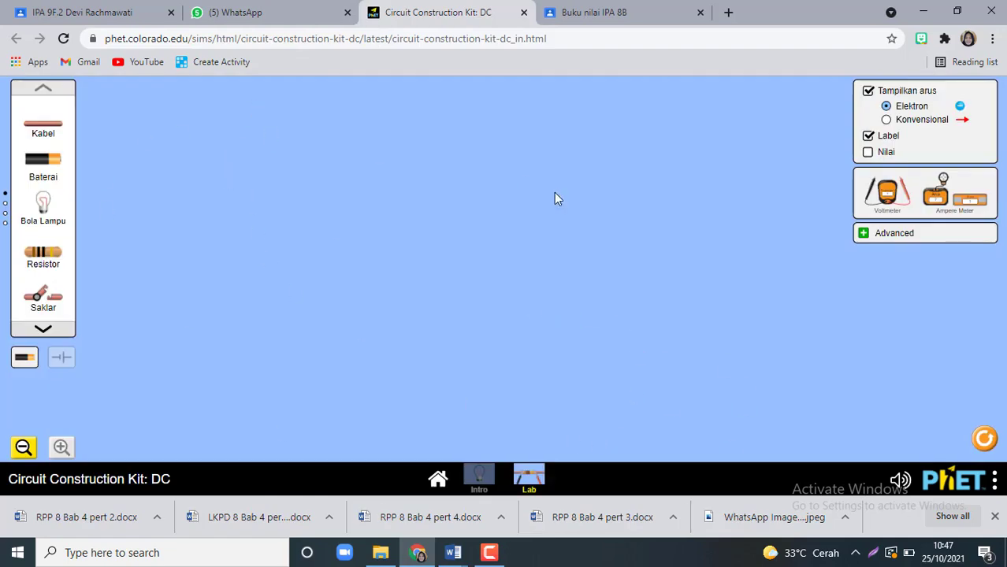
Switch to the RPP 9 Bab 5 Pertemuan 3 document in Word and check the components required in step 1 of section A
mouse_move(453, 552)
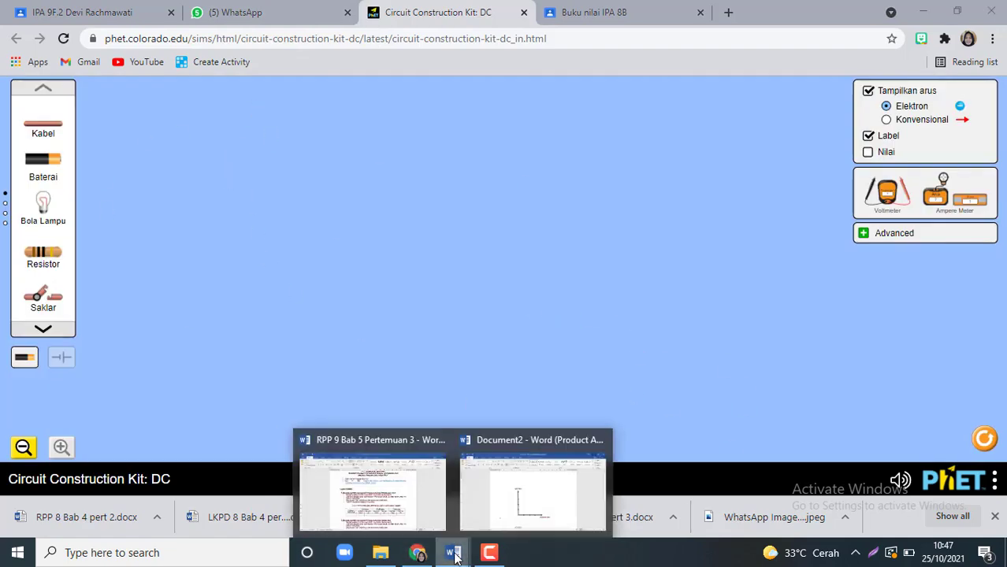
left_click(357, 476)
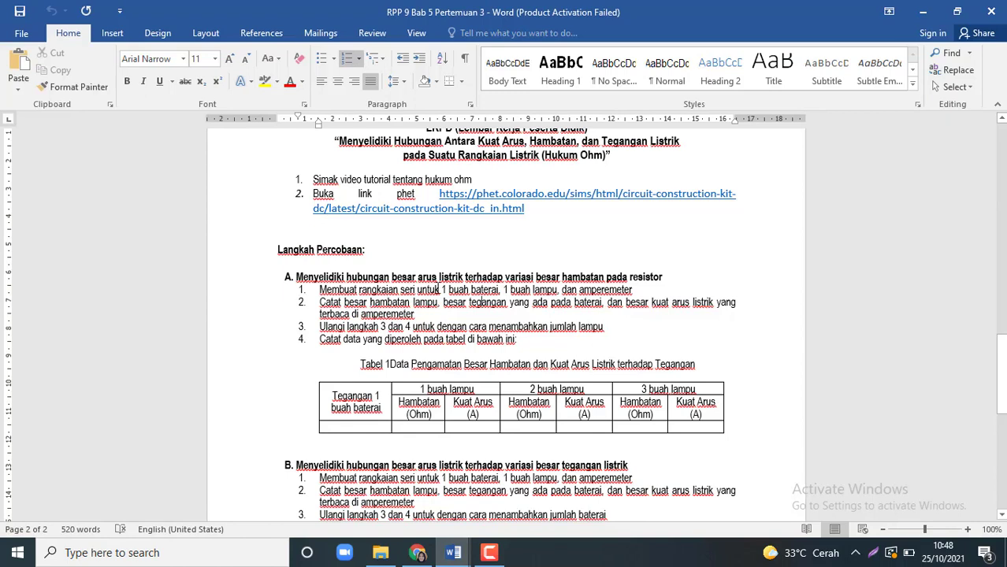
left_click_drag(442, 291, 509, 294)
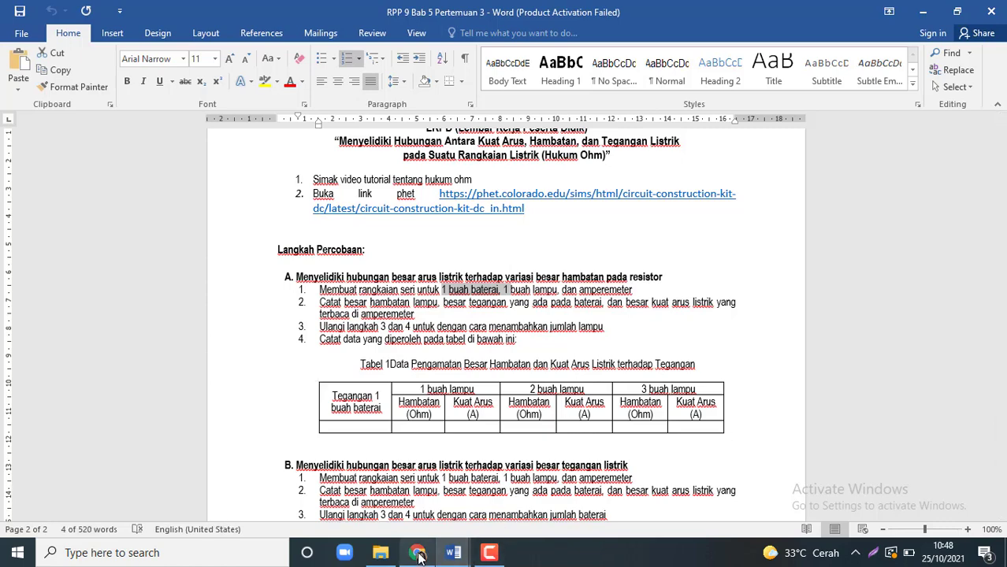
Back in the PhET simulation, place a battery, a light bulb above it, and an in-line ammeter joined to the battery's positive end
left_click(389, 522)
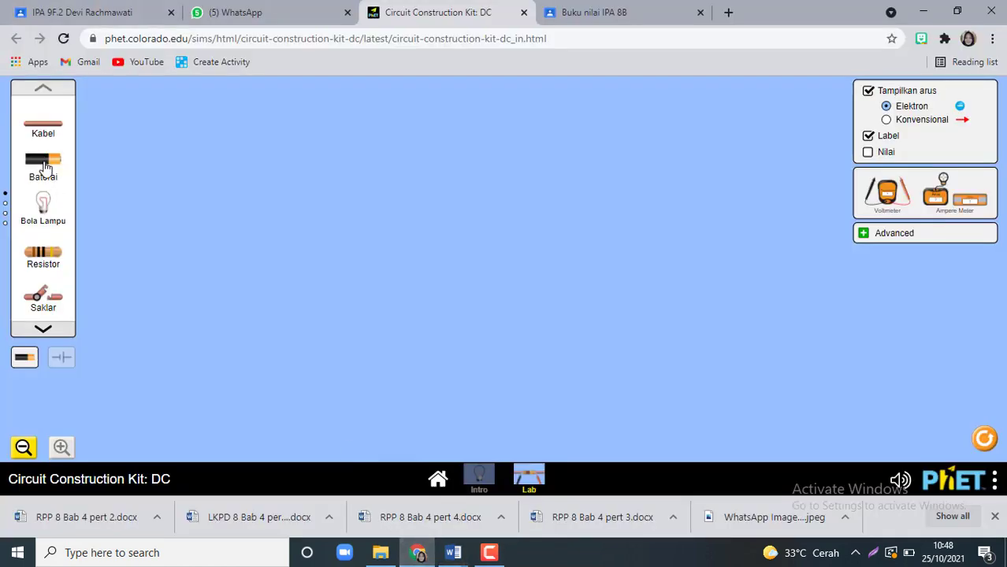
left_click_drag(45, 166, 362, 265)
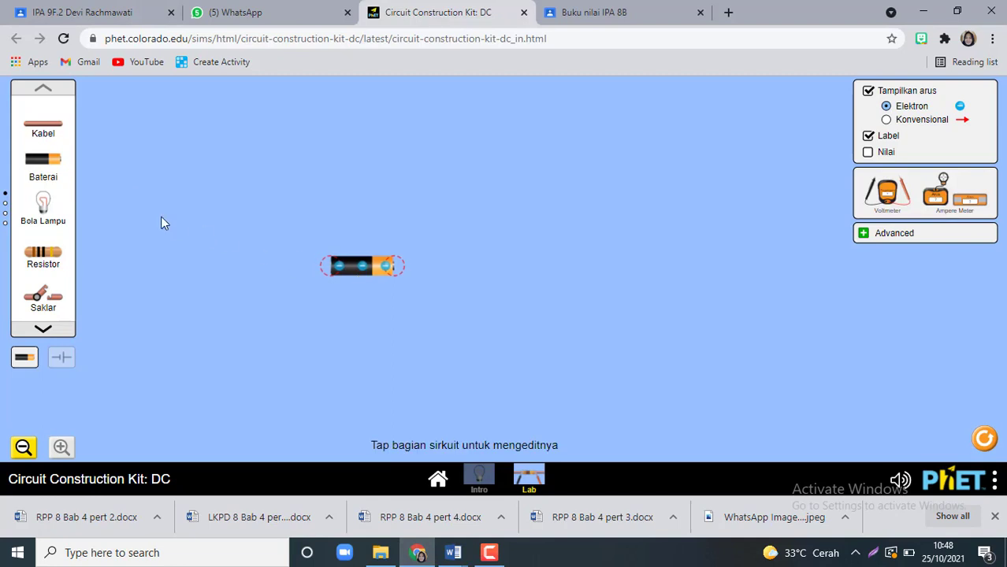
left_click_drag(43, 207, 362, 146)
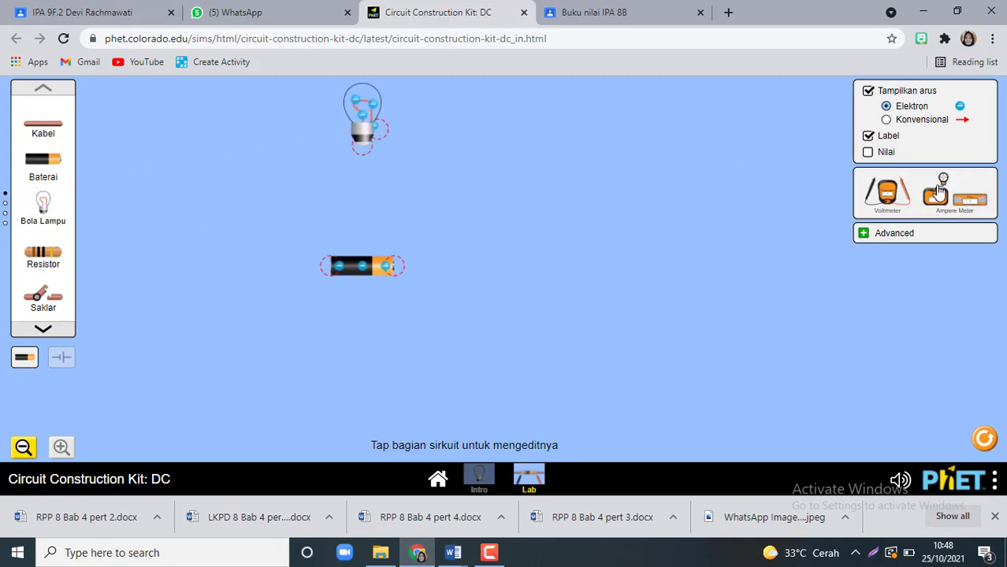
left_click_drag(937, 202, 982, 293)
left_click_drag(946, 325, 972, 199)
left_click_drag(967, 206, 443, 277)
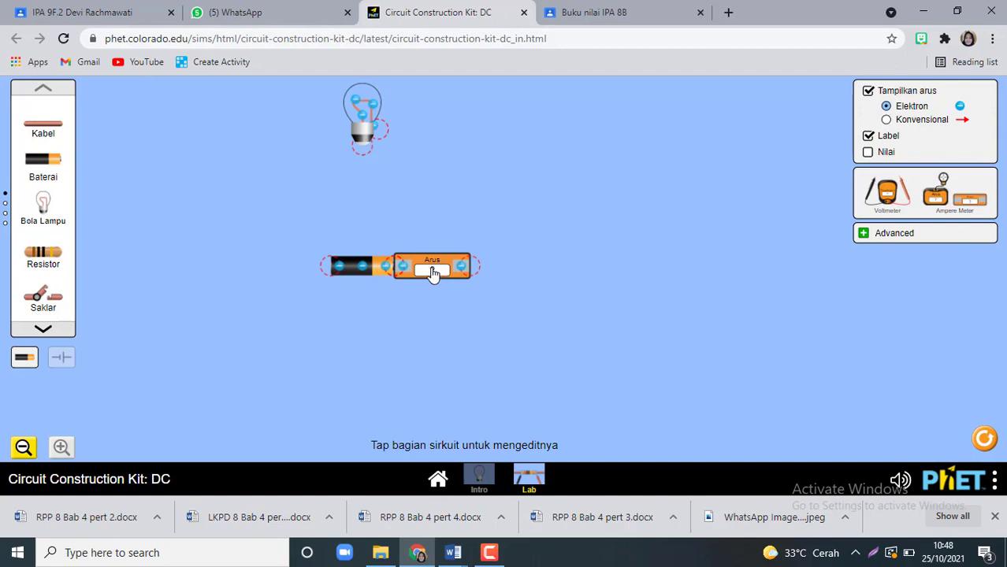
Attach wires to the battery's free end, the ammeter's free end, and both terminals of the light bulb
left_click_drag(43, 136, 284, 270)
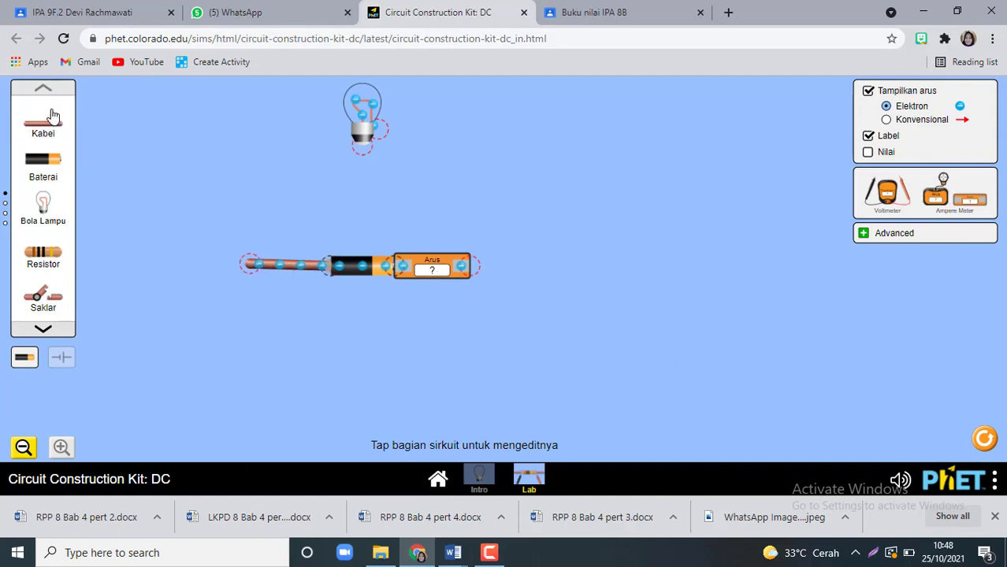
left_click_drag(51, 116, 511, 274)
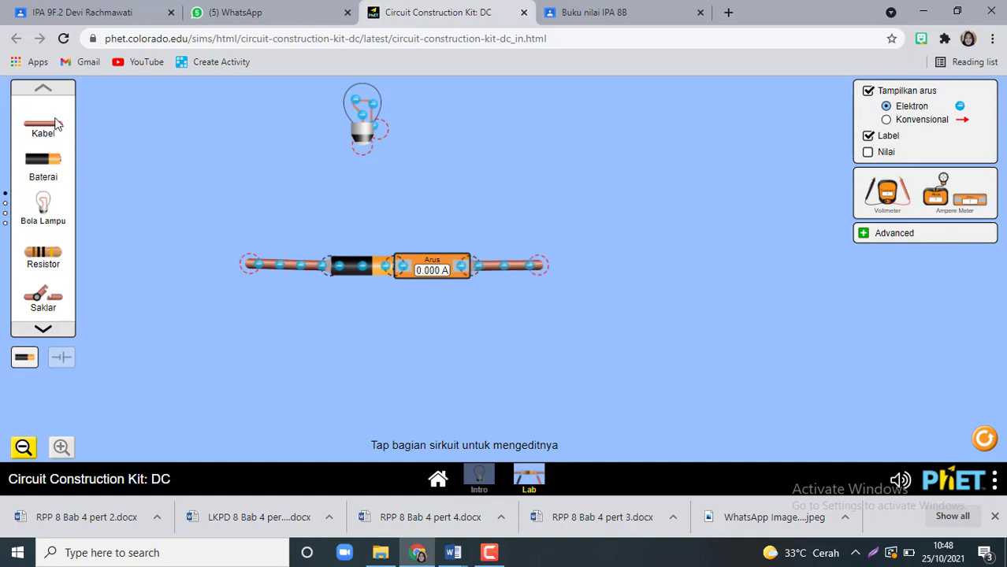
left_click_drag(56, 124, 329, 157)
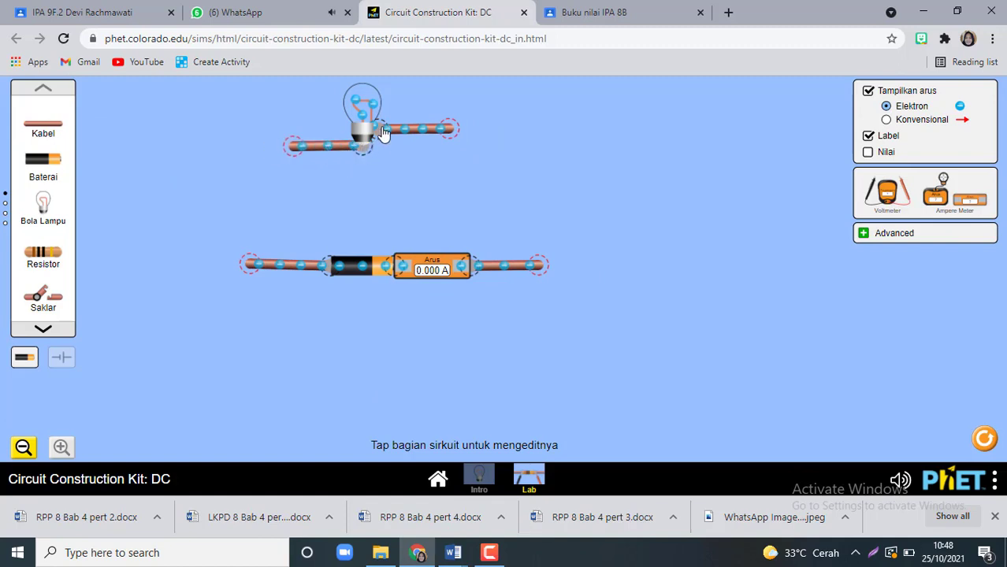
Add a wire to the free end of the battery's wire and join it to the bulb's left wire to form the circuit's left side
left_click_drag(81, 128, 223, 261)
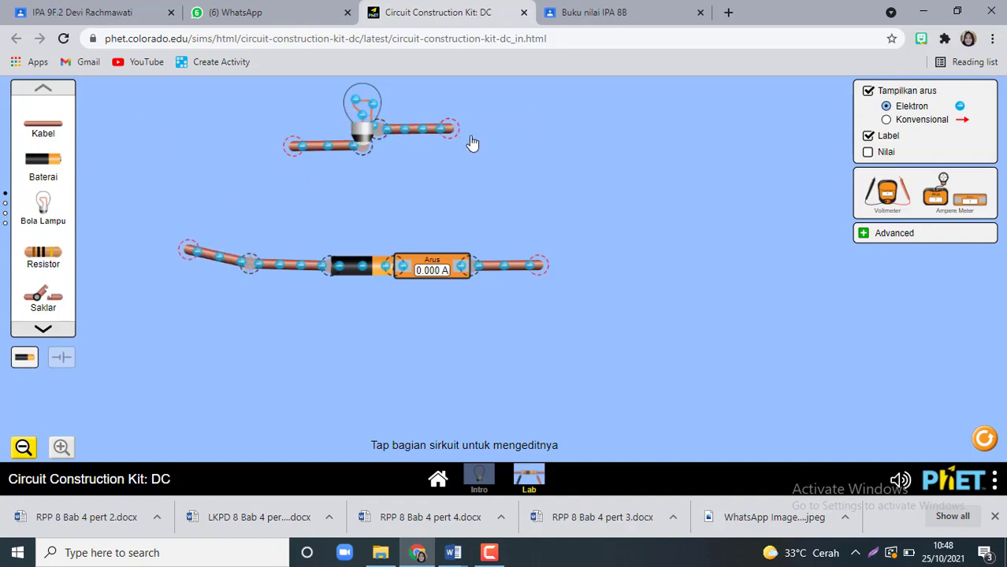
left_click(426, 132)
left_click(320, 154)
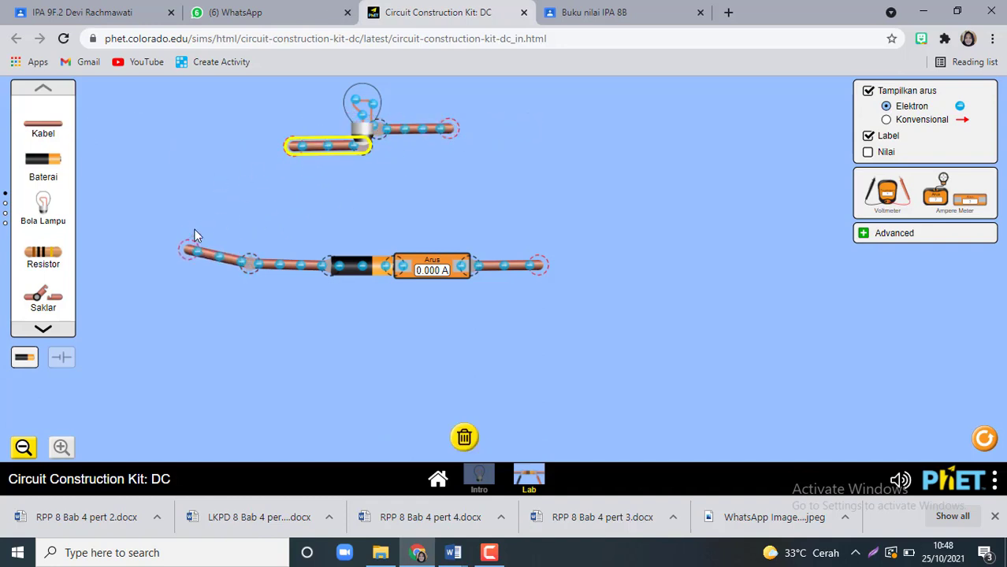
left_click(189, 251)
left_click_drag(189, 251, 248, 147)
left_click(319, 152)
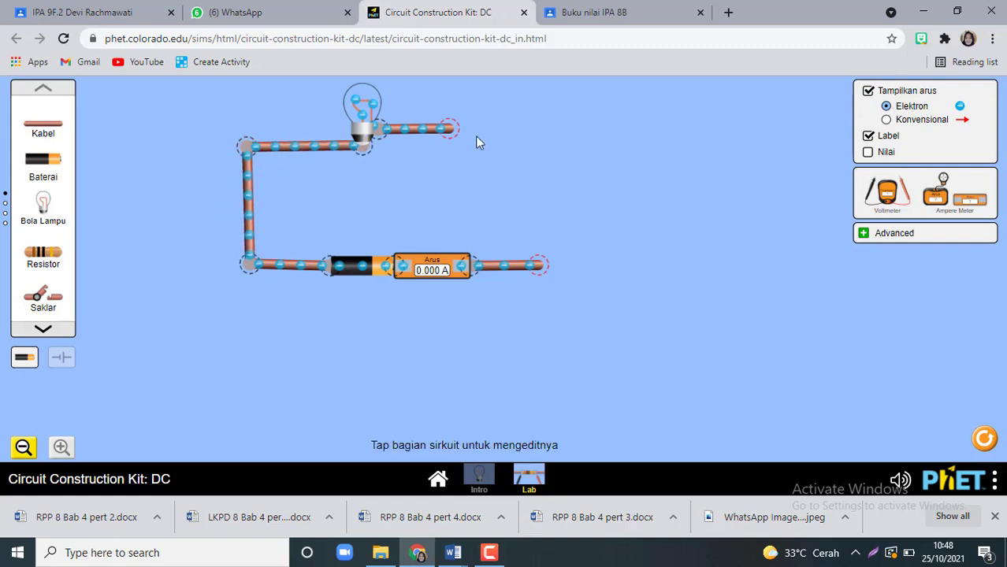
Lengthen the bulb's right wire, close the loop with a wire down to the ammeter's wire, and display the component values
left_click(432, 131)
left_click_drag(472, 133, 536, 134)
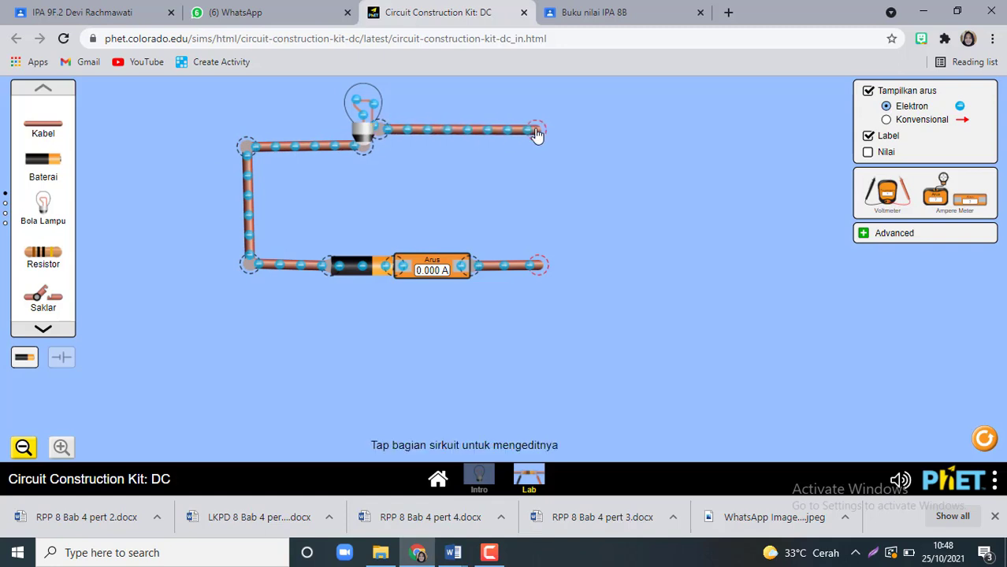
left_click_drag(52, 129, 567, 144)
left_click_drag(589, 139, 520, 268)
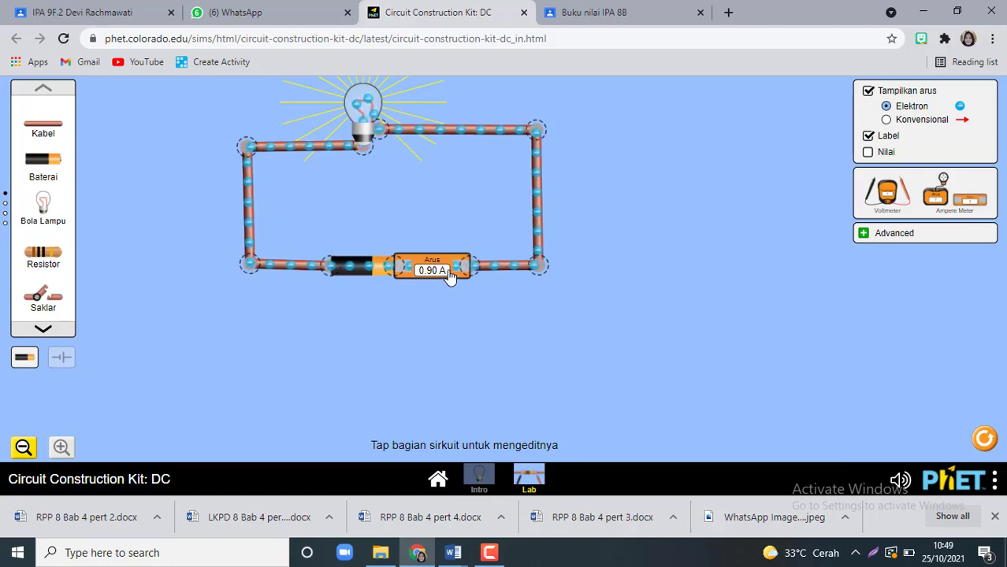
left_click(867, 152)
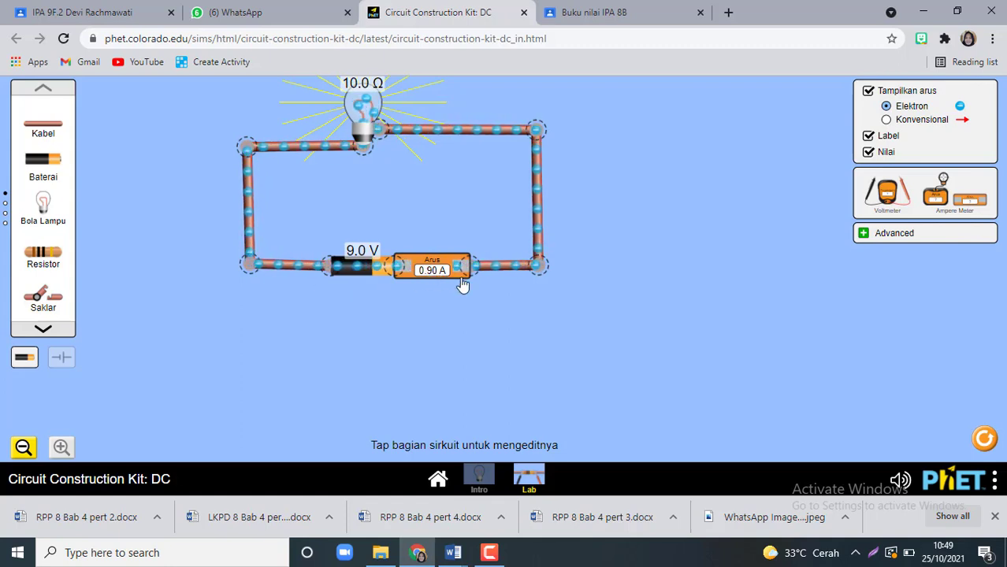
Measure the current at the circuit's upper-right junction with the probe ammeter, and return the meter to the toolbox
left_click_drag(938, 197, 875, 290)
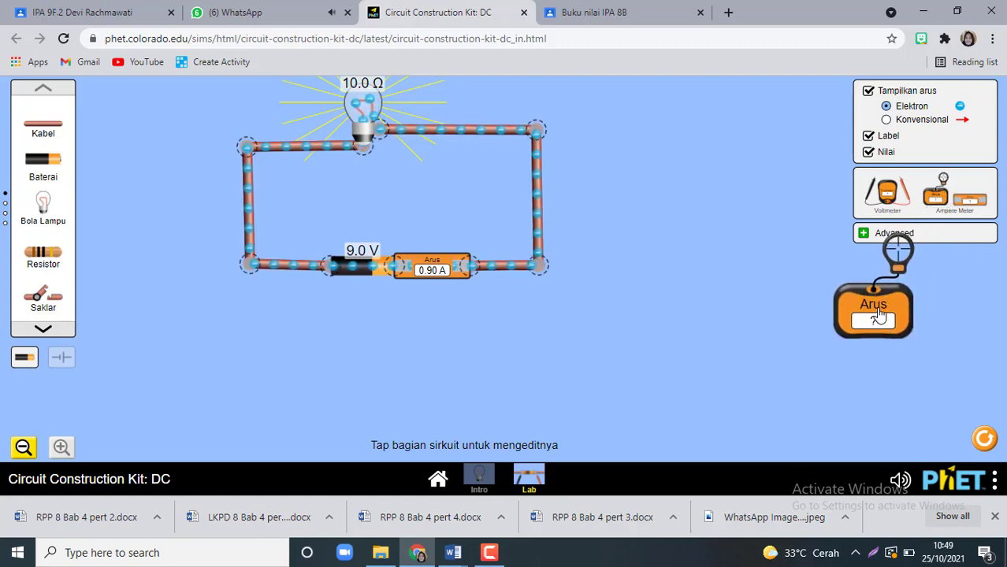
left_click_drag(879, 314, 559, 355)
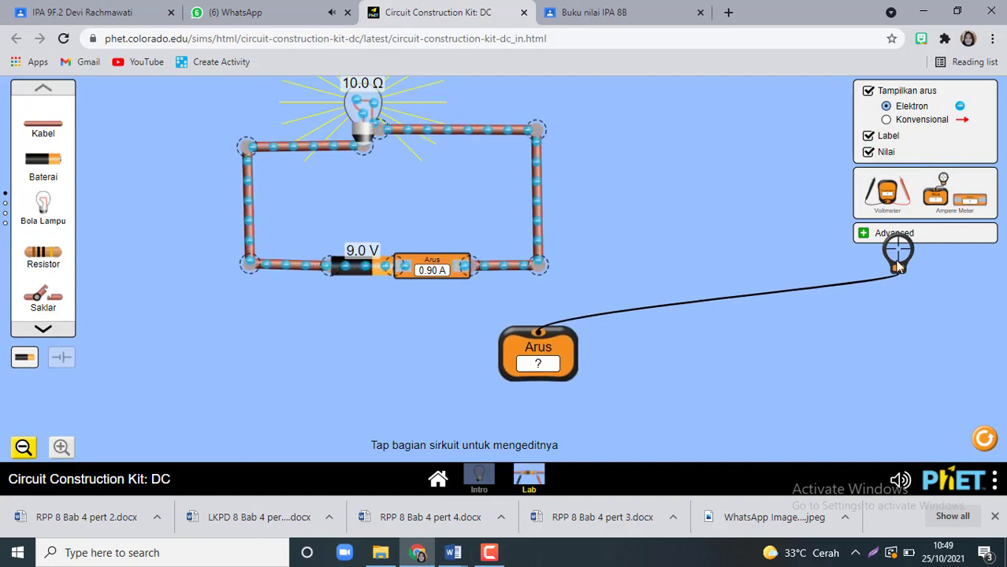
left_click_drag(898, 260, 647, 253)
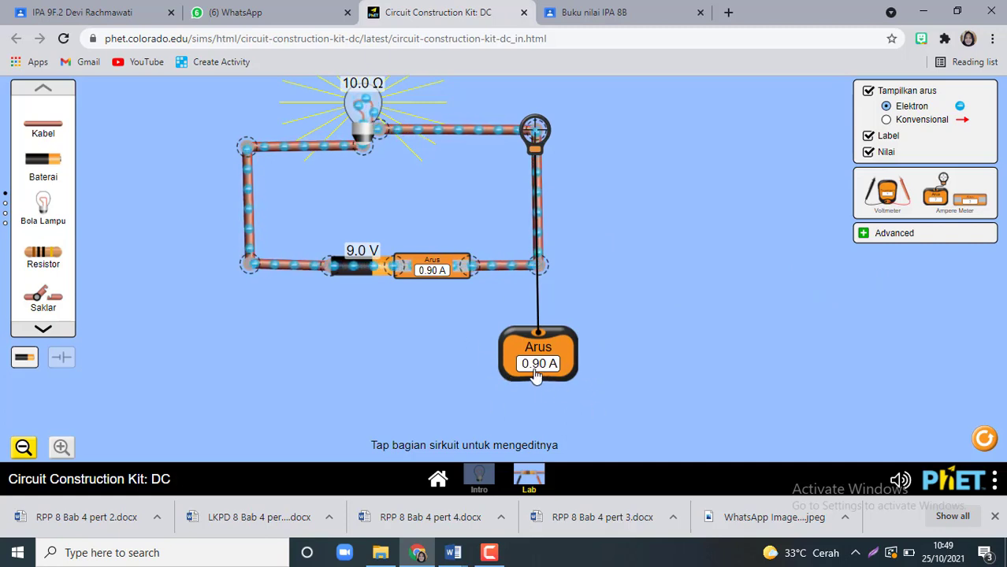
left_click(430, 277)
left_click_drag(534, 359, 934, 197)
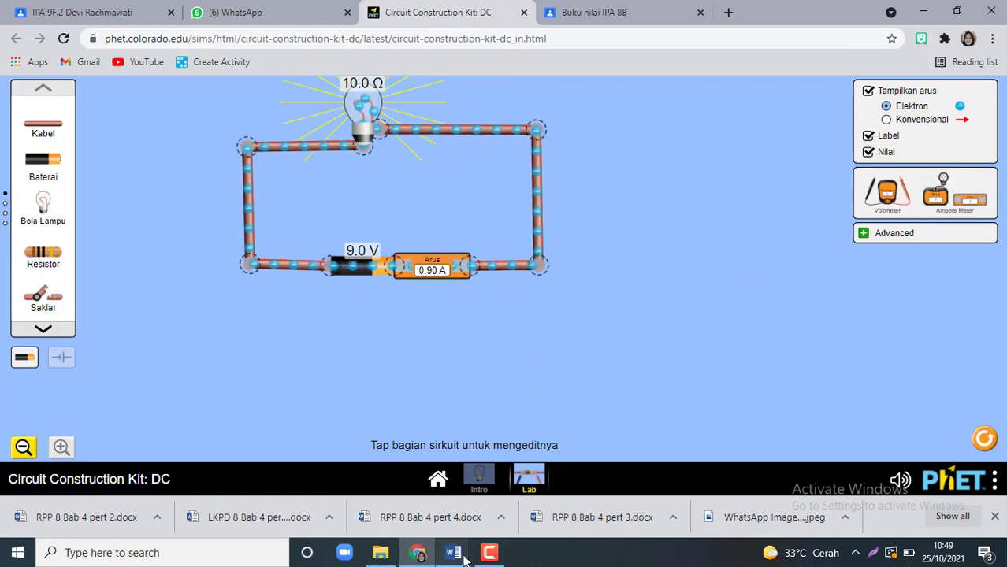
Switch to the Word worksheet and enter the simulated battery's voltage, 9 V, in Table 1's battery voltage cell
mouse_move(465, 558)
left_click(380, 500)
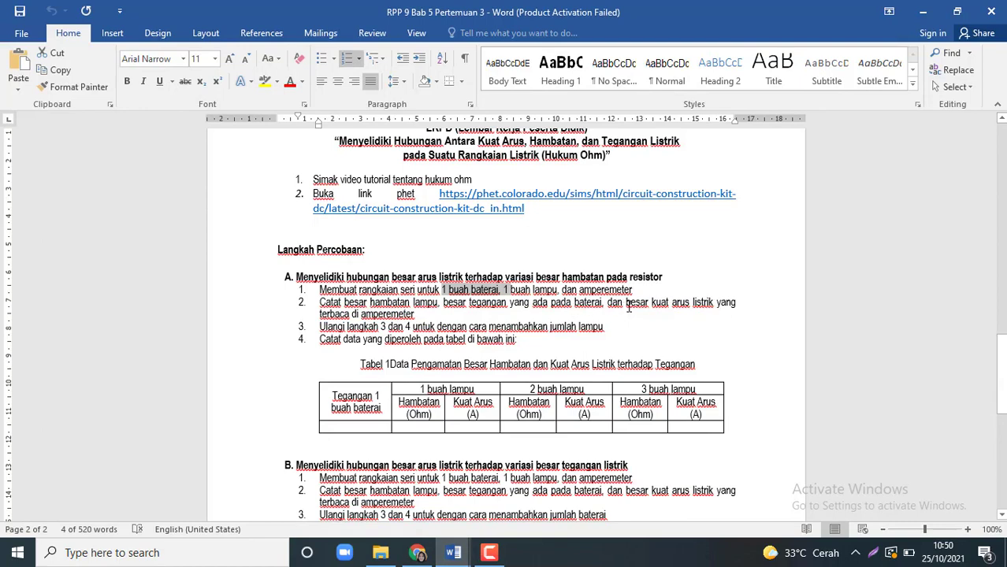
left_click(353, 426)
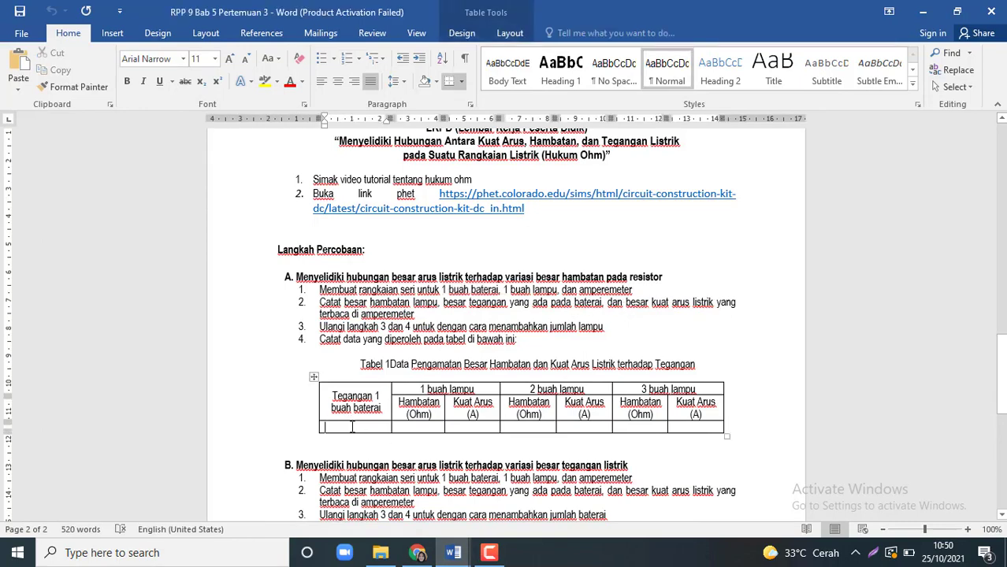
left_click(418, 555)
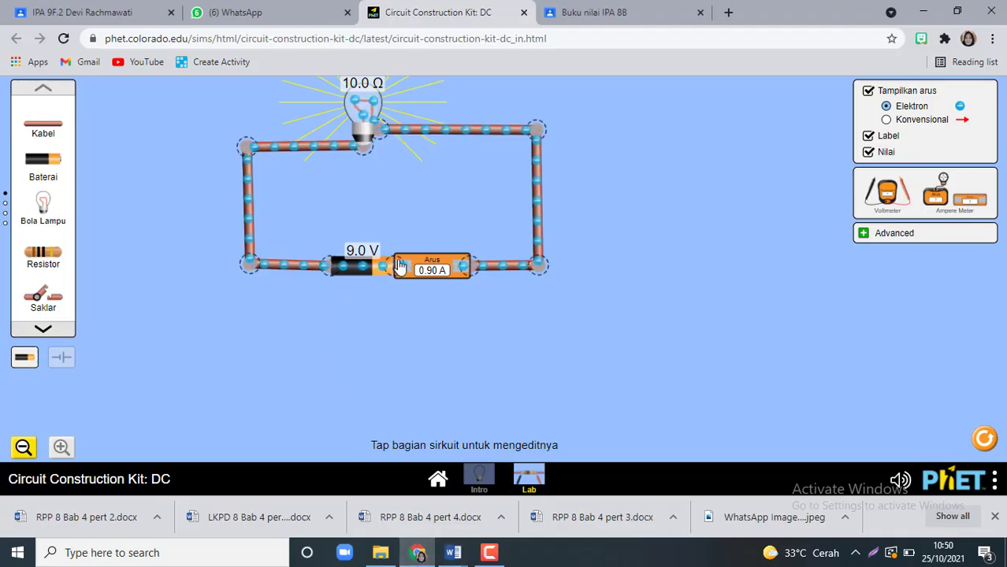
mouse_move(453, 552)
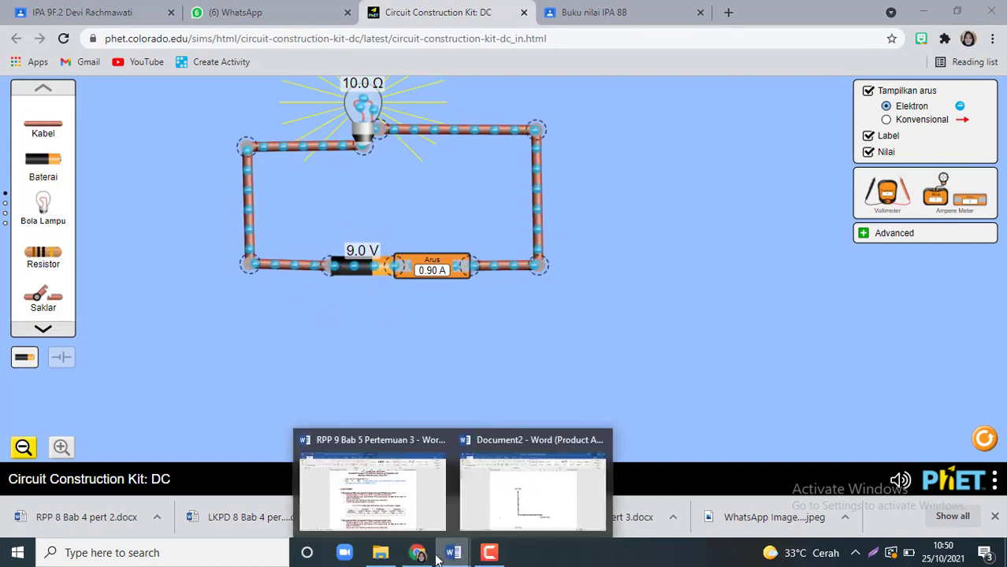
left_click(392, 516)
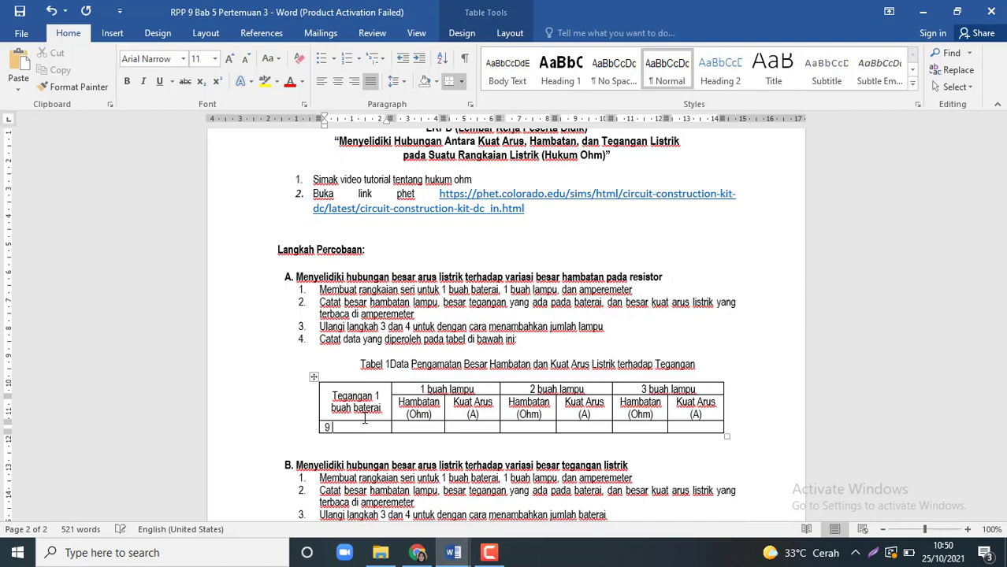
left_click(365, 419)
type("9 V")
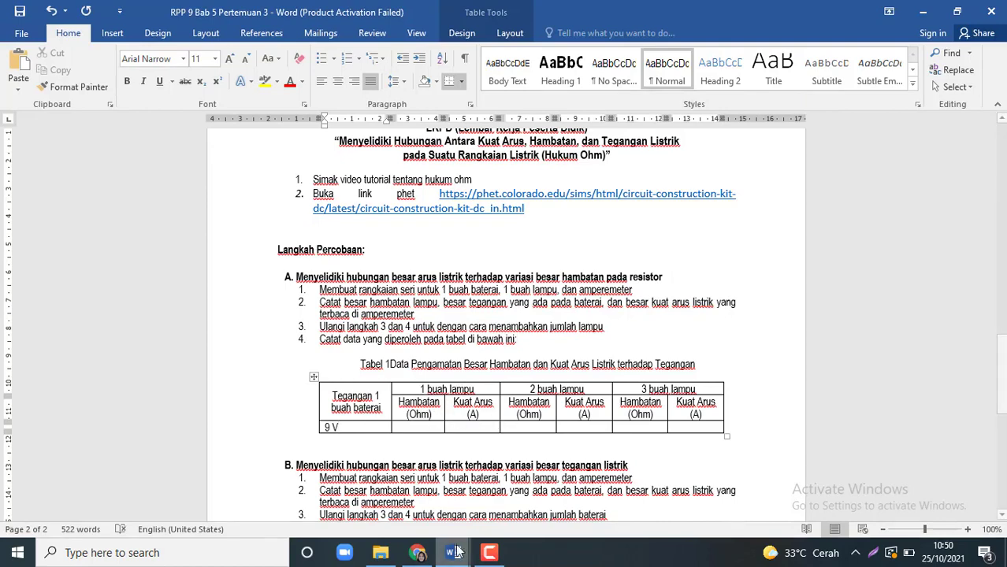
Read the bulb and ammeter values in the PhET simulation and record resistance 10 and current 0,90 A under one lamp in Word's Table 1
left_click(418, 552)
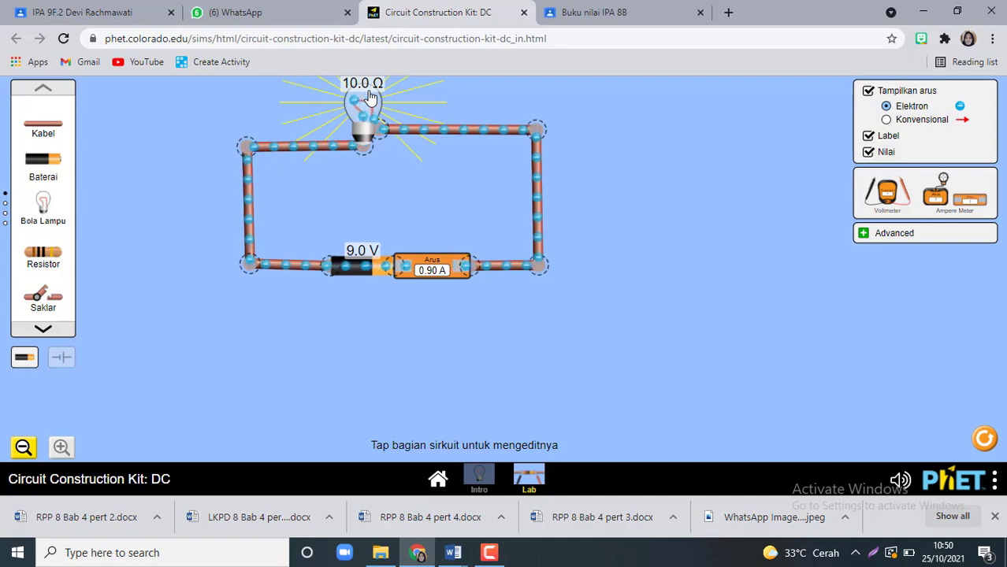
mouse_move(452, 552)
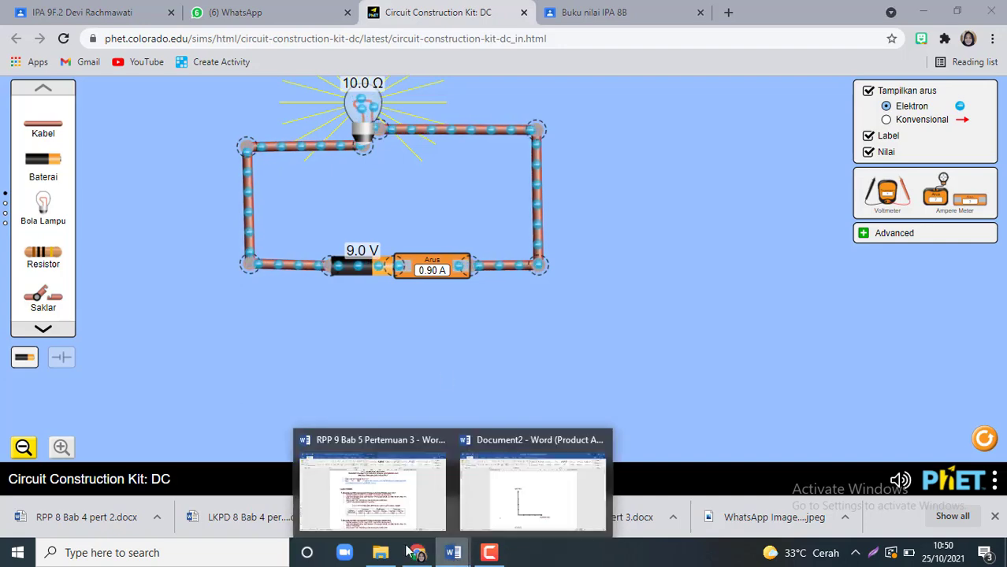
left_click(425, 441)
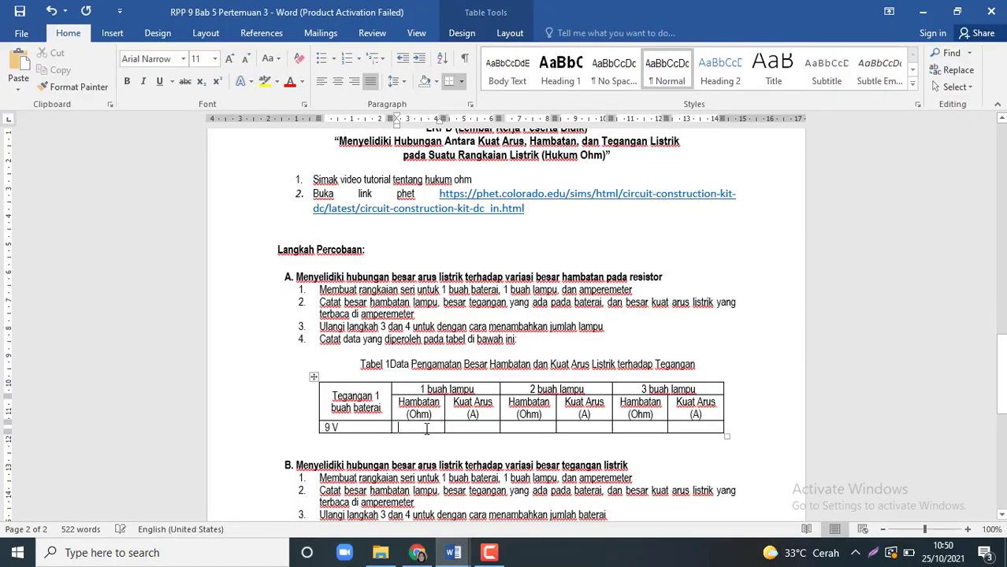
type("0")
left_click(418, 552)
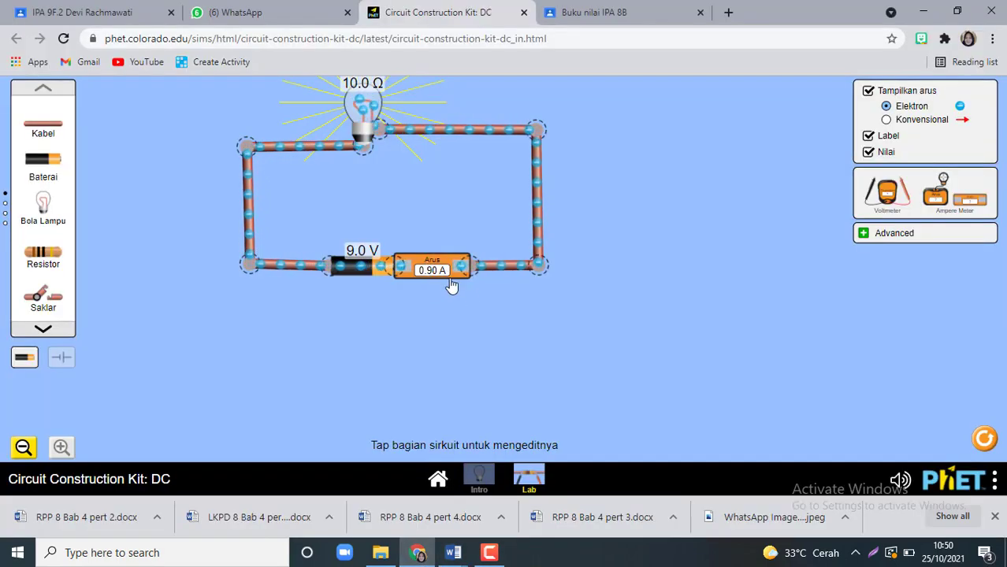
mouse_move(453, 553)
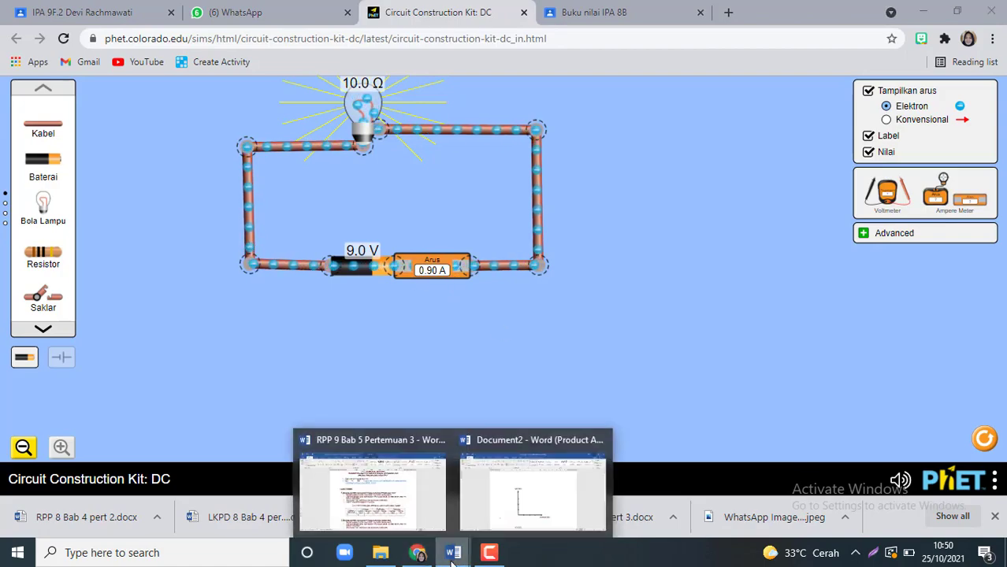
left_click(405, 505)
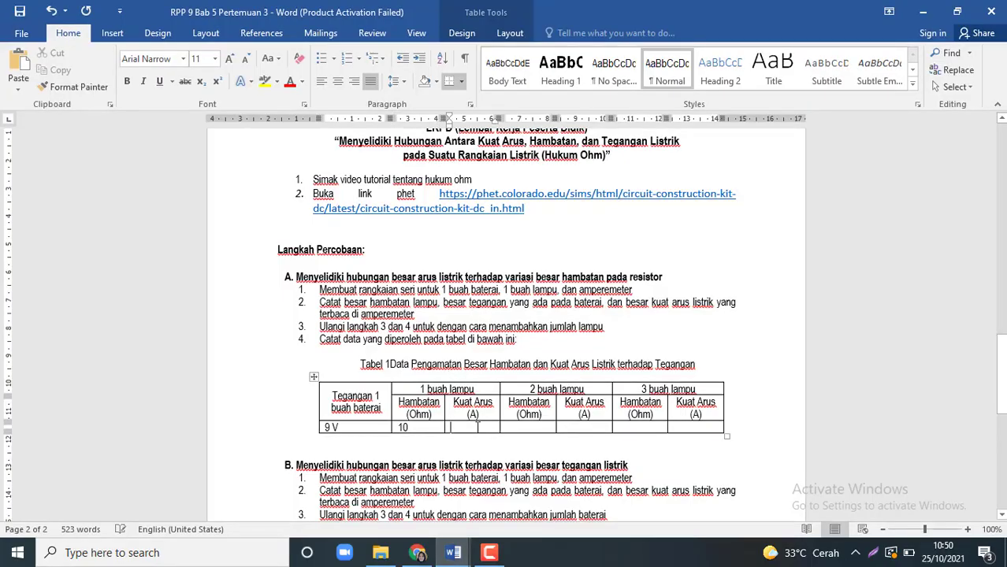
type("0,90 A")
In the PhET simulation, replace the wire after the bulb with a short wire, a second bulb in series and a wire closing the loop
left_click(418, 552)
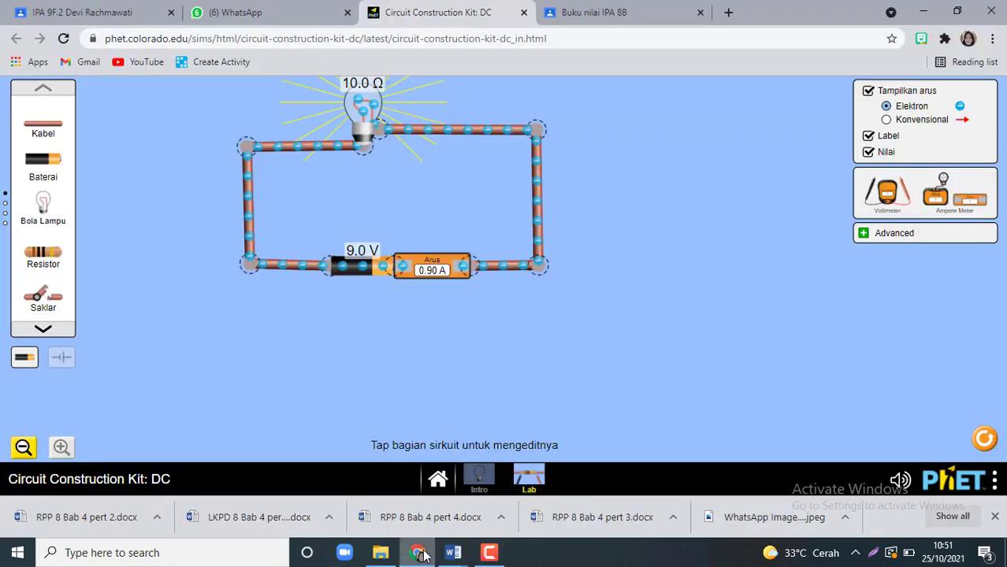
left_click(438, 131)
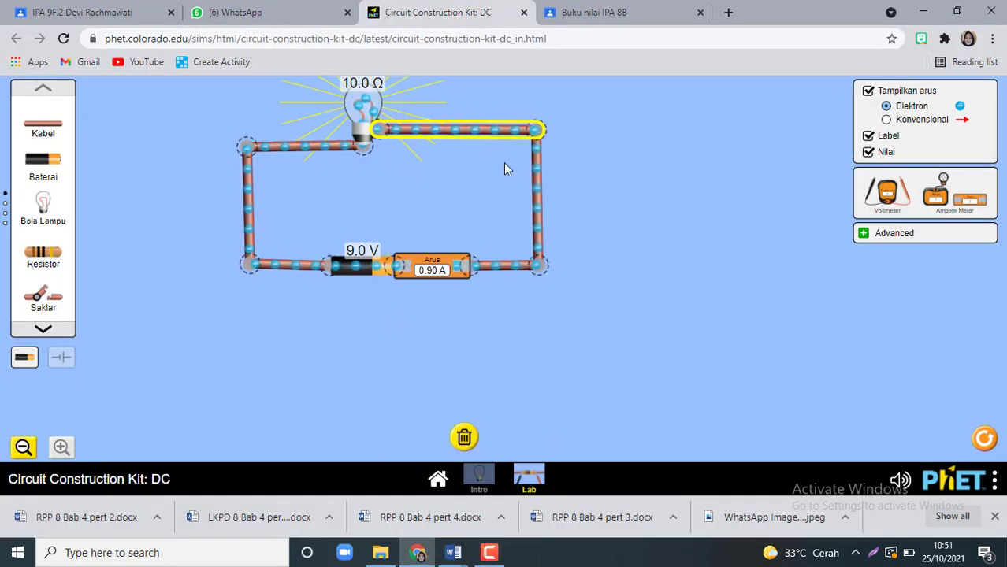
key("Delete")
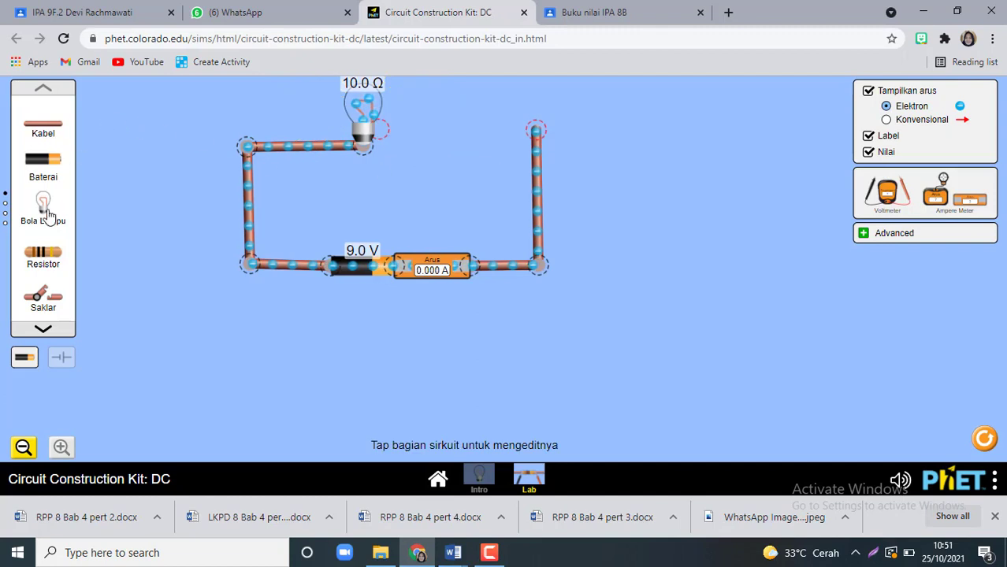
left_click_drag(215, 149, 413, 135)
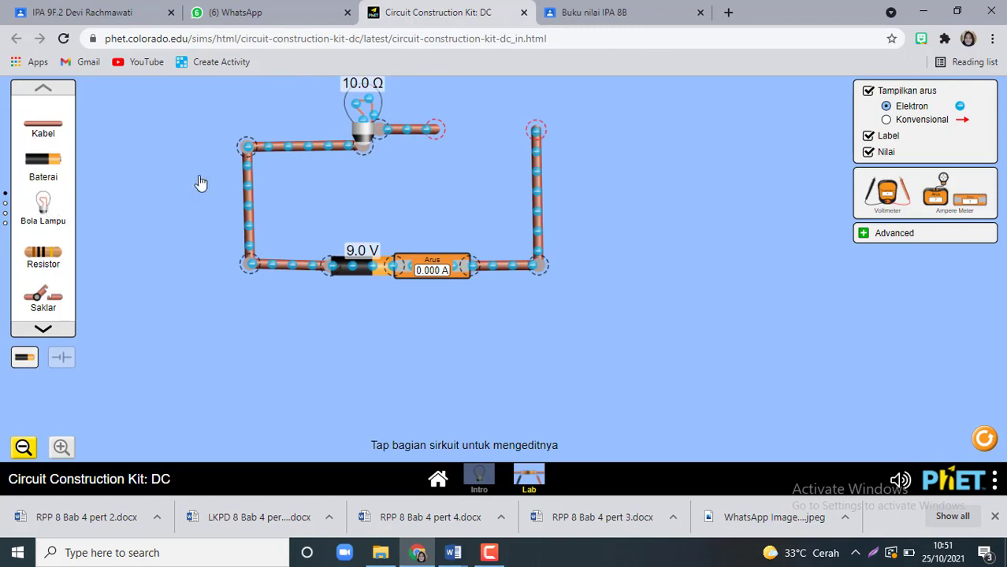
left_click_drag(201, 183, 444, 131)
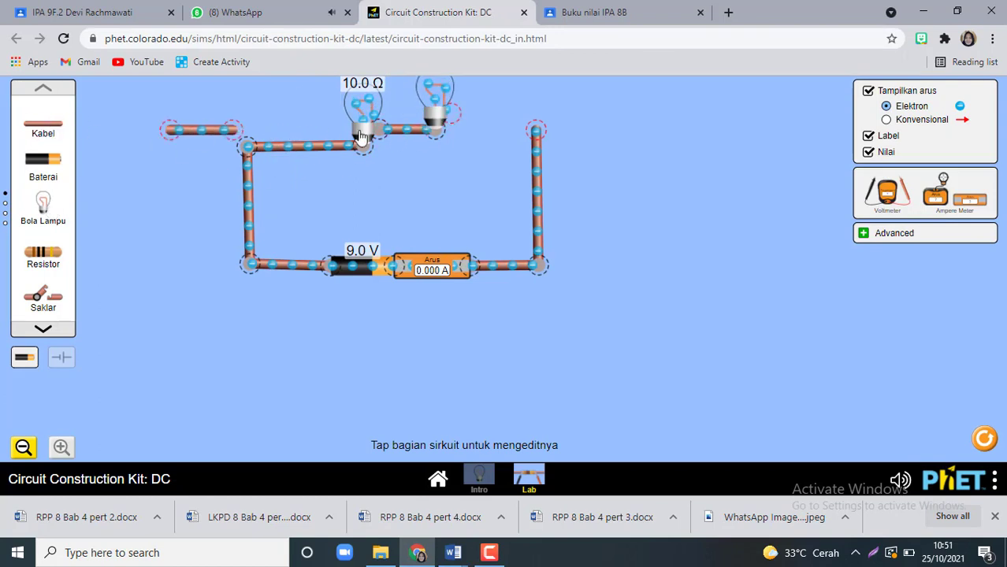
left_click_drag(361, 136, 540, 123)
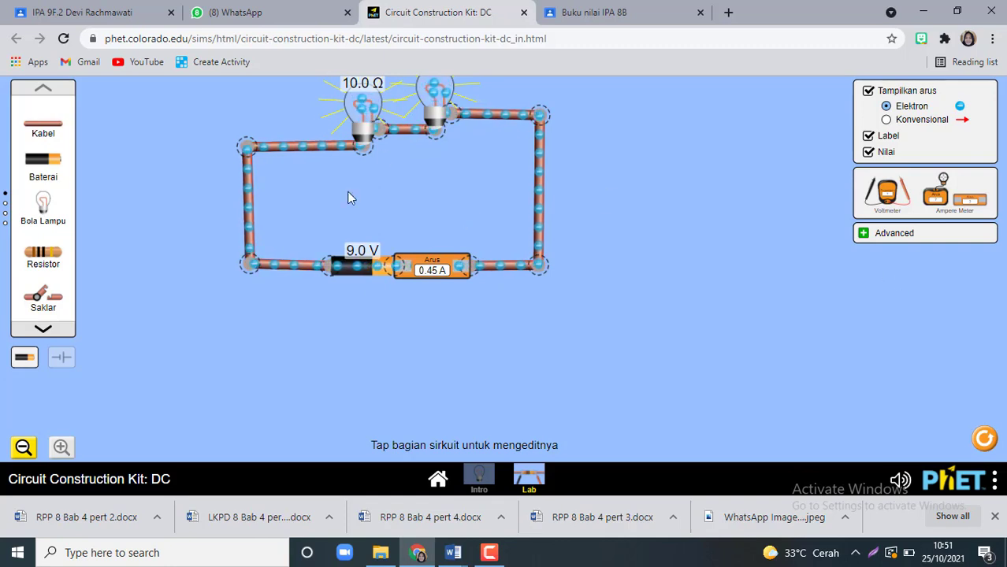
Move the two bulbs and the upper wires of the circuit down so both resistance labels are in view
left_click_drag(321, 150, 314, 164)
left_click_drag(488, 119, 494, 152)
left_click_drag(382, 152, 382, 162)
left_click(382, 162)
left_click(277, 167)
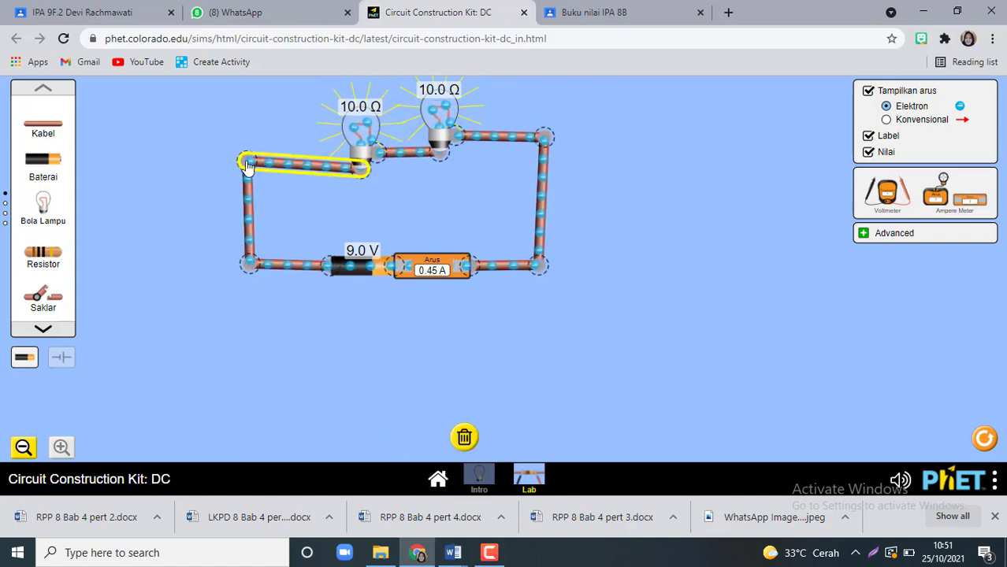
left_click(248, 165)
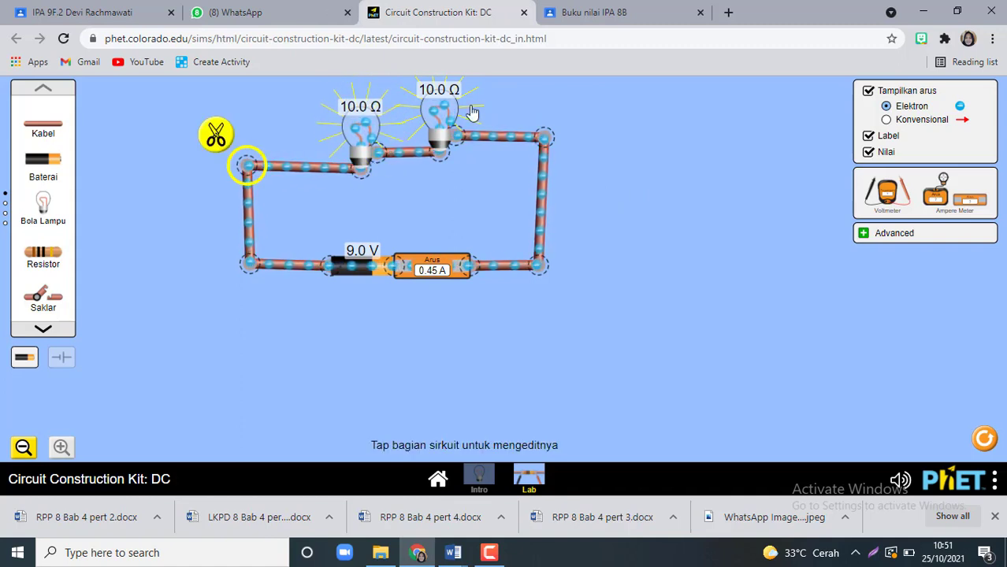
Record resistance 20 and current 0,45 under two lamps in Word's Table 1, checking the ammeter in the simulation
mouse_move(454, 554)
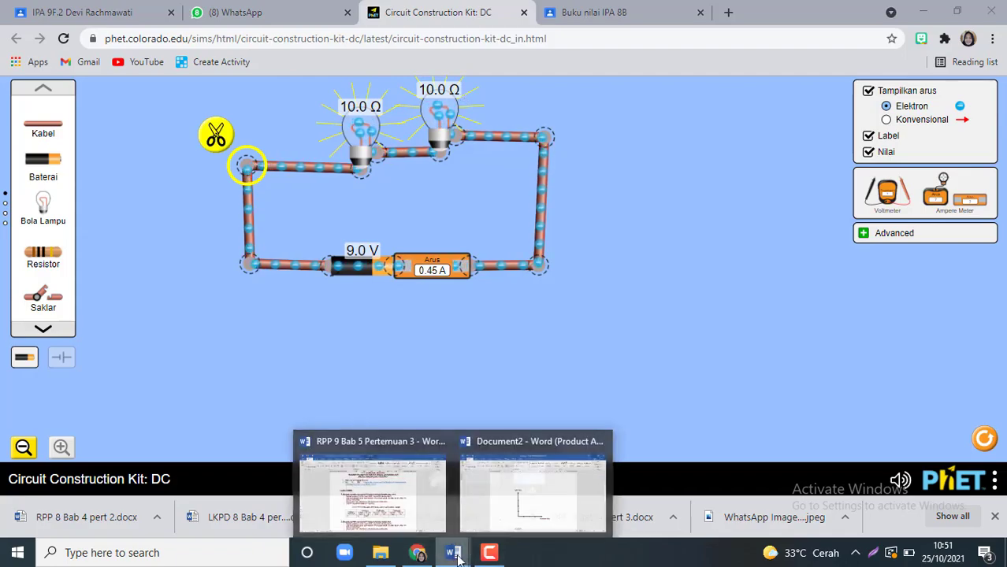
left_click(373, 485)
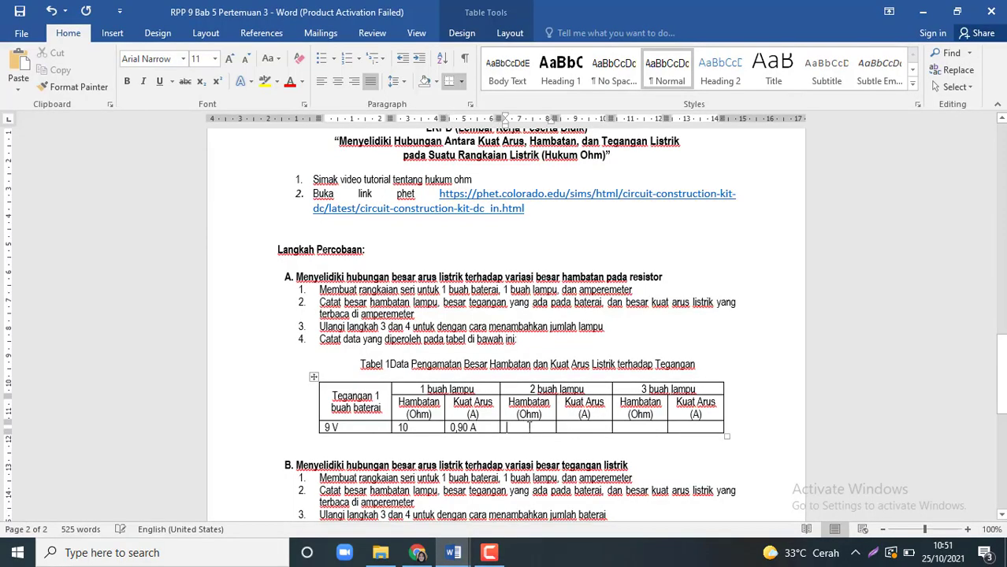
type("20")
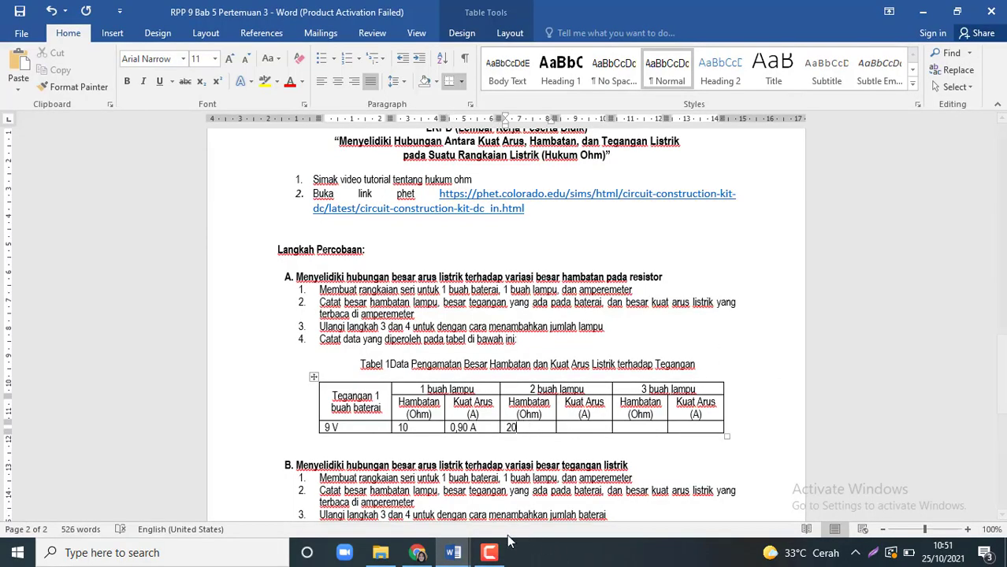
left_click(418, 553)
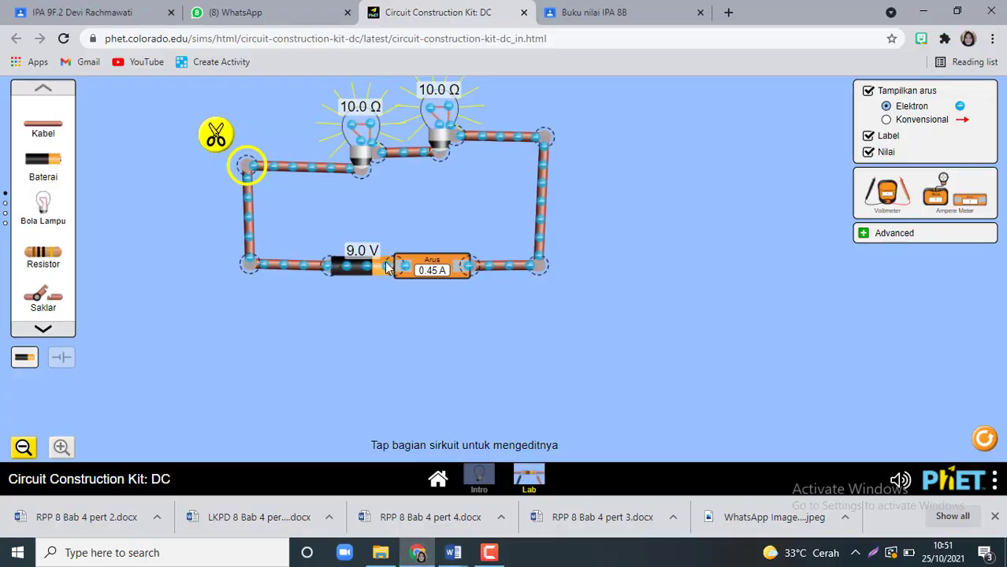
mouse_move(453, 552)
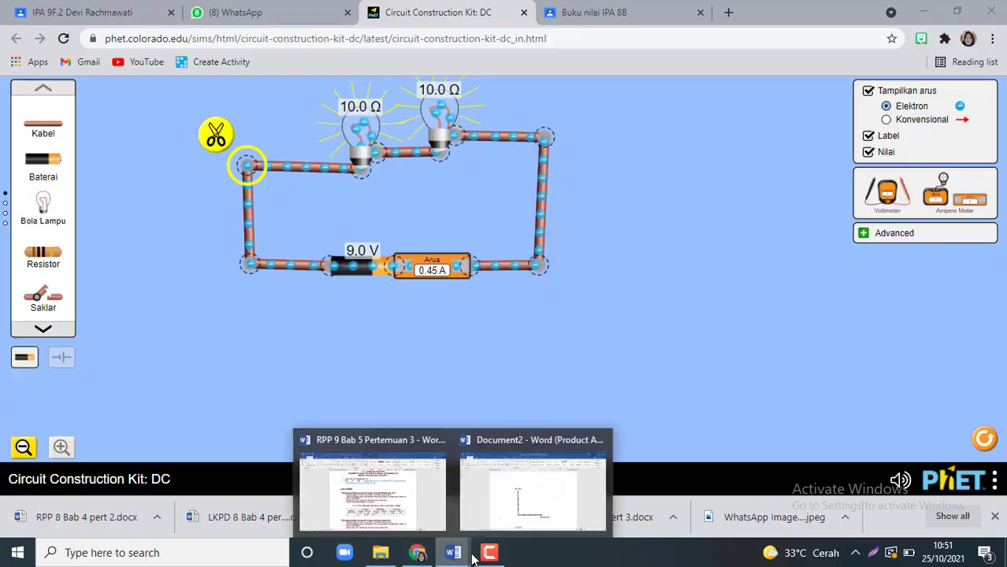
left_click(370, 489)
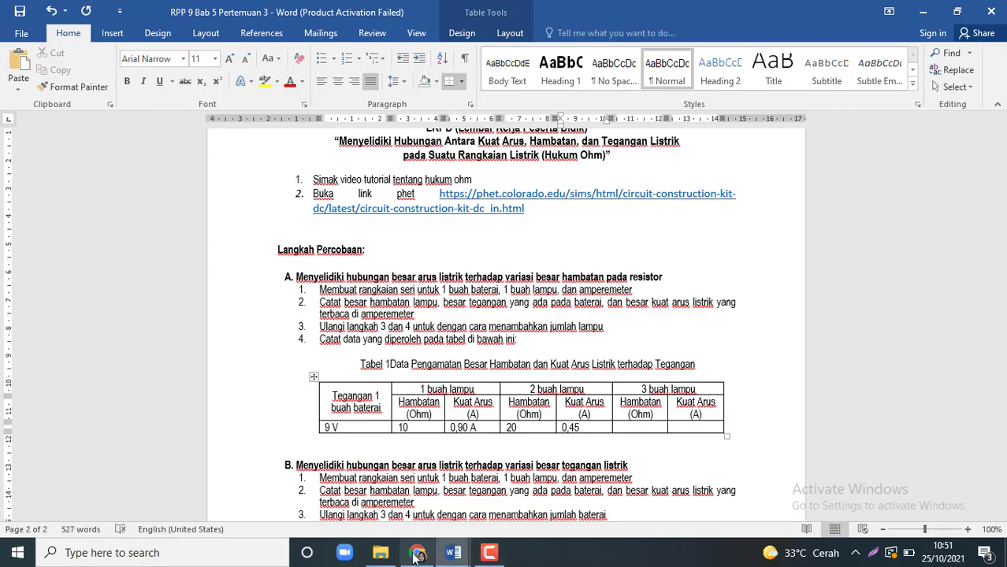
Read the procedure of experiment B and the layout of Table 2 in the Word worksheet
key("alt+Tab")
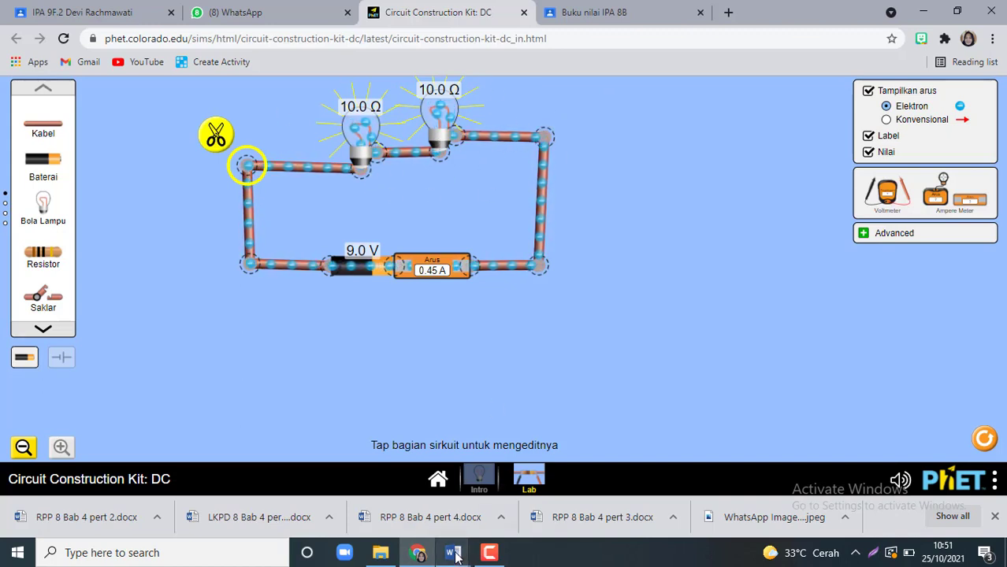
mouse_move(453, 553)
left_click(400, 506)
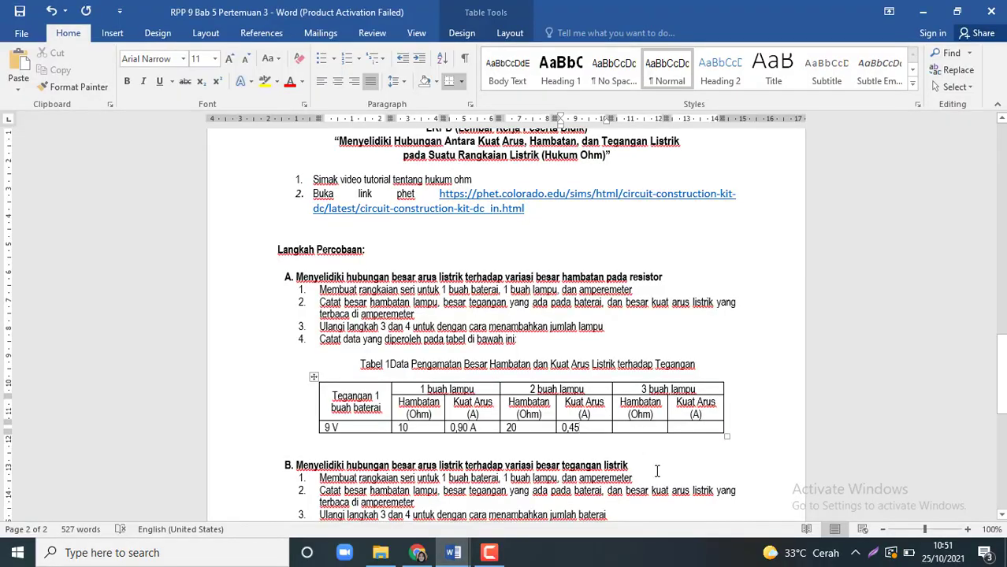
scroll(657, 471, "down", 4)
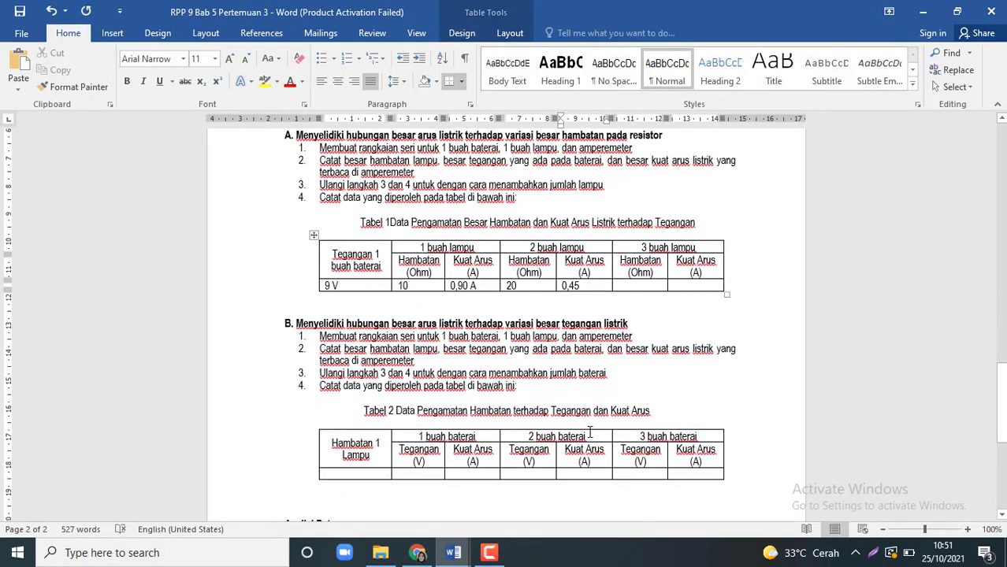
scroll(433, 349, "down", 1)
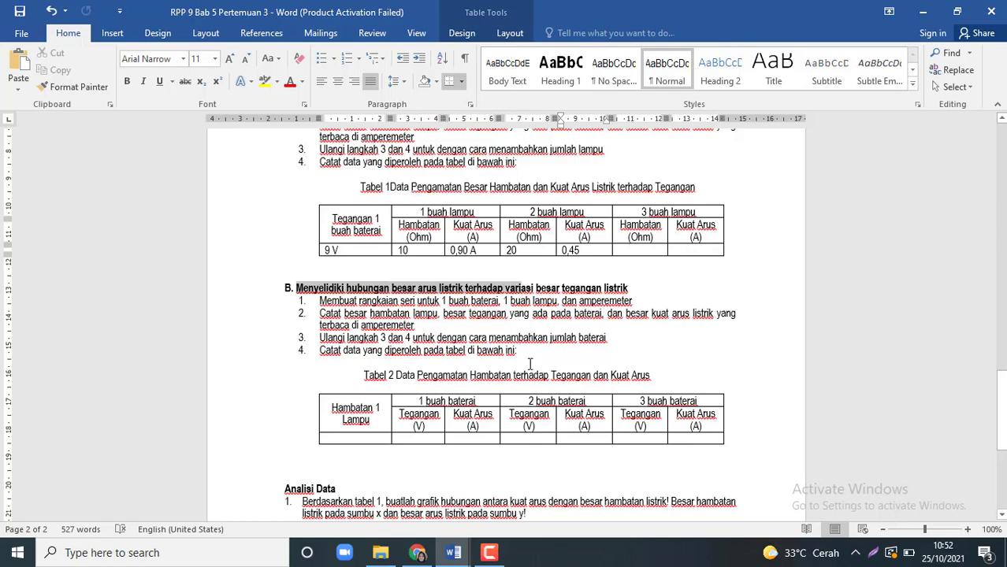
In the PhET simulation, start a separate circuit beside the first with a wire, a light bulb and two wires leading across and down
left_click(418, 553)
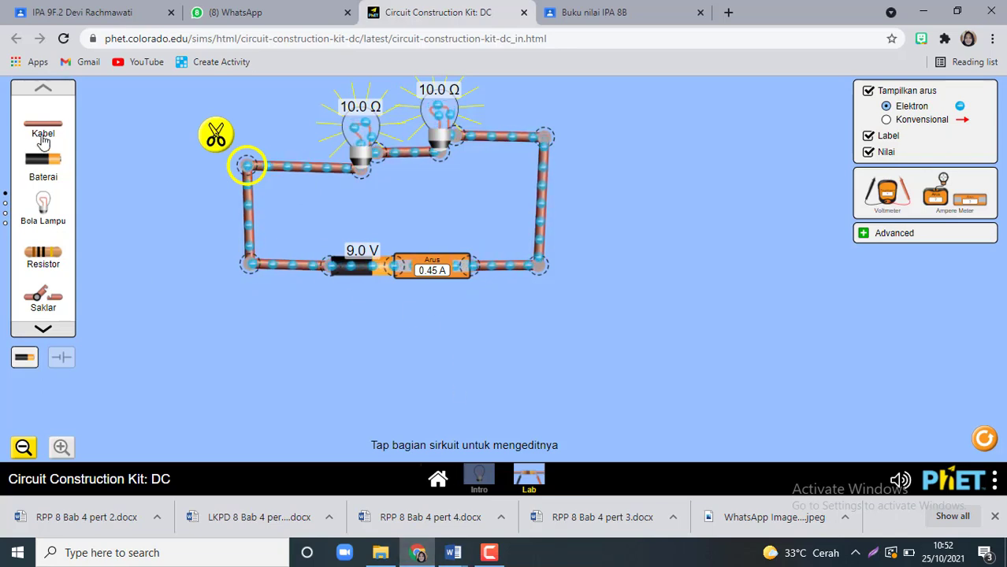
left_click_drag(43, 128, 111, 141)
left_click_drag(488, 226, 654, 293)
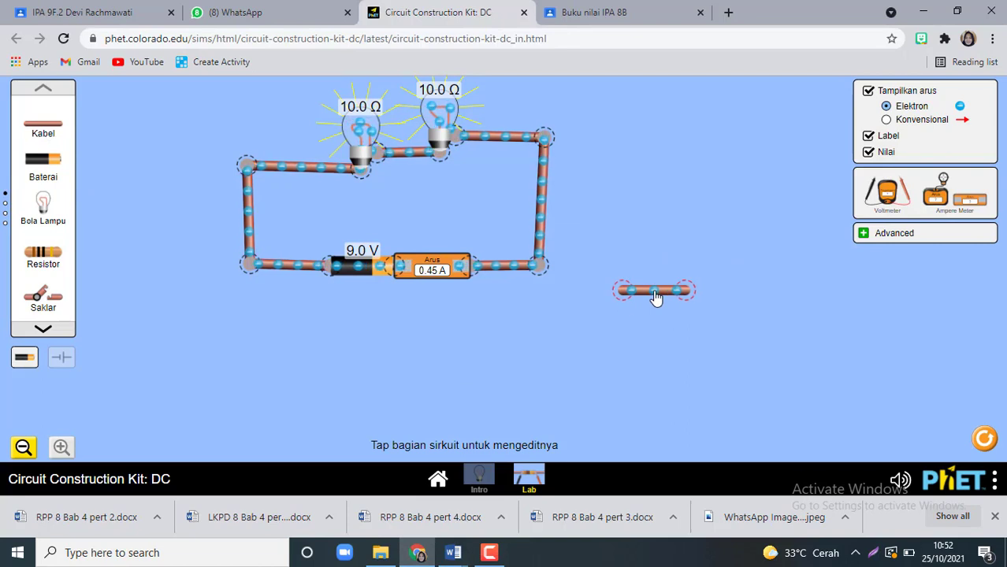
left_click_drag(45, 205, 696, 290)
left_click_drag(43, 129, 737, 282)
left_click_drag(42, 129, 779, 361)
Add a series ammeter and a battery to the second circuit and close its loop with wires back to the bulb's free wire
left_click_drag(955, 199, 749, 354)
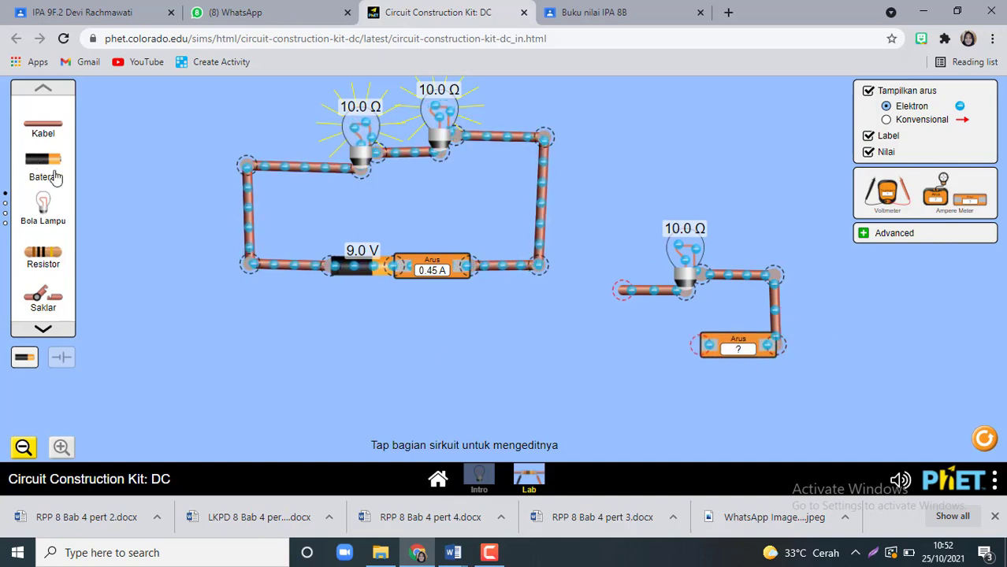
left_click_drag(49, 170, 687, 328)
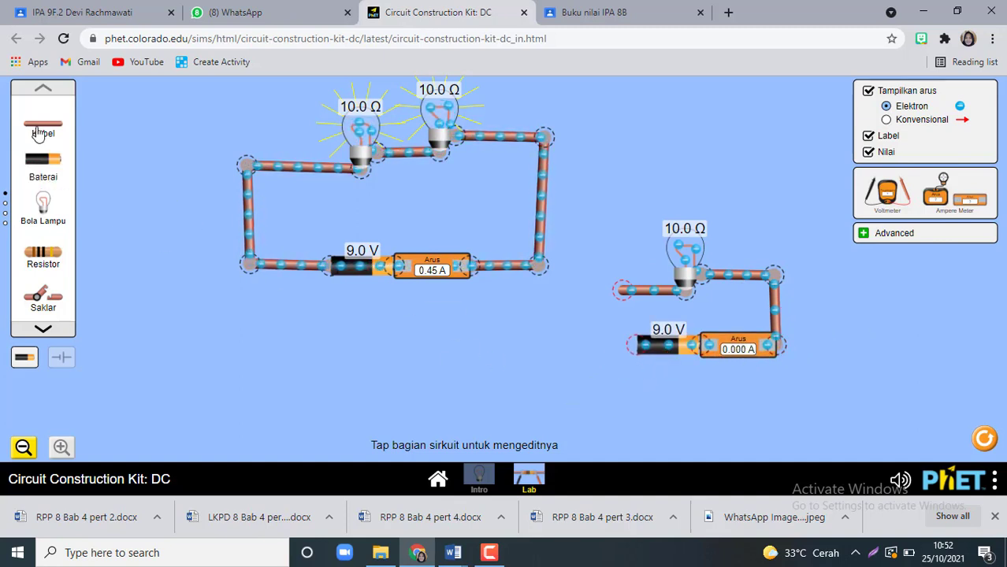
left_click_drag(44, 126, 256, 254)
left_click_drag(307, 300, 599, 354)
left_click_drag(43, 126, 564, 291)
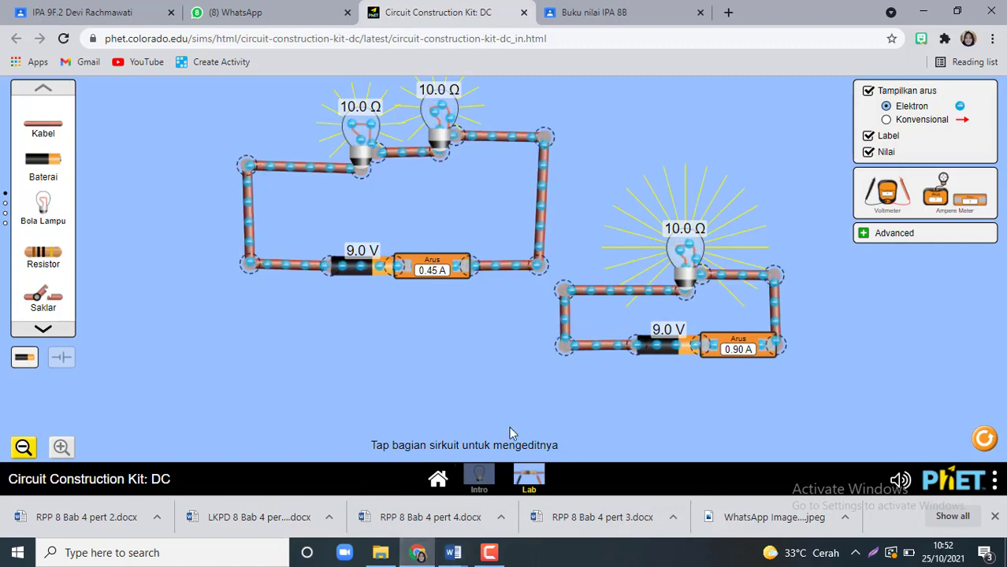
In Word's Table 2, record resistance 10, voltage 9 and current 0,9 for one battery, checking the simulation for the readings
mouse_move(455, 554)
left_click(331, 465)
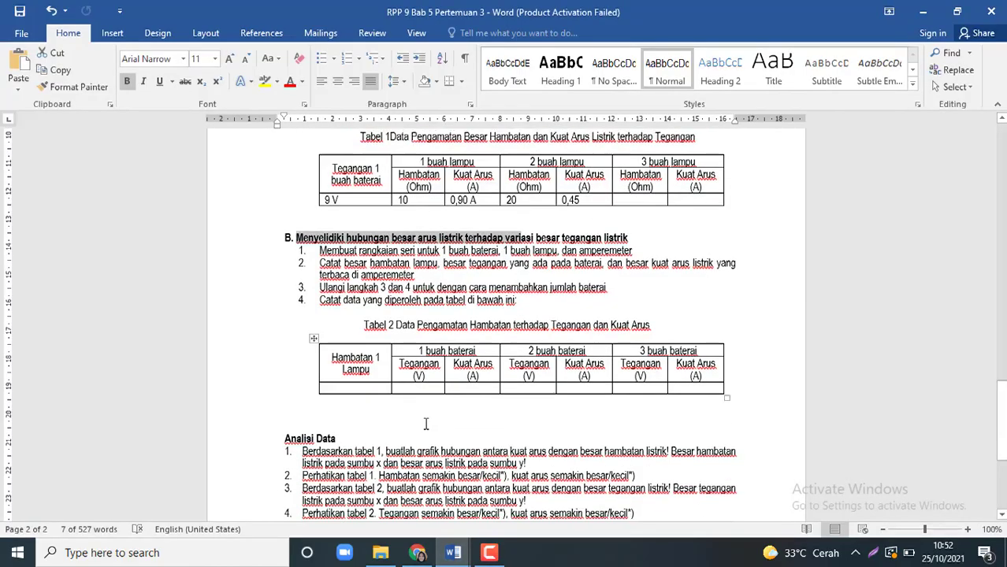
left_click(365, 369)
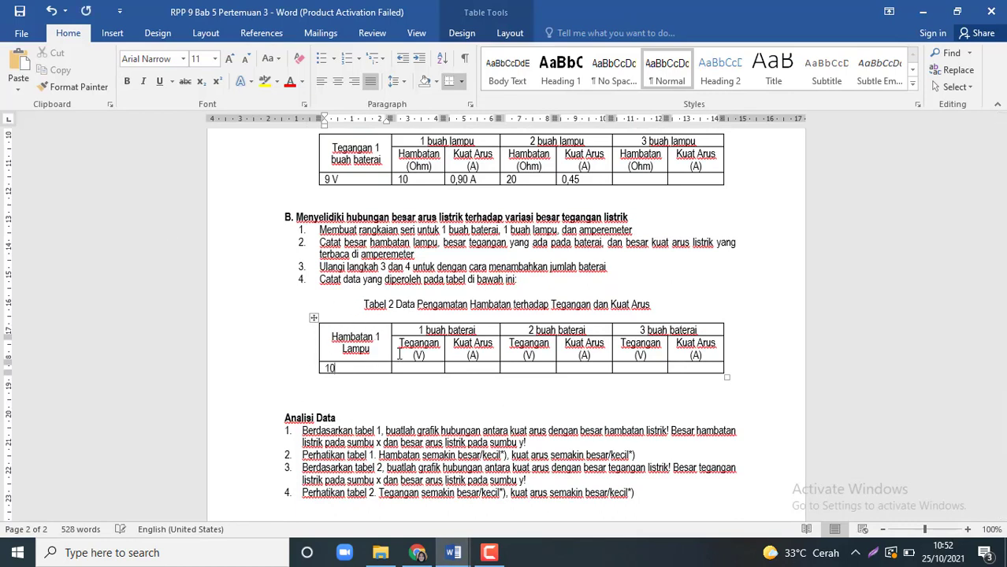
left_click(420, 552)
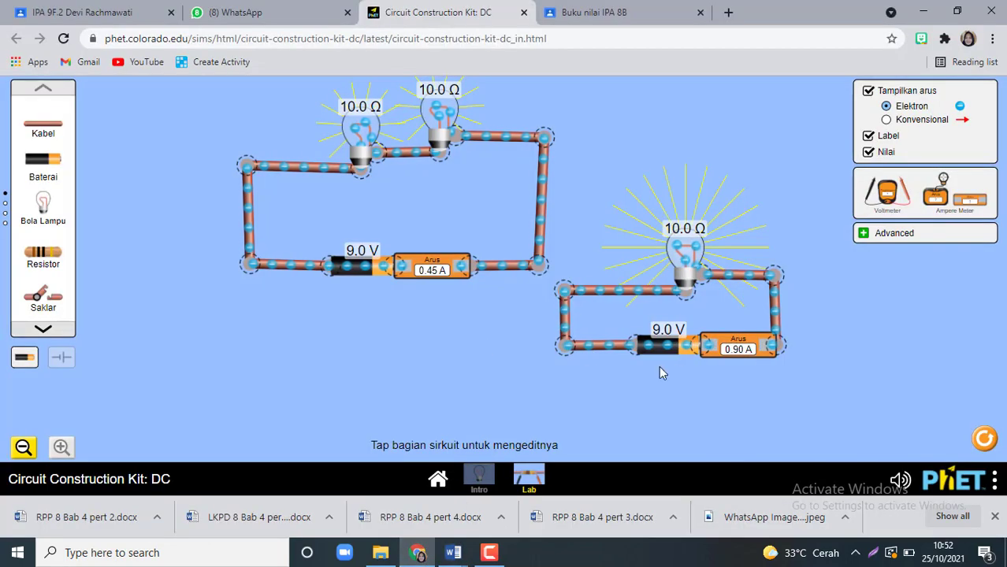
mouse_move(453, 552)
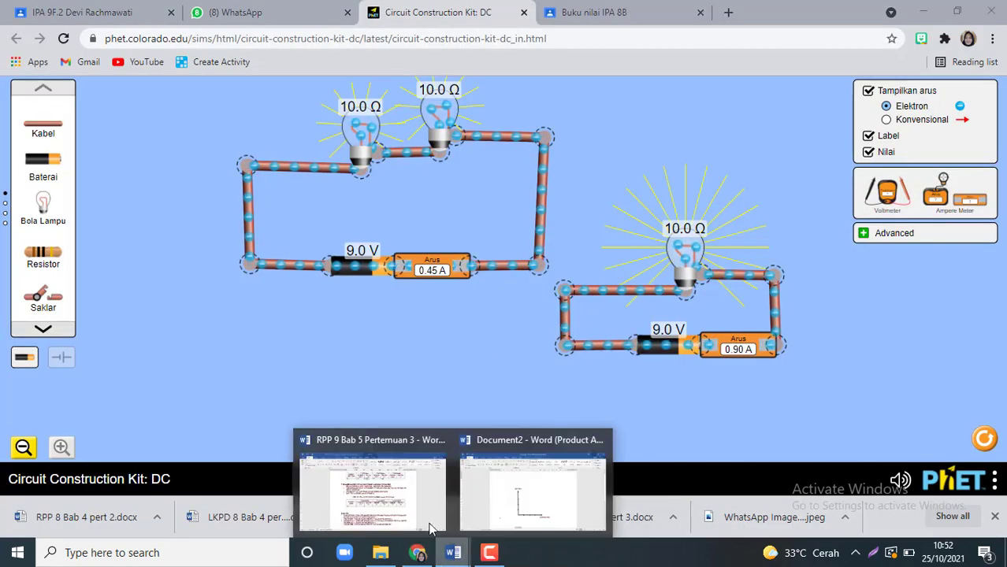
left_click(370, 498)
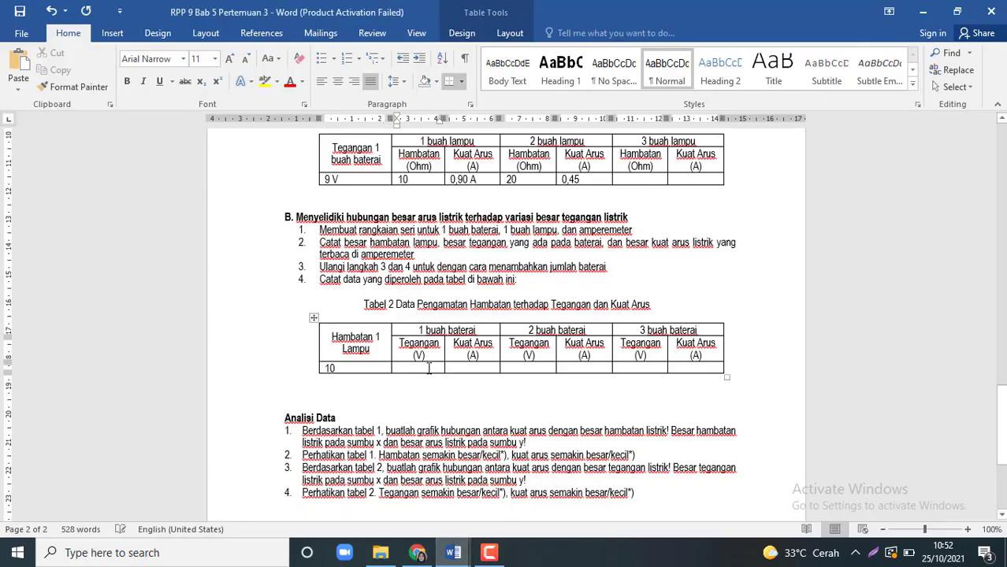
left_click(423, 554)
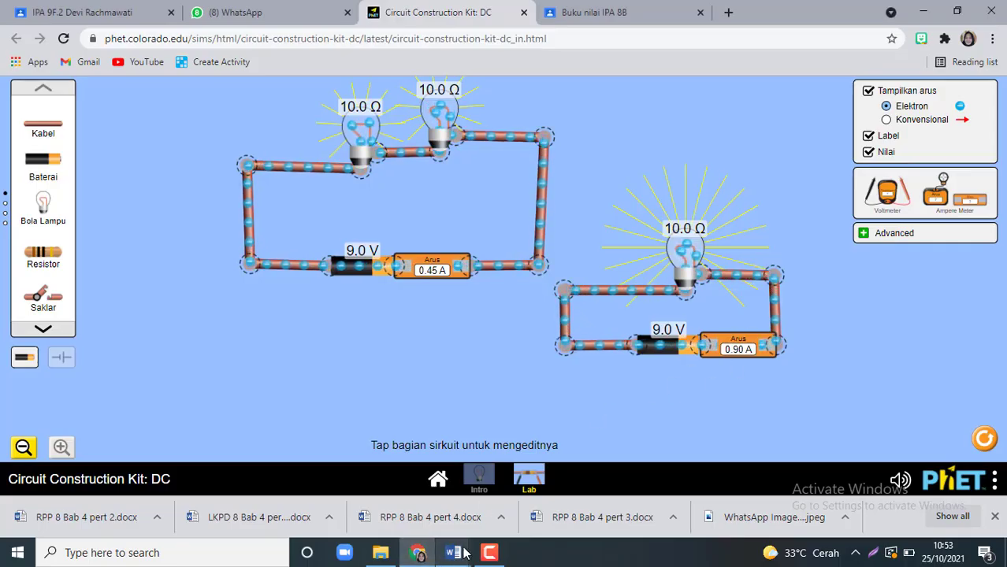
mouse_move(453, 552)
left_click(392, 526)
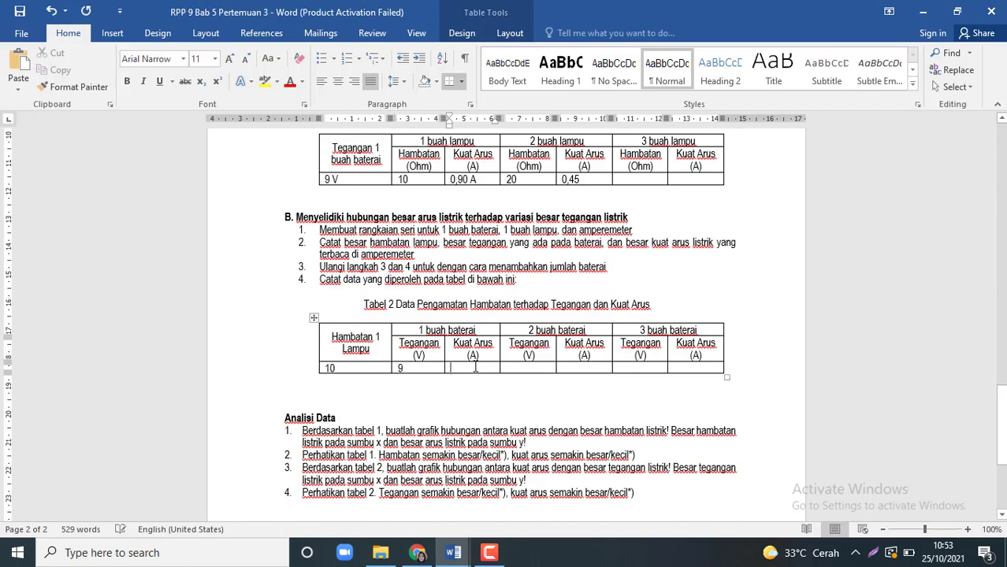
type("0,9")
Switch to the PhET simulation and remove the wire attached to the battery's free side in the one-lamp circuit
left_click(418, 553)
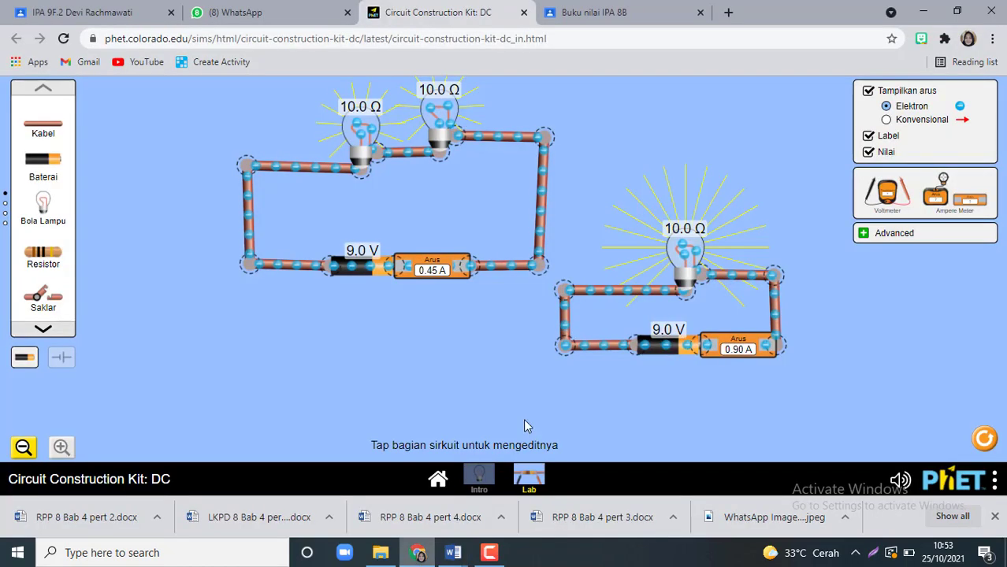
left_click(611, 353)
key("Delete")
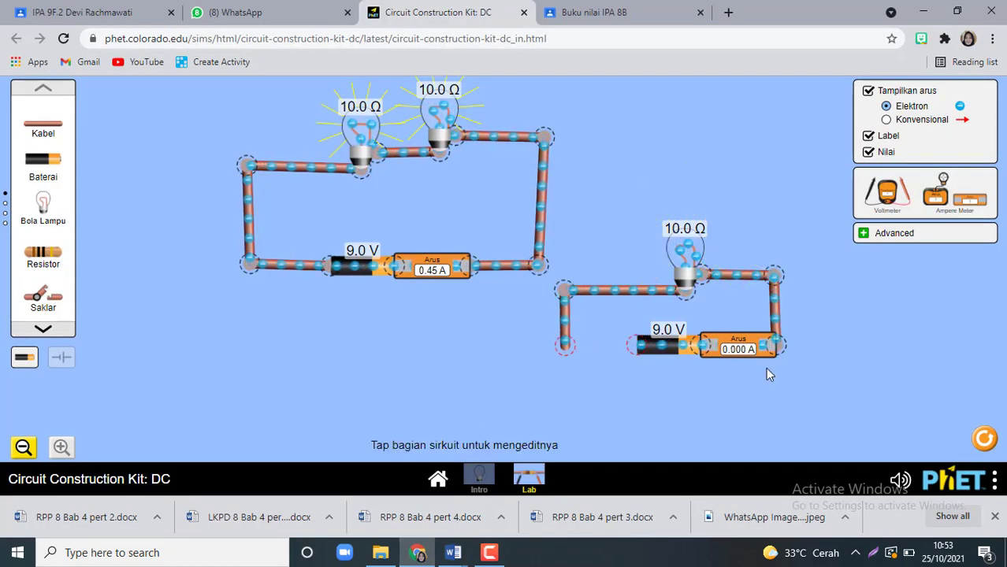
Try to close the one-lamp circuit's gap with another battery and straighten the lower branch by moving its joints
left_click_drag(45, 163, 567, 353)
left_click_drag(631, 339, 631, 348)
left_click(642, 352)
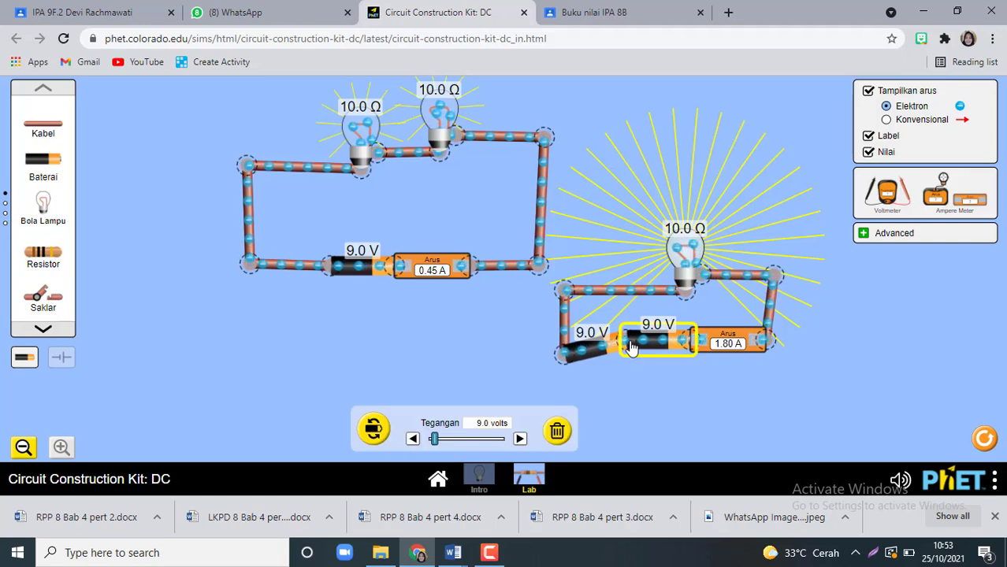
left_click(652, 381)
left_click(568, 357)
left_click(606, 353)
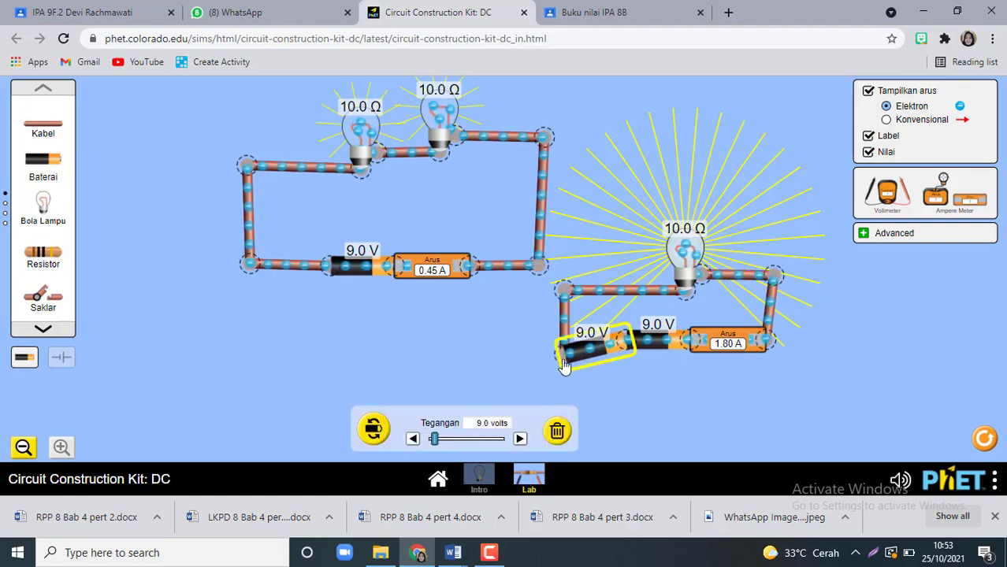
left_click_drag(567, 357, 564, 357)
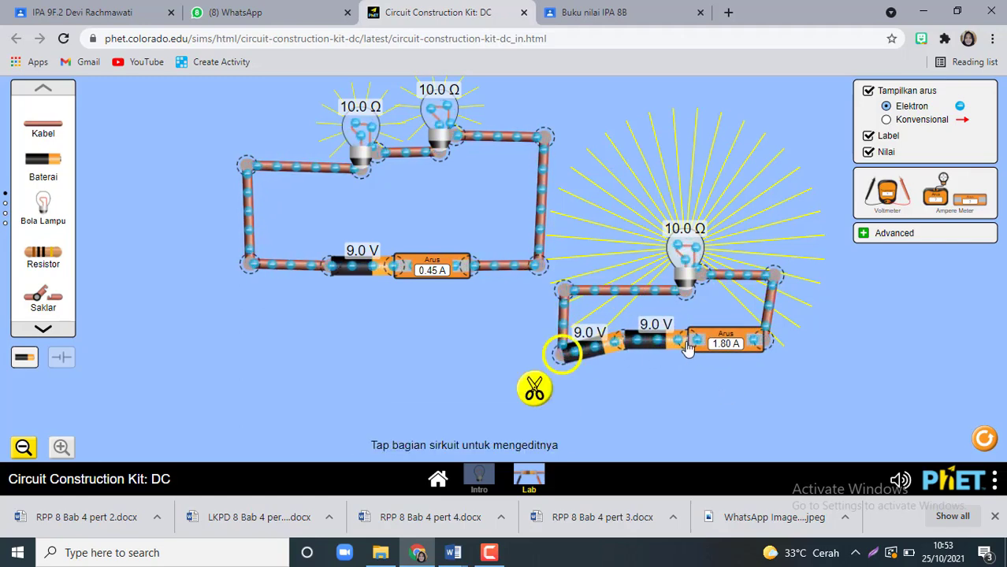
left_click_drag(630, 361, 638, 388)
left_click(631, 380)
left_click(611, 388)
key("Delete")
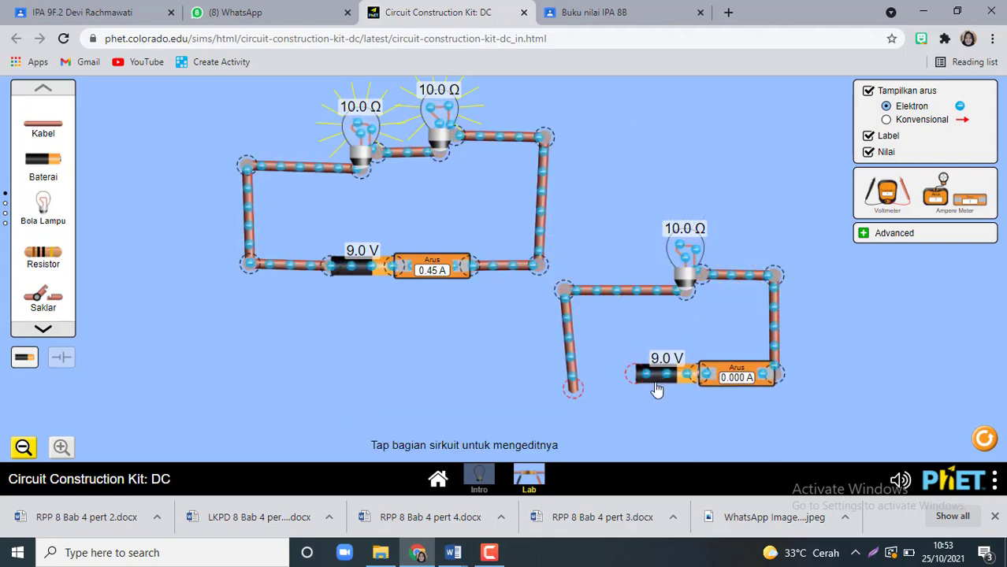
Close the one-lamp circuit with a second battery in series and straighten the side wire that joins it to the upper branch
left_click(573, 376)
left_click_drag(573, 384, 561, 385)
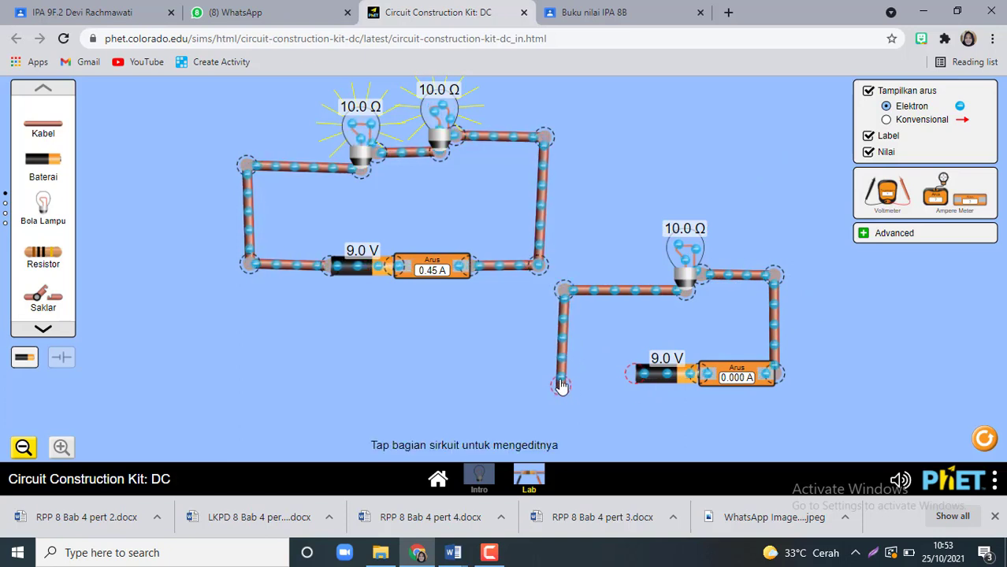
left_click_drag(57, 168, 570, 377)
left_click(558, 390)
left_click(562, 347)
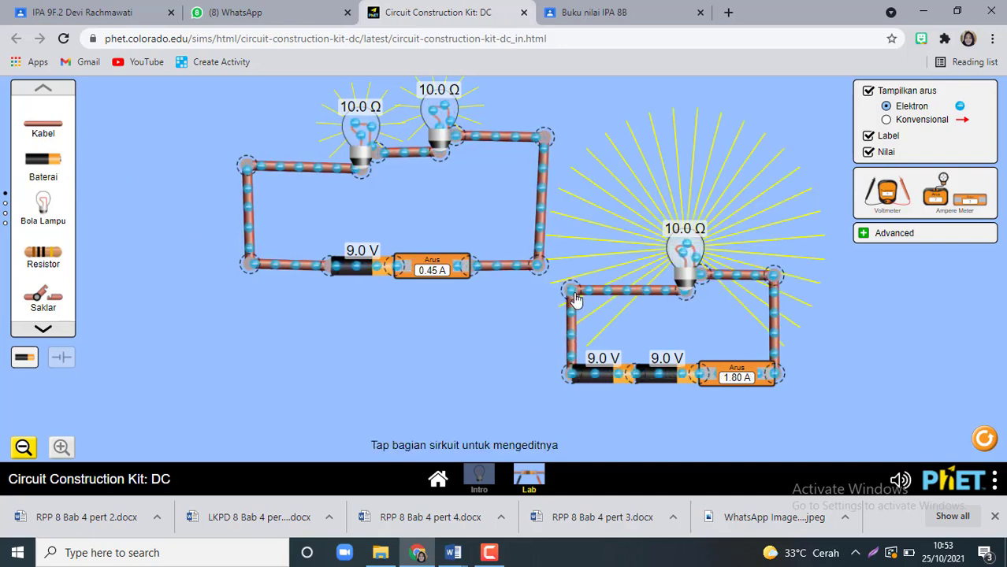
left_click(569, 292)
left_click(488, 370)
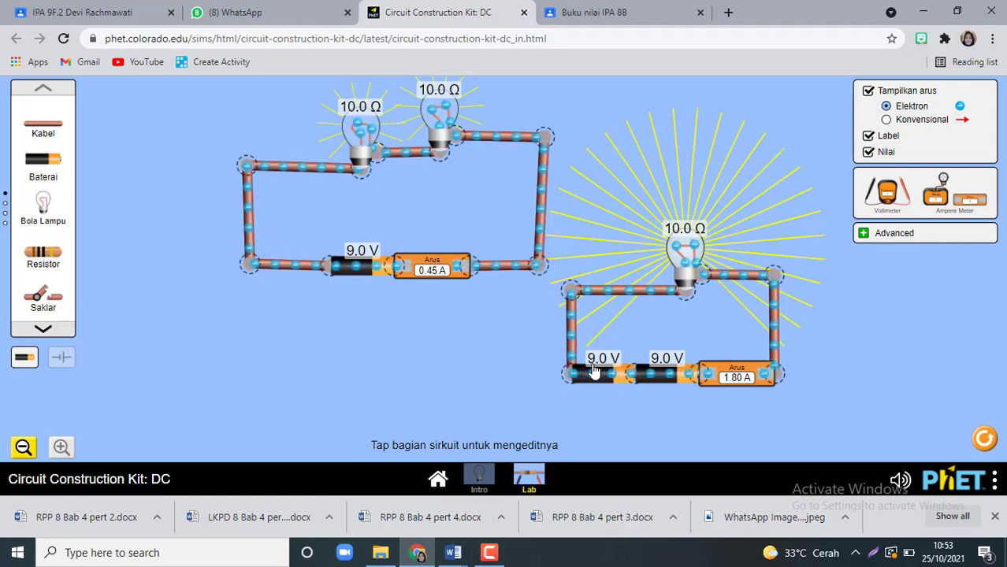
Record voltage 18 and current 1,8 for two batteries in Word's Table 2, checking the ammeter in the simulation
mouse_move(453, 553)
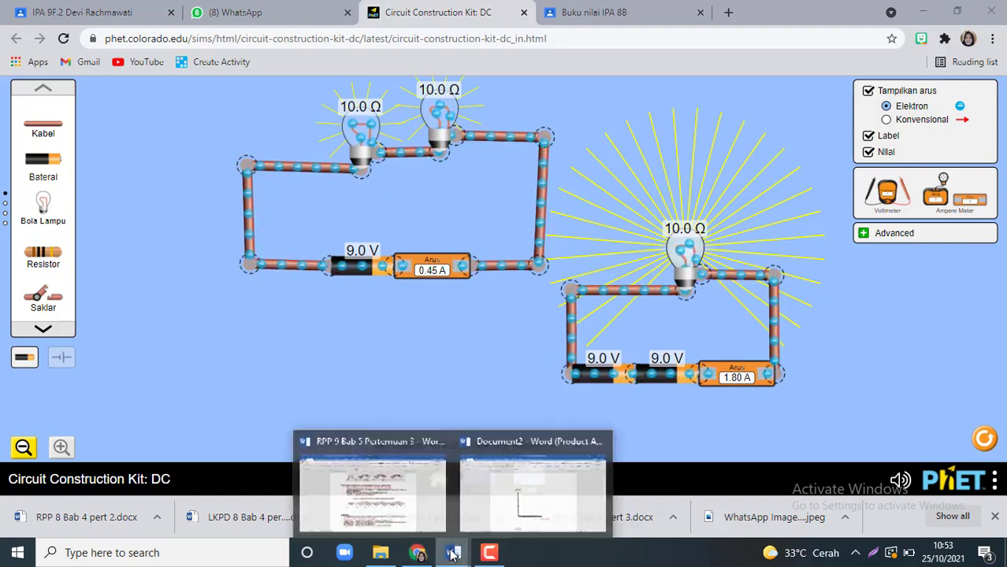
left_click(370, 492)
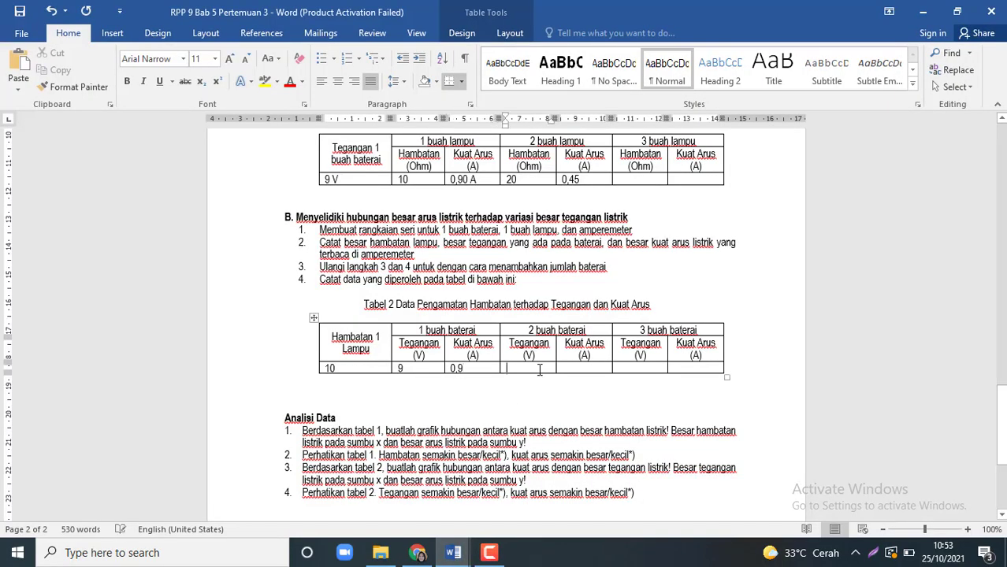
type("19")
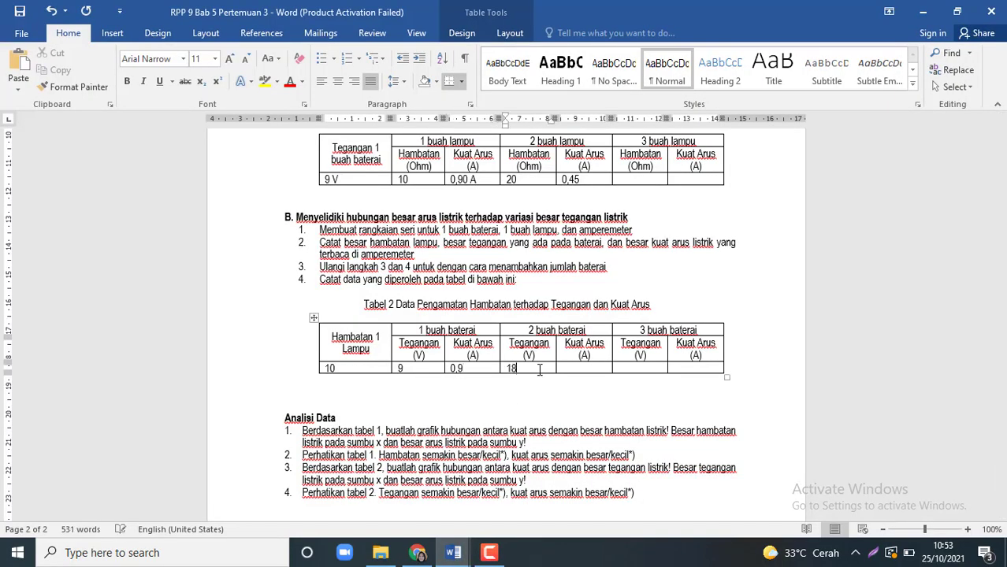
left_click(417, 553)
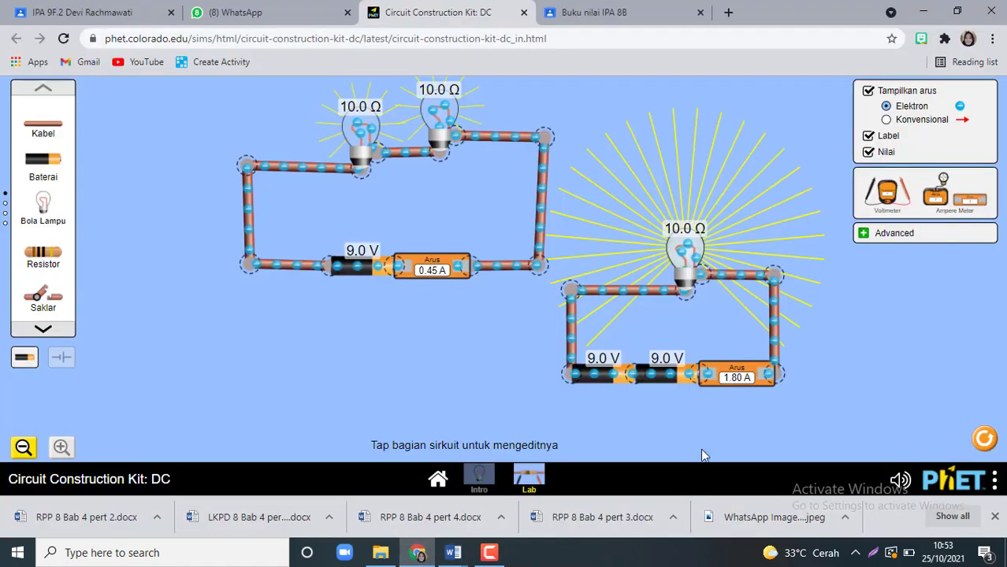
mouse_move(453, 553)
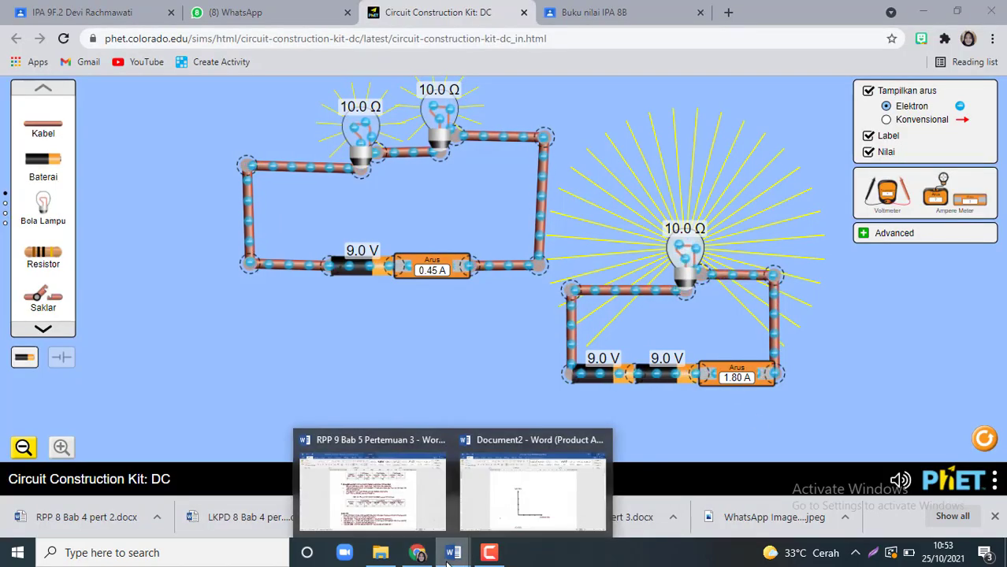
left_click(387, 500)
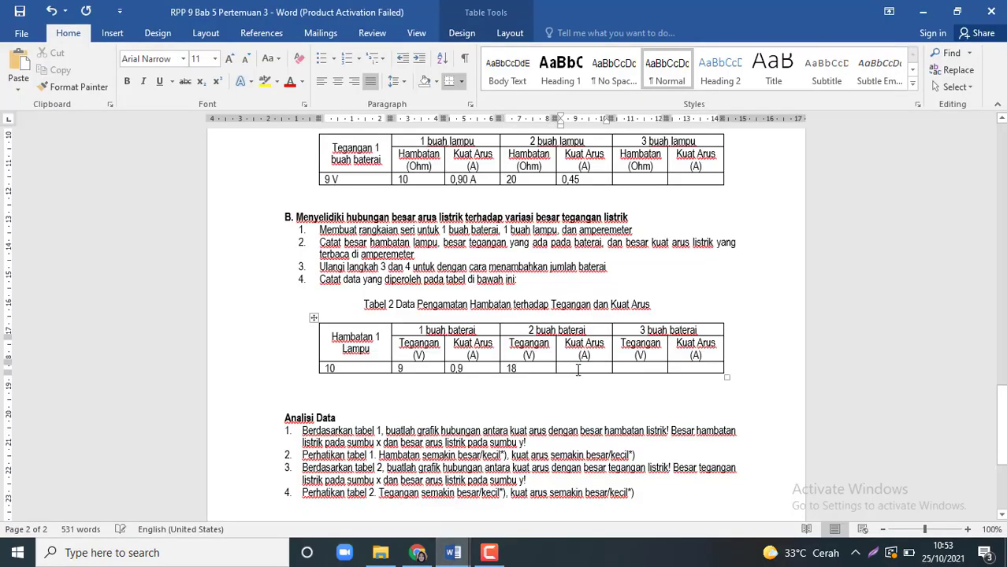
type("1,8")
Read the data analysis tasks and both result tables in the Word worksheet, and view the prepared graph axes in Document2
left_click(418, 553)
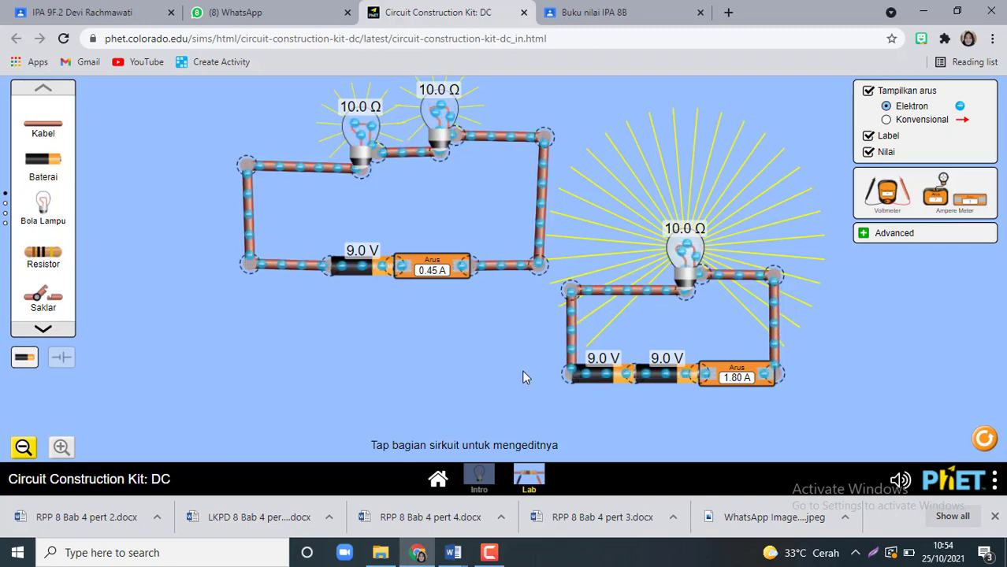
left_click(571, 339)
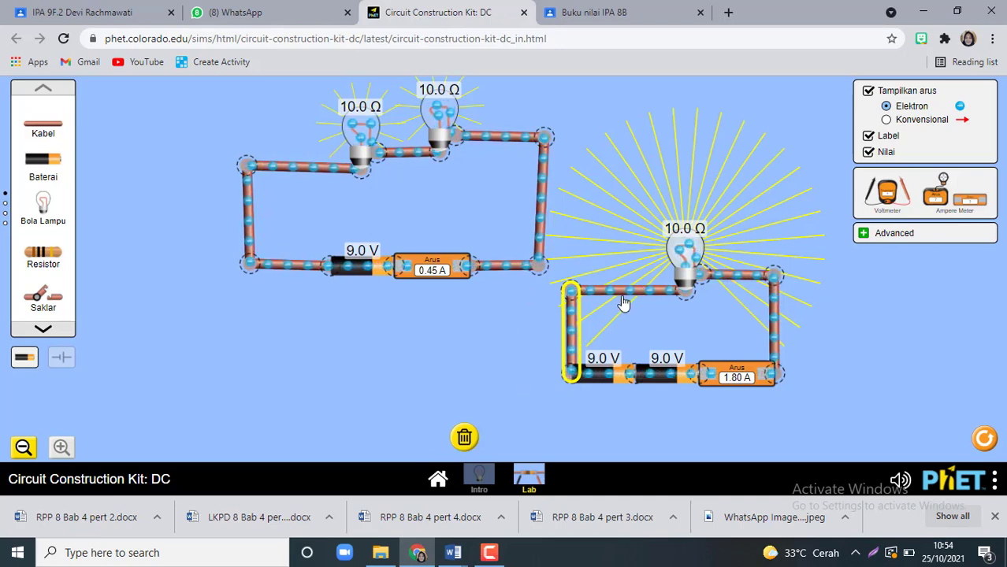
left_click(454, 552)
left_click(372, 479)
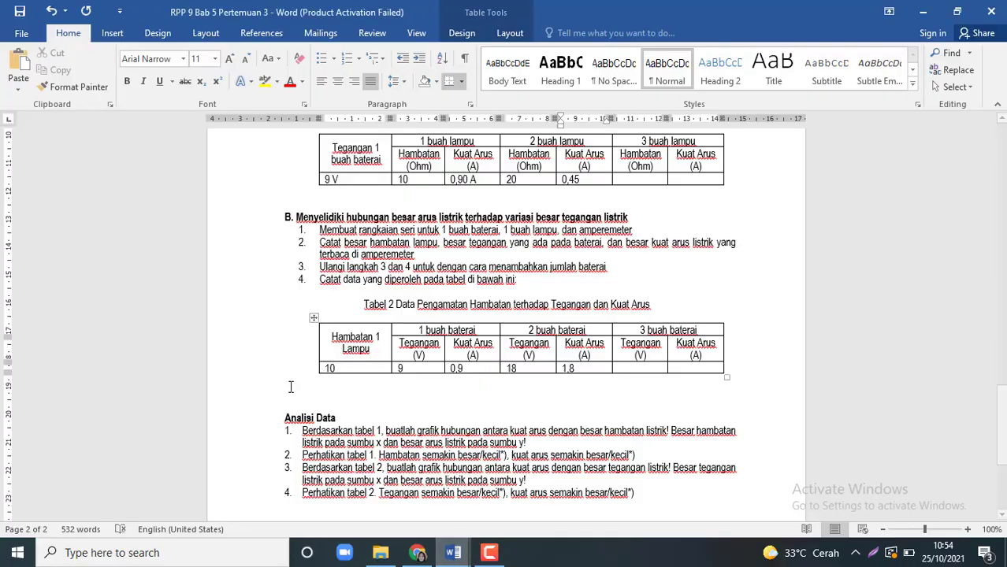
scroll(370, 354, "down", 2)
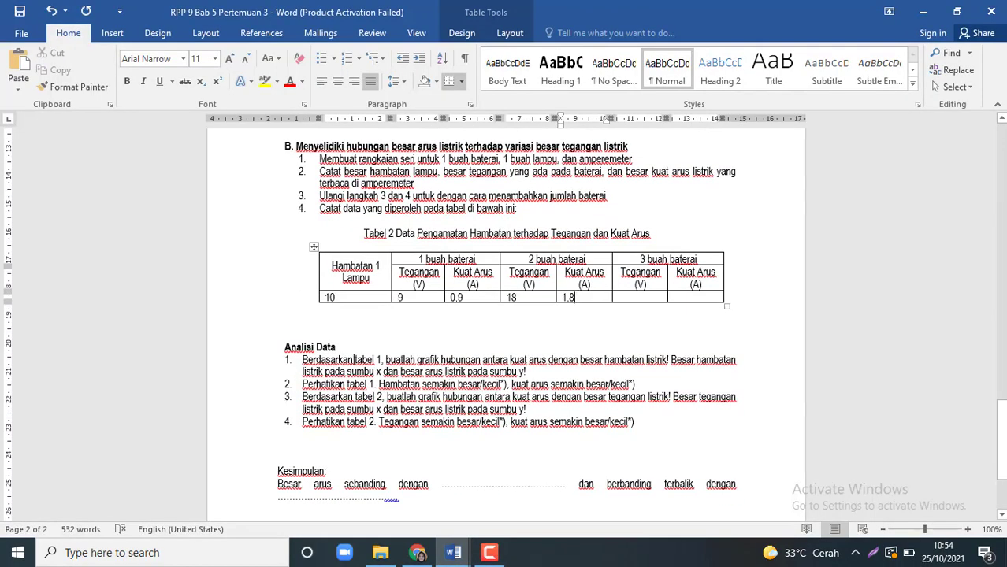
double_click(361, 360)
scroll(370, 363, "up", 4)
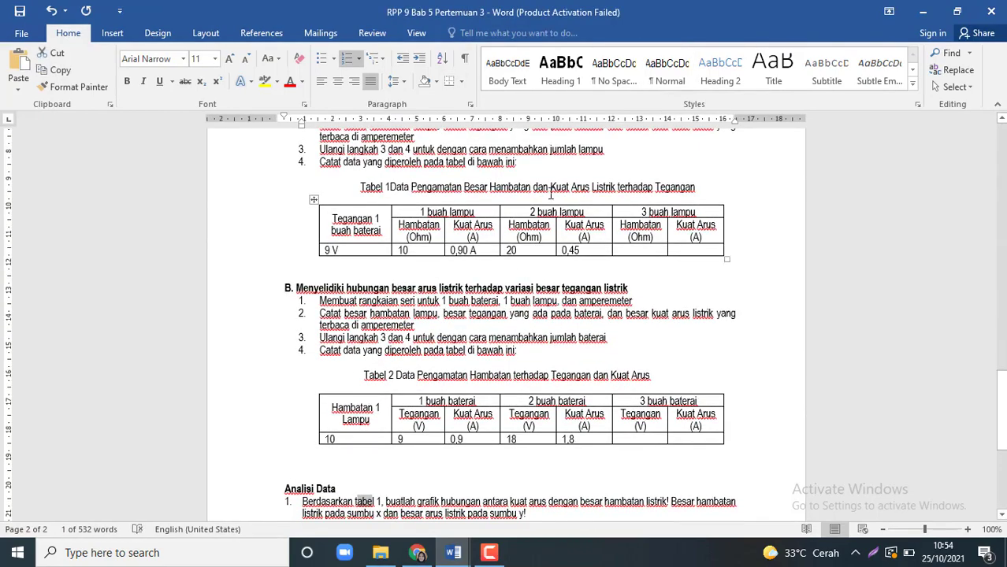
scroll(426, 415, "down", 3)
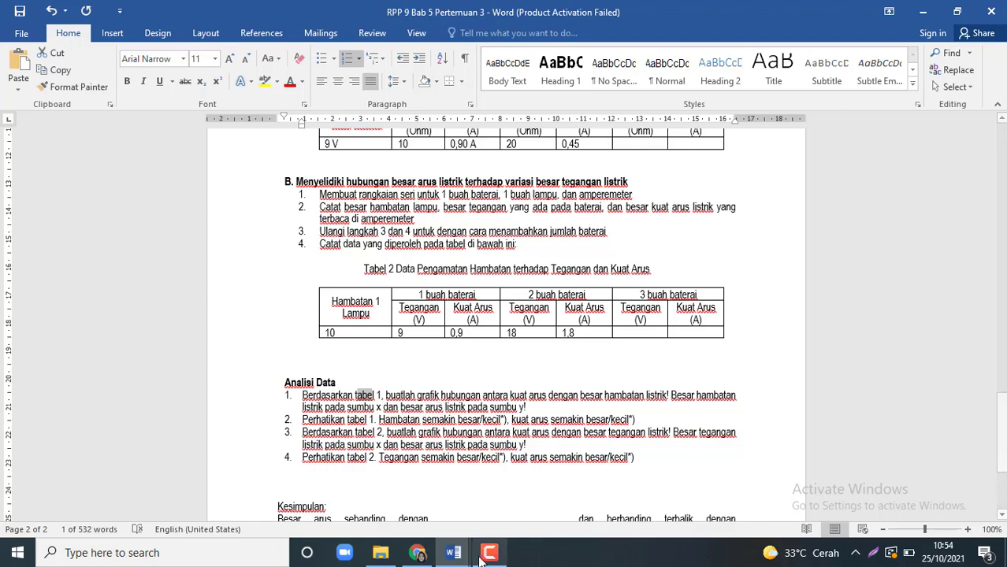
mouse_move(454, 553)
left_click(529, 507)
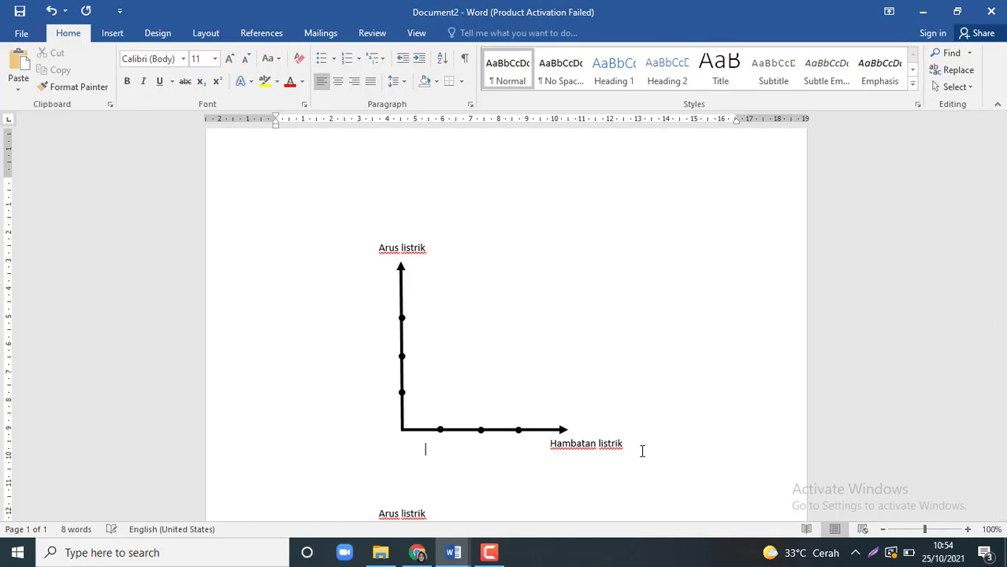
Look up the one-lamp resistance in the worksheet's Table 1 and label the first Hambatan listrik axis mark in Document2 as 10
left_click(453, 553)
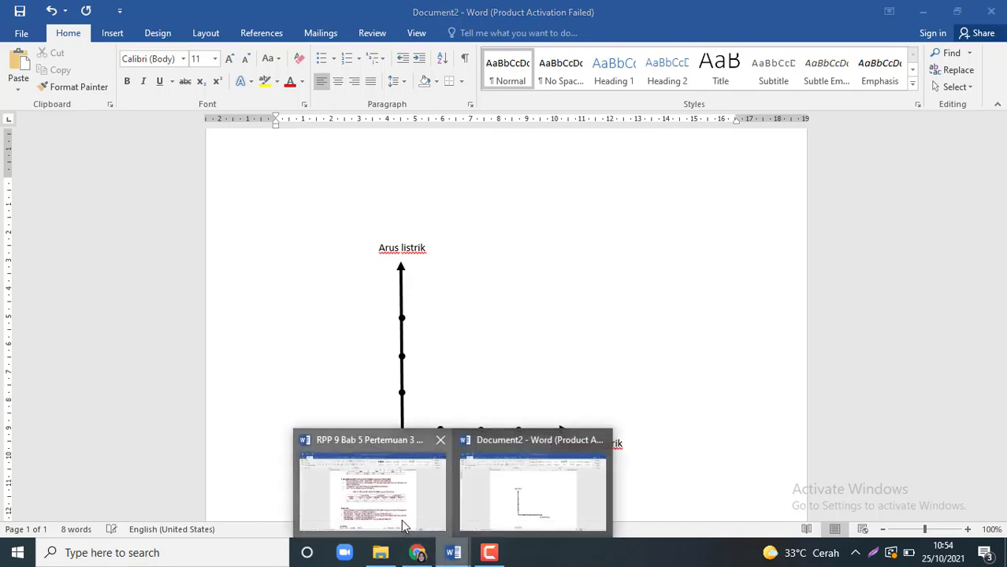
left_click(404, 527)
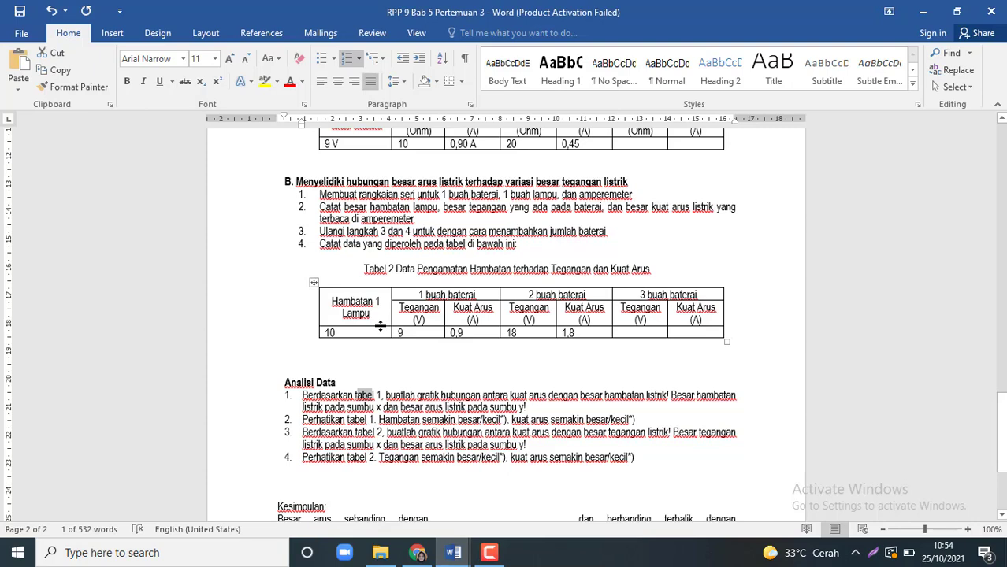
scroll(380, 325, "up", 2)
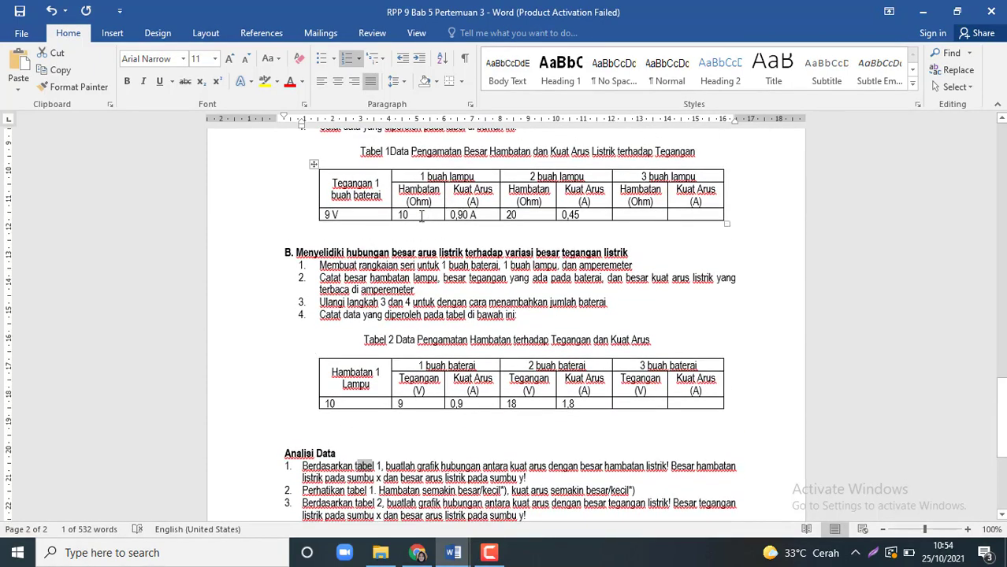
left_click(422, 217)
left_click(454, 552)
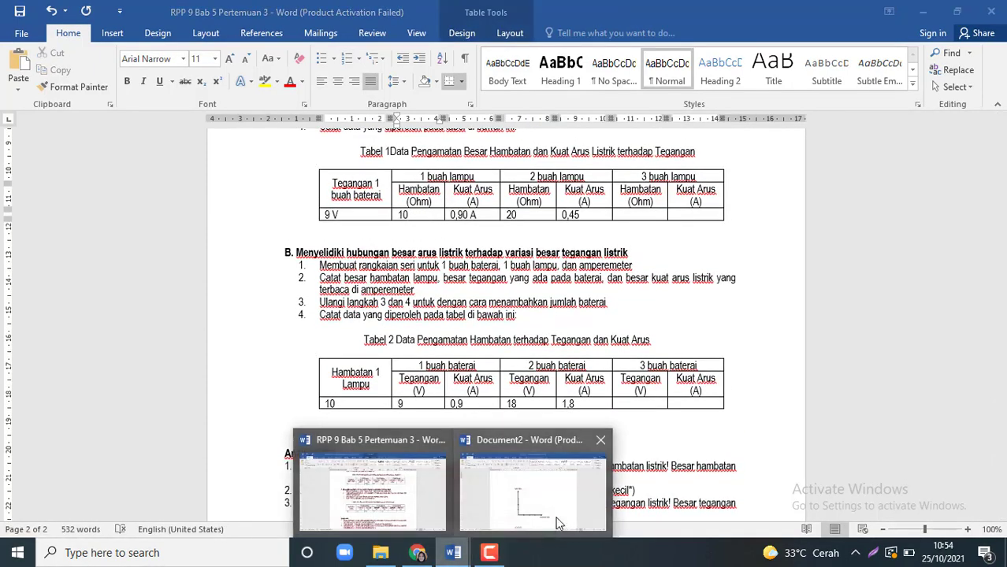
left_click(558, 524)
type("10")
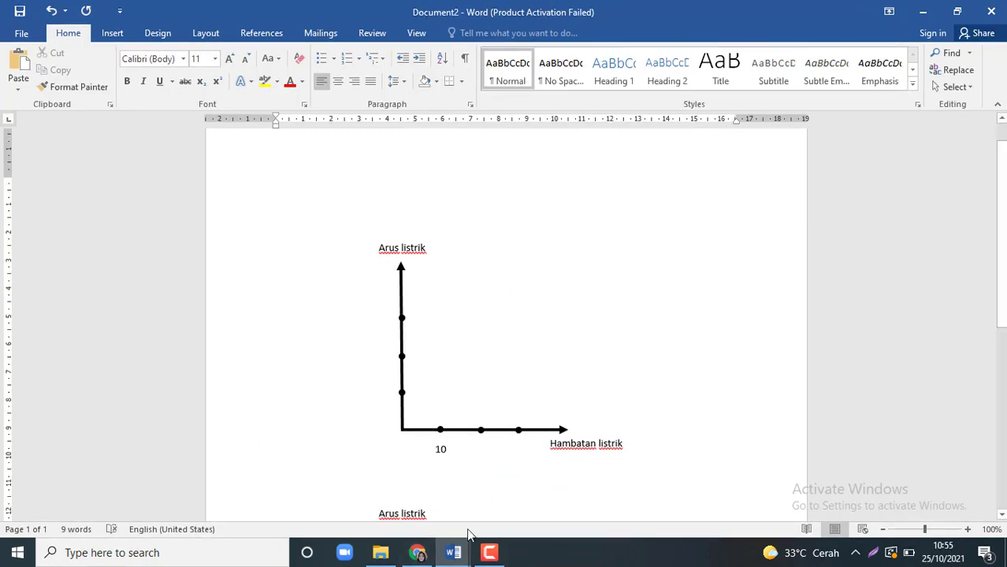
Look up the two-lamp resistance in the worksheet's Table 1 and label the second Hambatan listrik axis mark in Document2 as 20
mouse_move(457, 555)
left_click(392, 512)
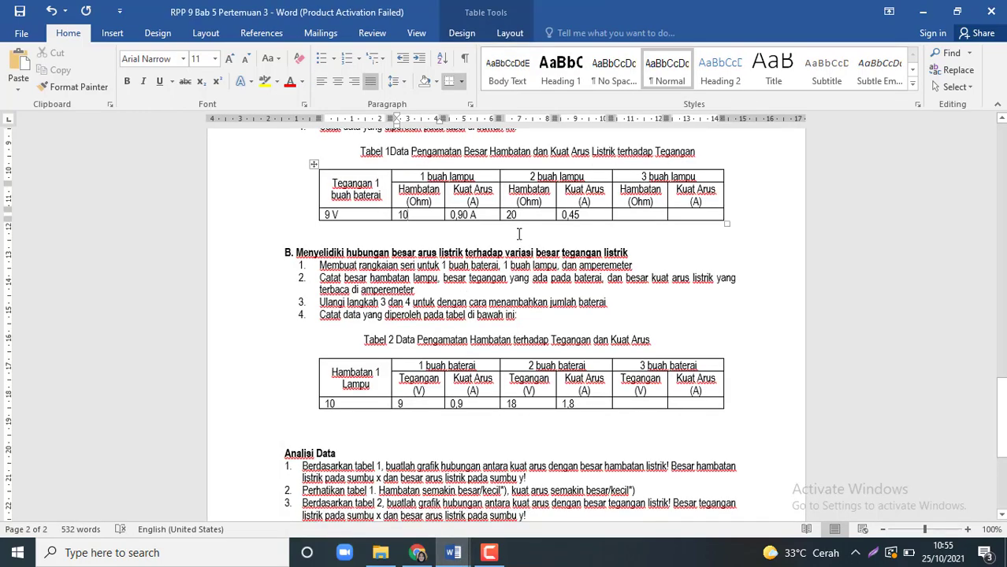
left_click(528, 496)
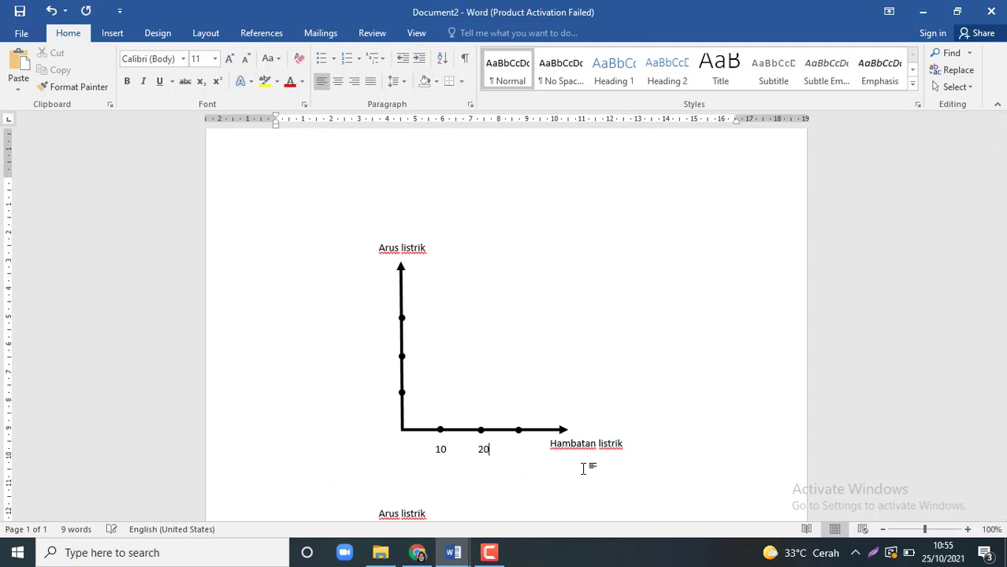
left_click(517, 448)
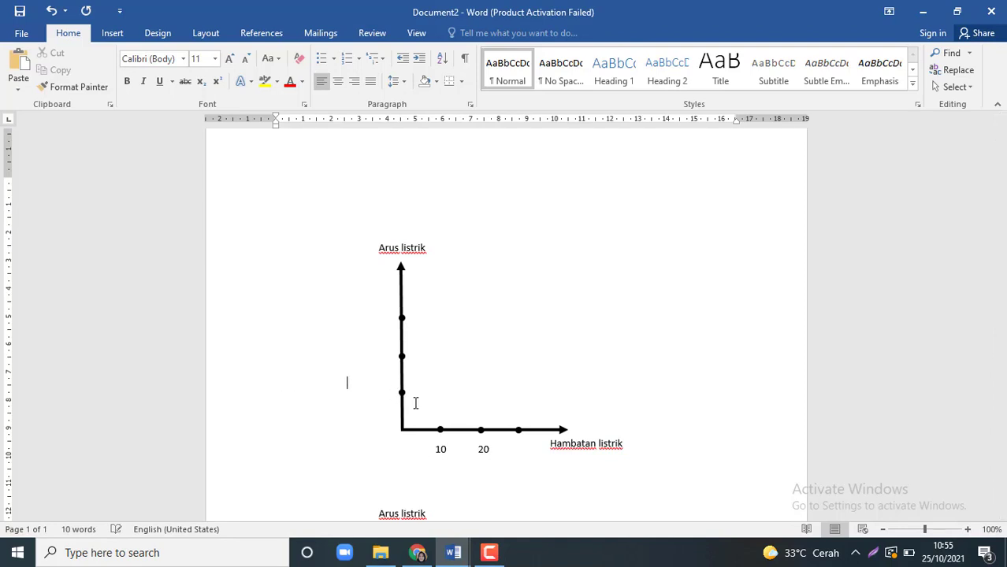
Look up the one-lamp current in Table 1 and enter 0,9 beside the lowest Arus listrik axis mark in Document2
left_click(453, 553)
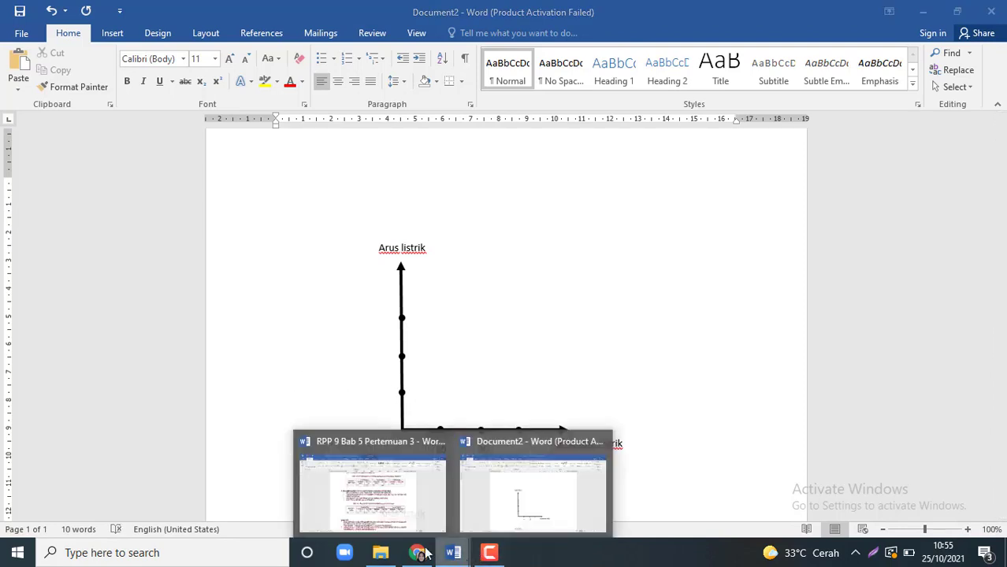
left_click(381, 502)
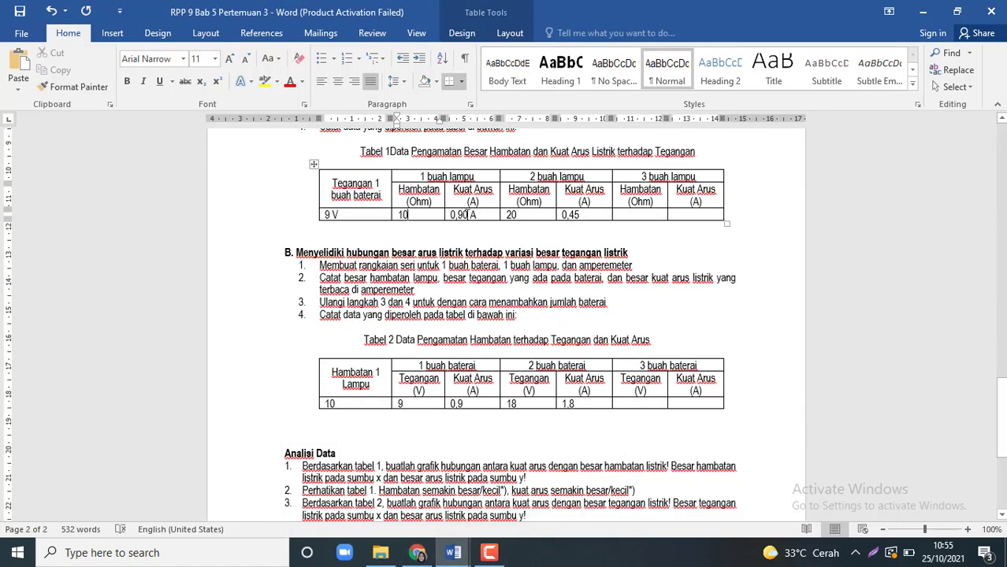
left_click(453, 552)
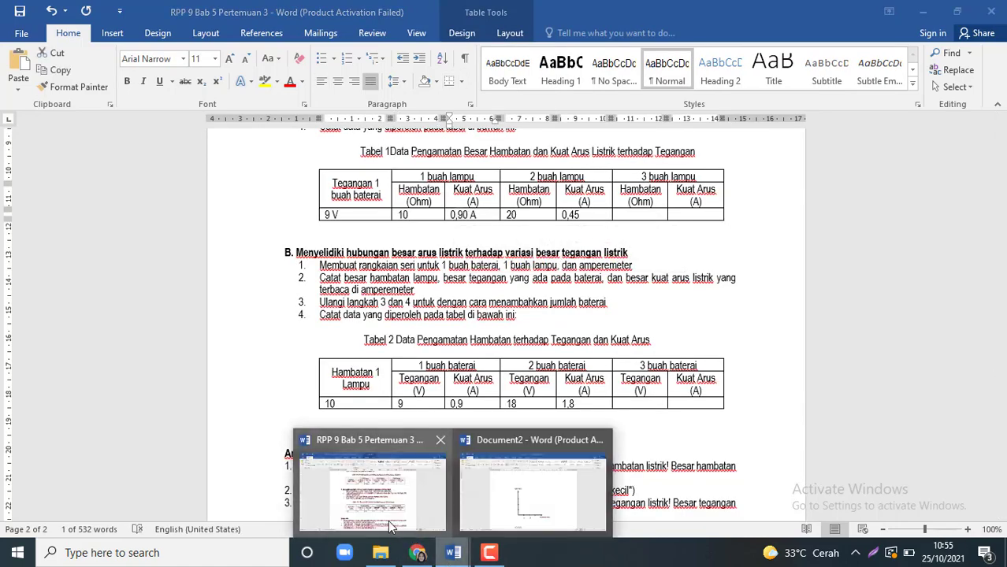
left_click(500, 504)
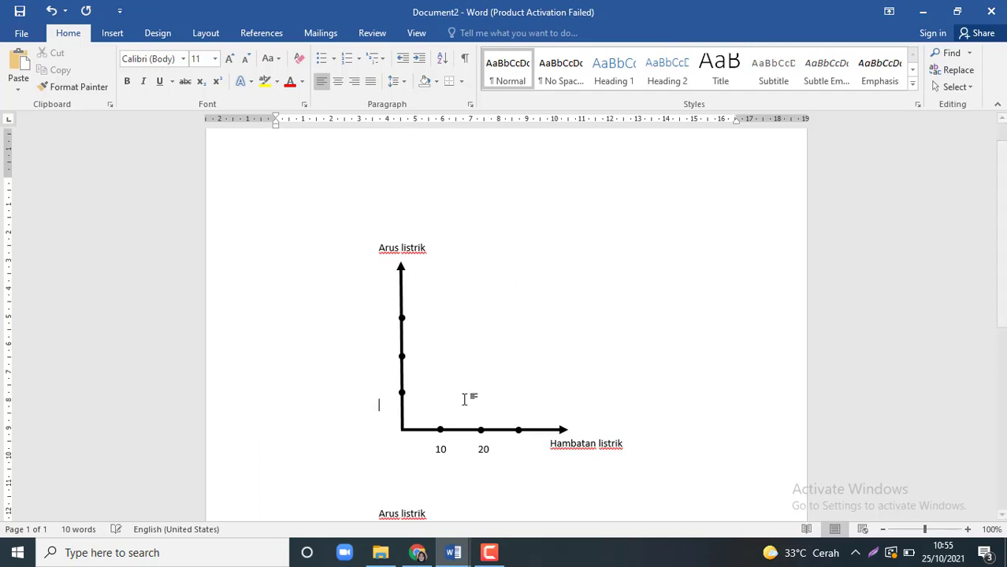
type("0,9")
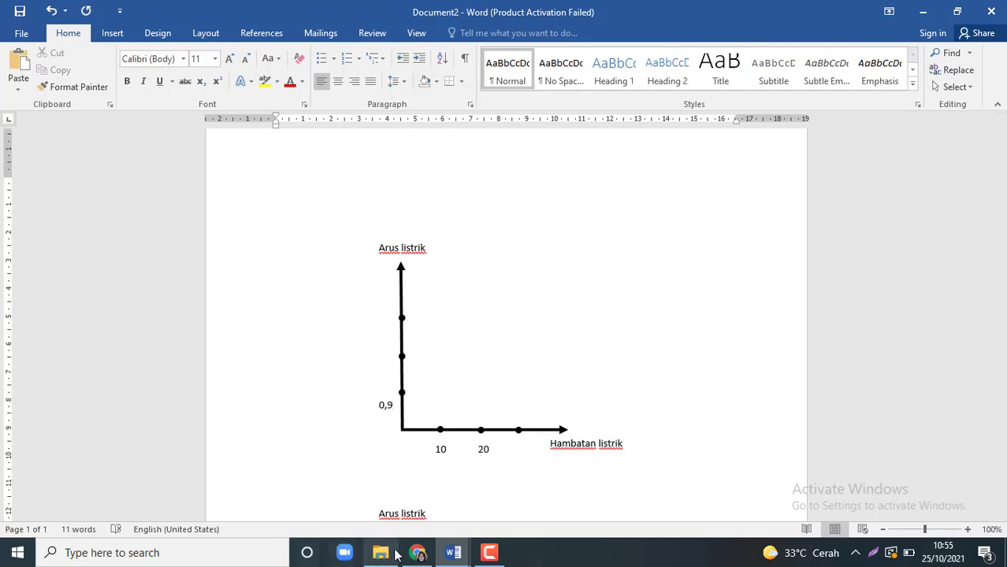
Check the two-lamp current in Table 1 and relabel the Arus listrik axis with 0,45 at the middle mark and 0,9 at the highest mark
left_click(418, 517)
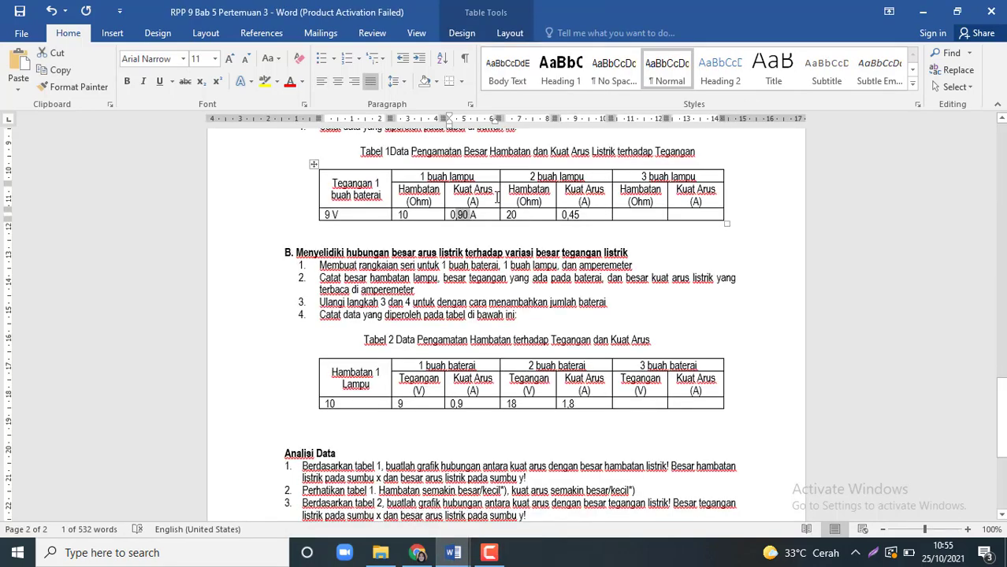
left_click(577, 215)
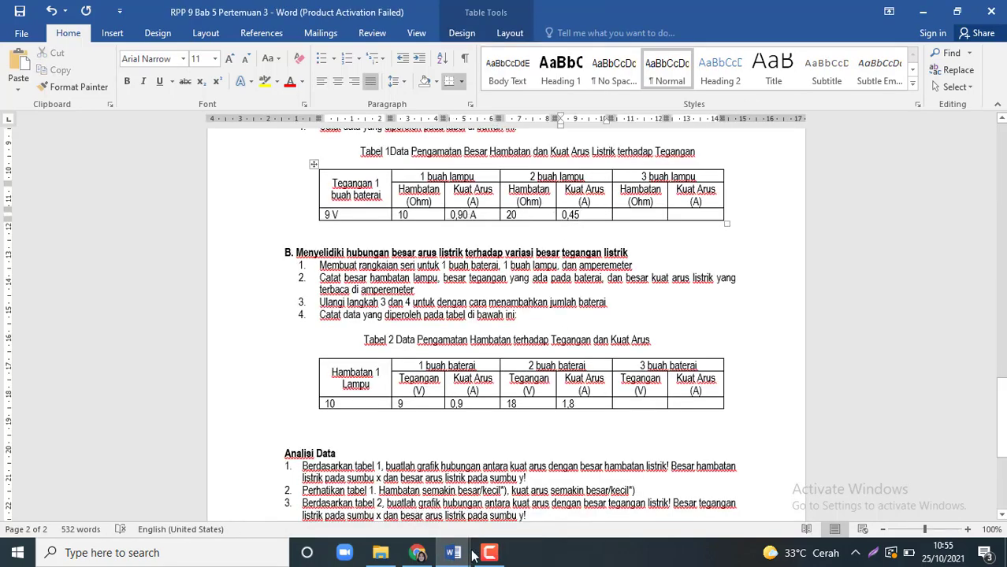
left_click(444, 561)
left_click(524, 442)
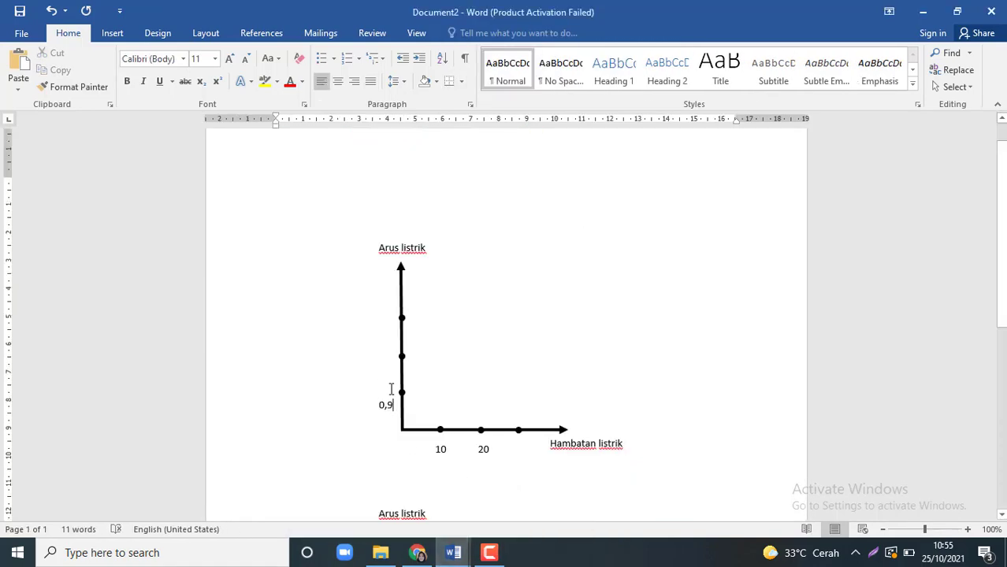
left_click_drag(381, 403, 381, 403)
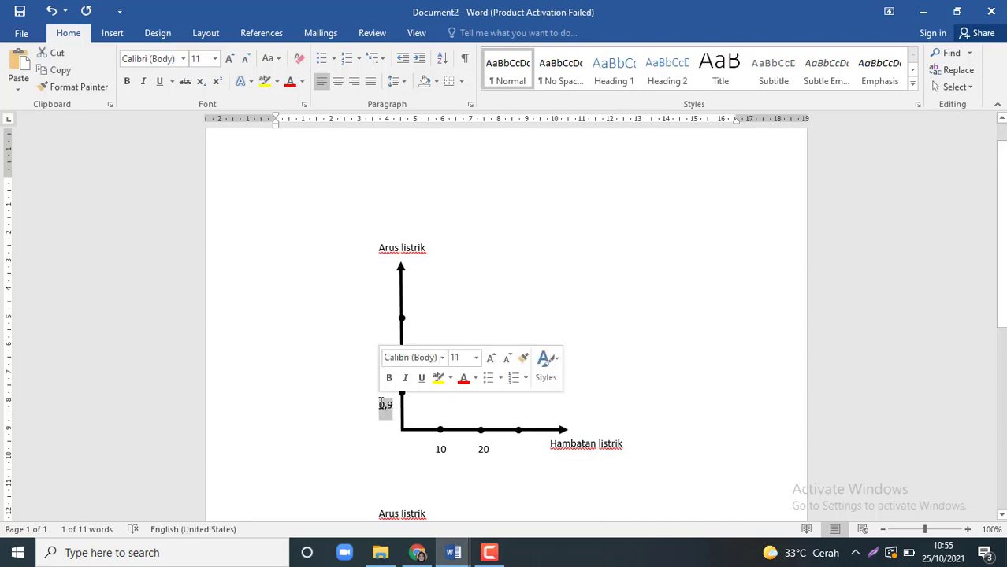
key("Delete")
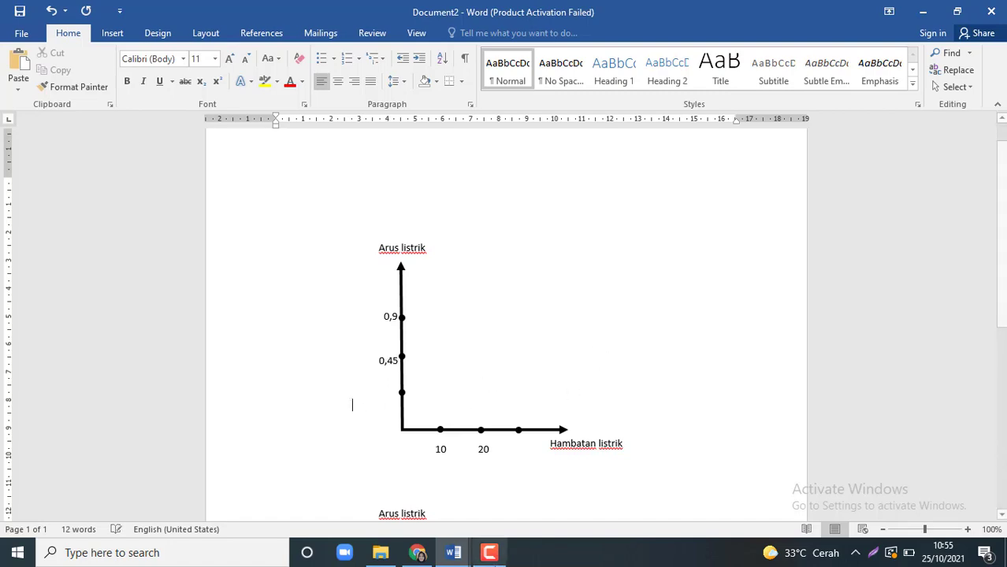
Check the three-lamp entries in the worksheet's Table 1 and return to the first graph in Document2
mouse_move(453, 552)
left_click(371, 481)
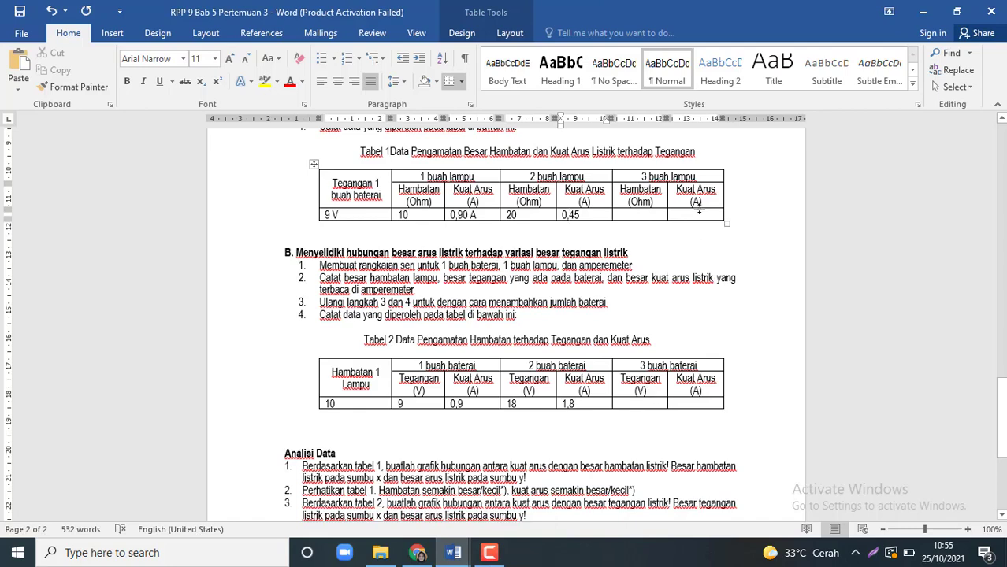
mouse_move(453, 552)
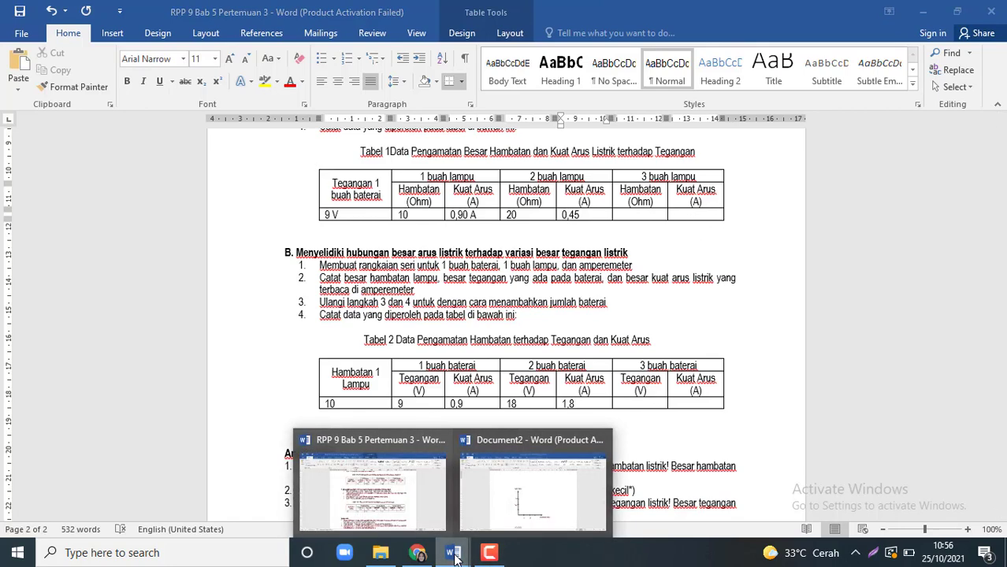
left_click(528, 497)
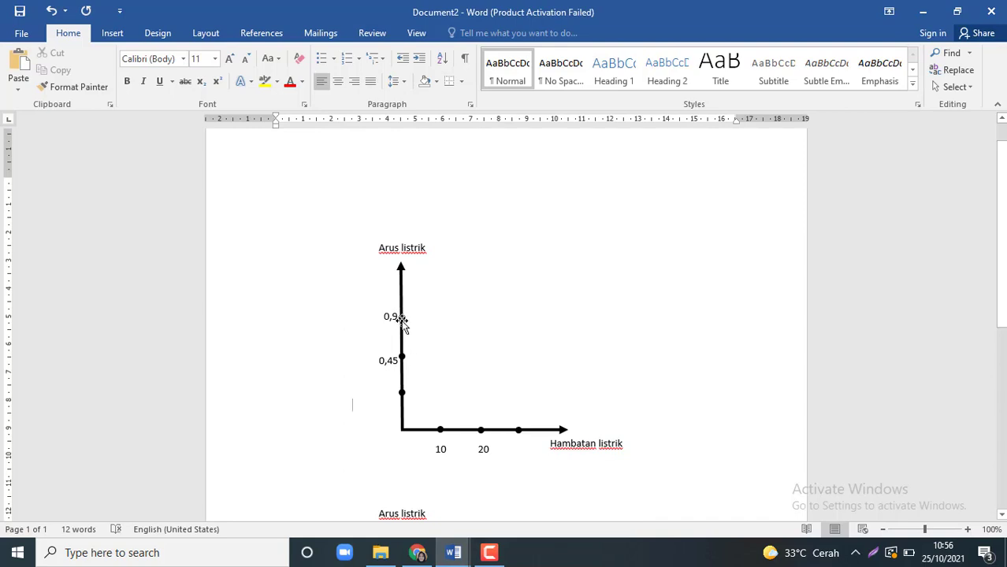
left_click(110, 33)
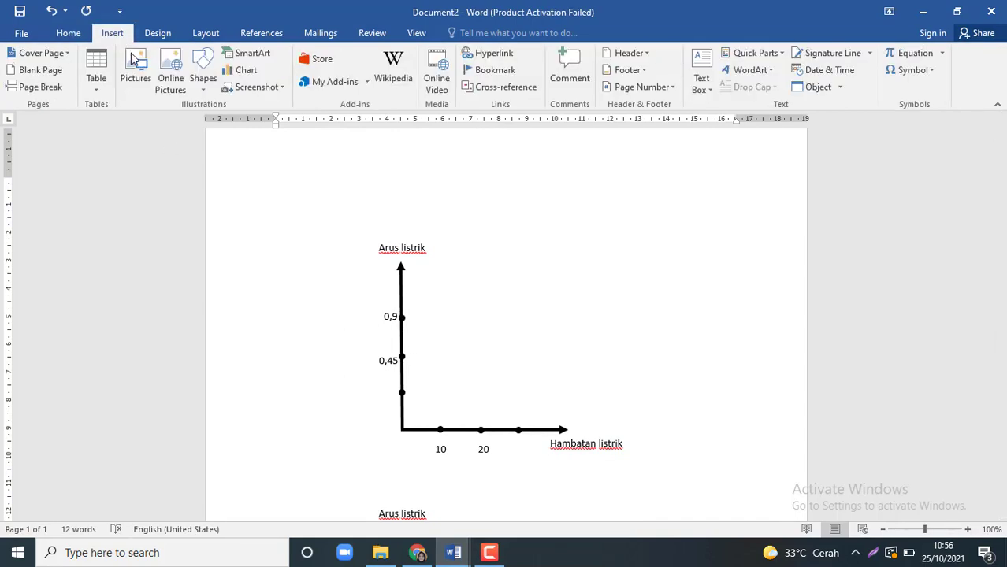
left_click(199, 86)
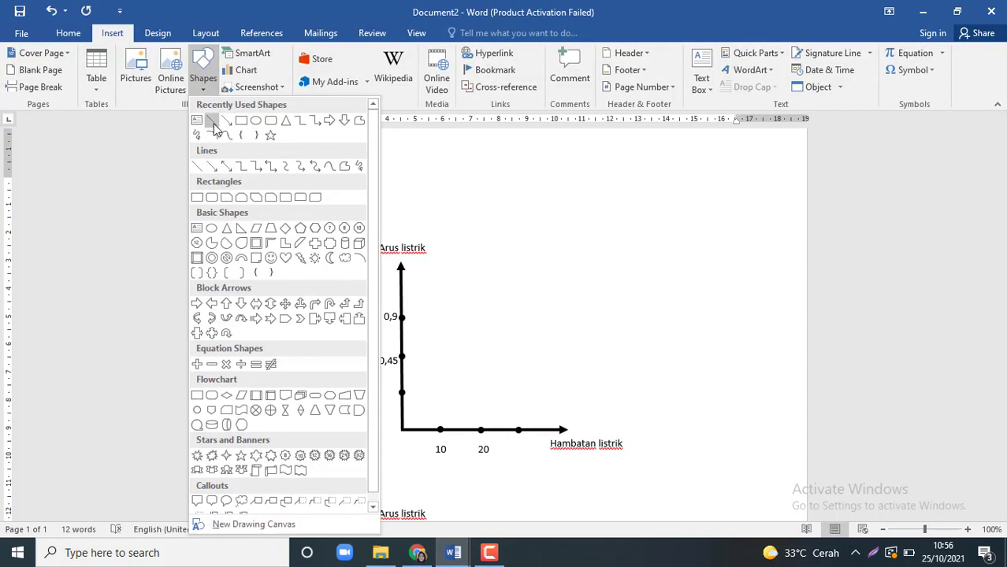
left_click(221, 130)
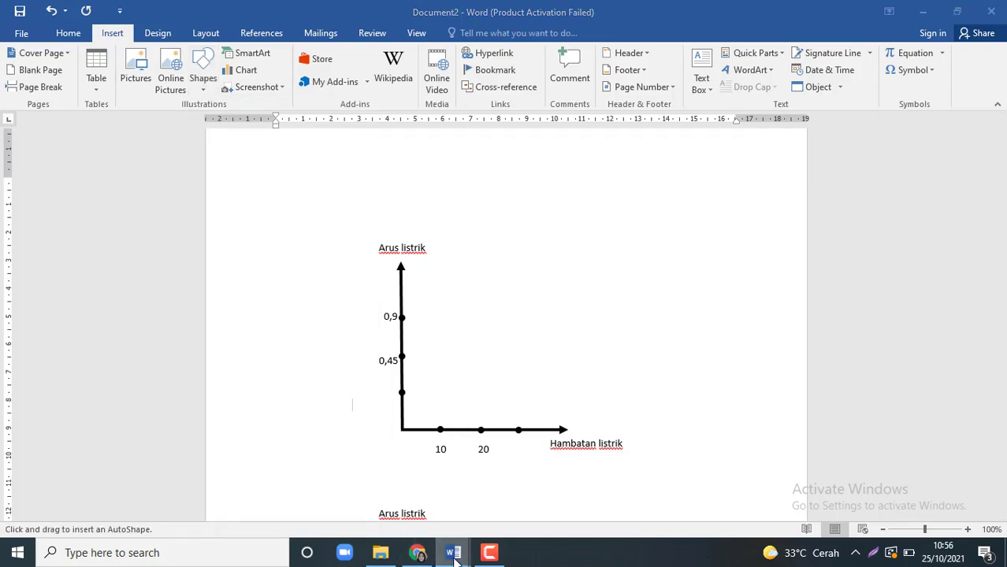
Recheck Table 1 and draw a vertical line about 4,1 cm long from the 10 mark up to the 0,9 level in Document2
mouse_move(453, 552)
left_click(370, 493)
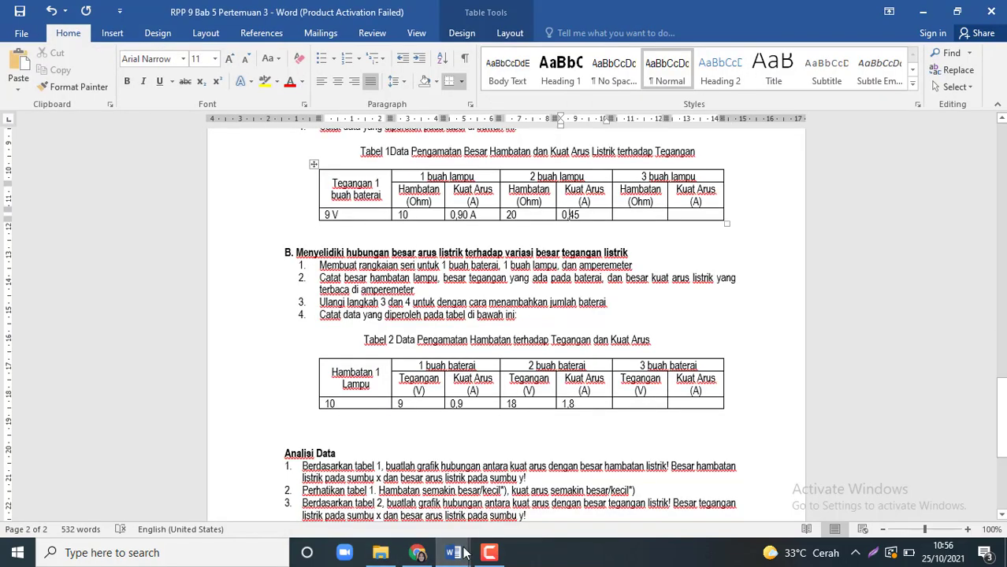
left_click(537, 516)
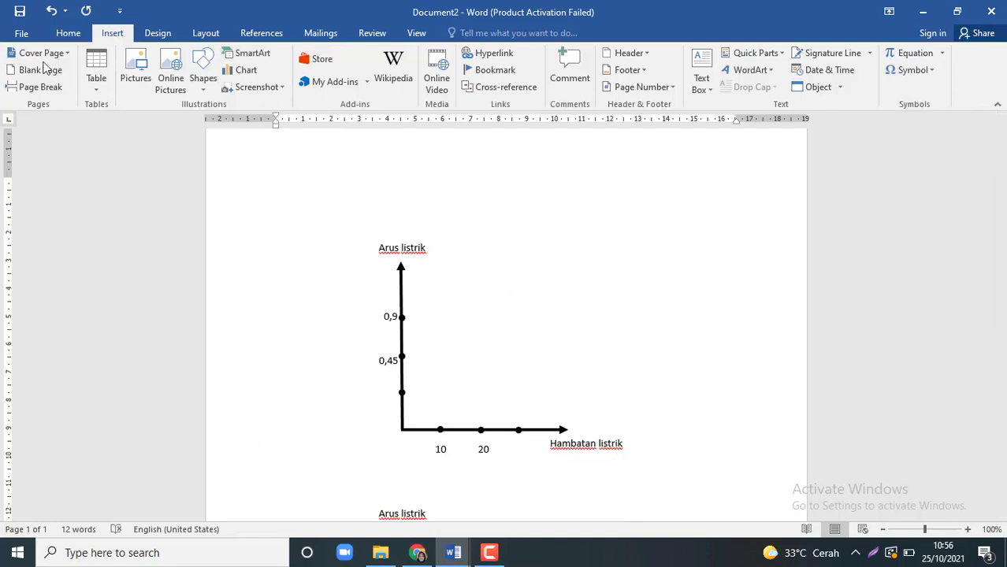
left_click(203, 75)
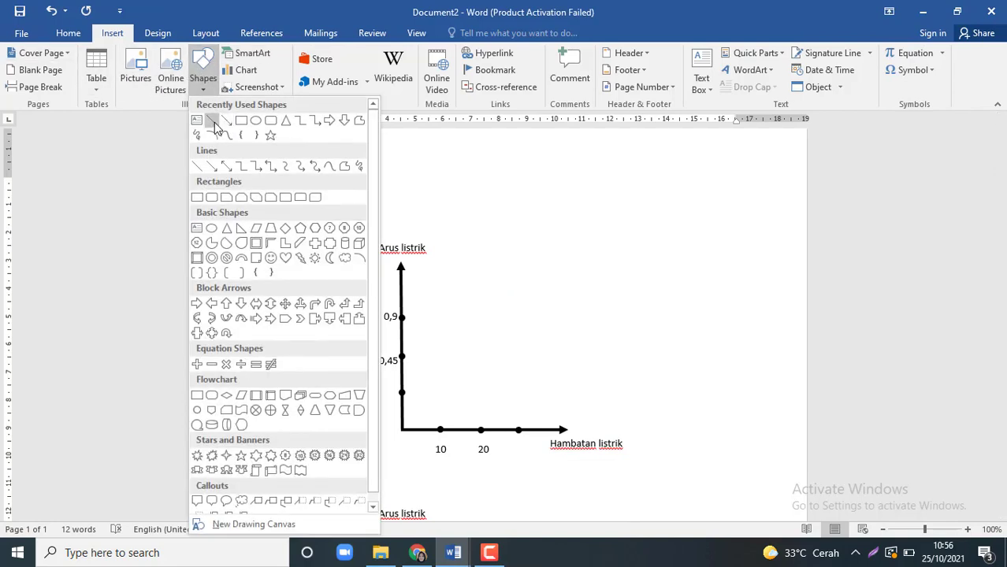
left_click(212, 123)
left_click_drag(440, 430, 439, 316)
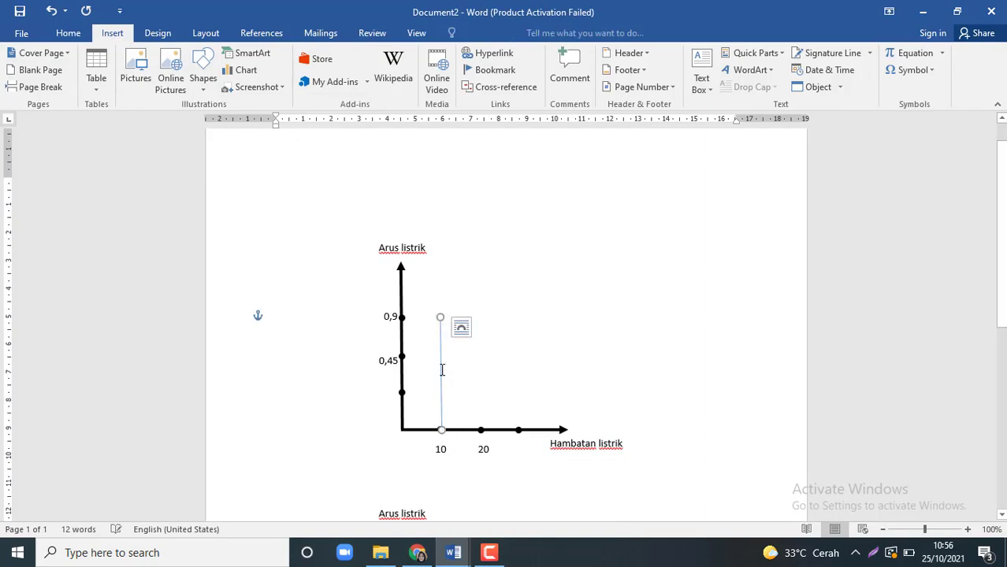
left_click_drag(441, 315, 442, 316)
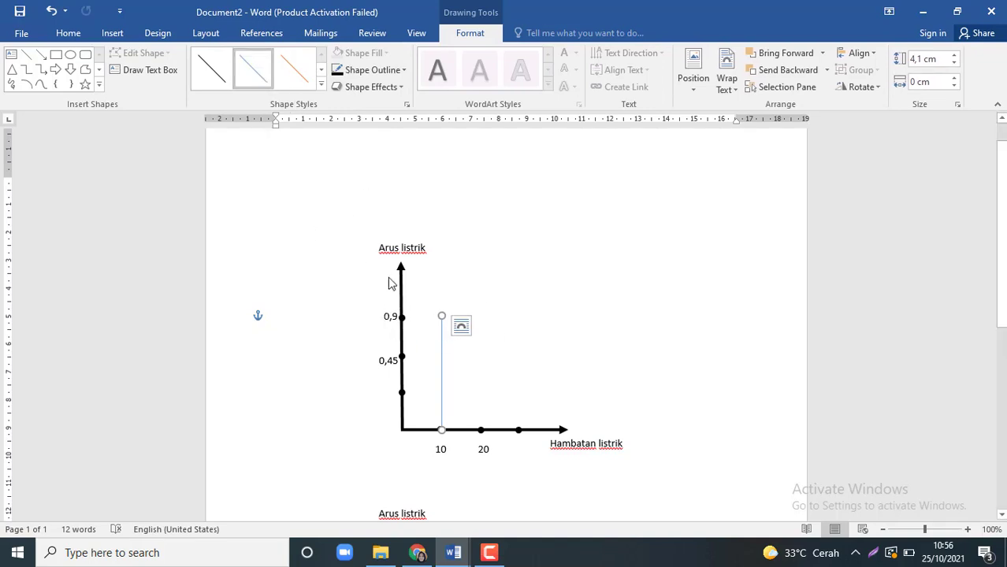
Try a black dotted outline on the vertical line above the 10 mark and apply the solid black line style
left_click(343, 72)
left_click(349, 104)
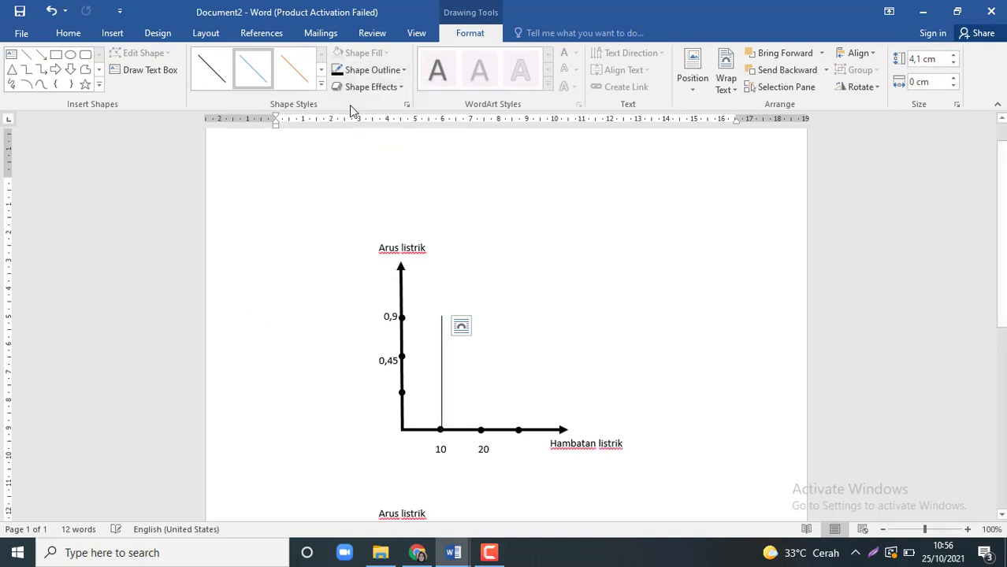
left_click(374, 70)
mouse_move(446, 254)
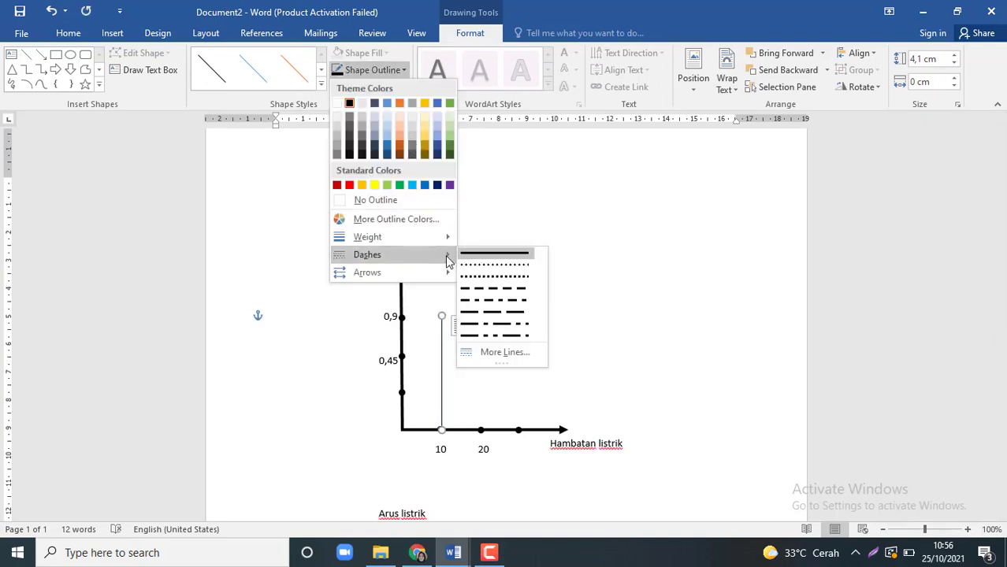
left_click(465, 275)
left_click(211, 69)
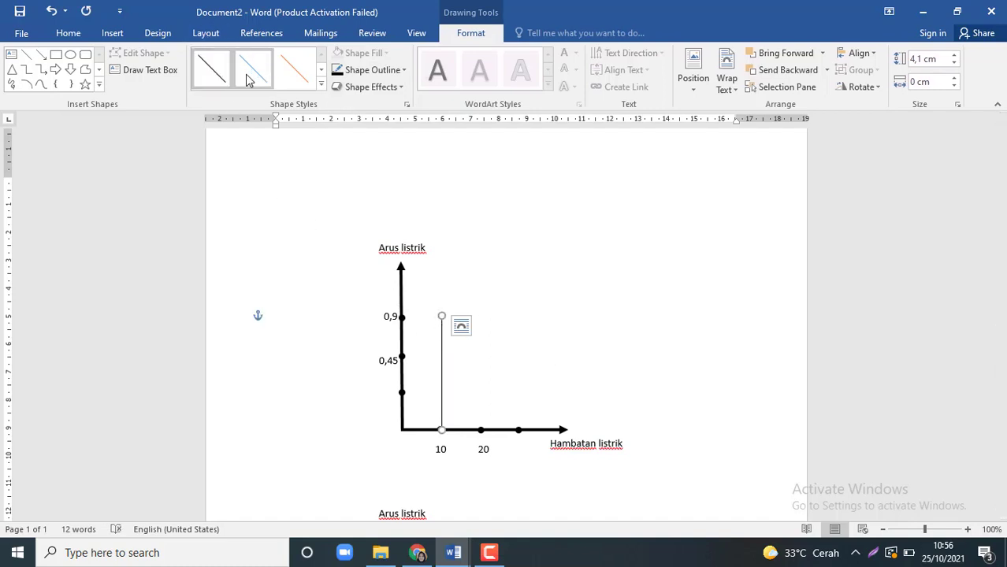
Draw a level horizontal line about 1,5 cm long from the 0,9 mark to the upper end of the vertical line
left_click(26, 53)
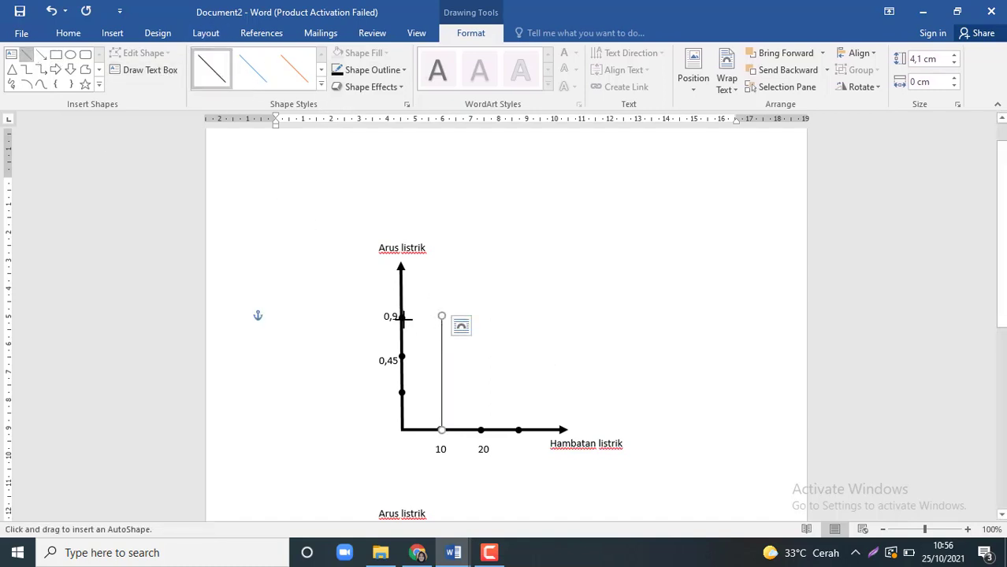
left_click_drag(402, 317, 444, 317)
left_click(464, 347)
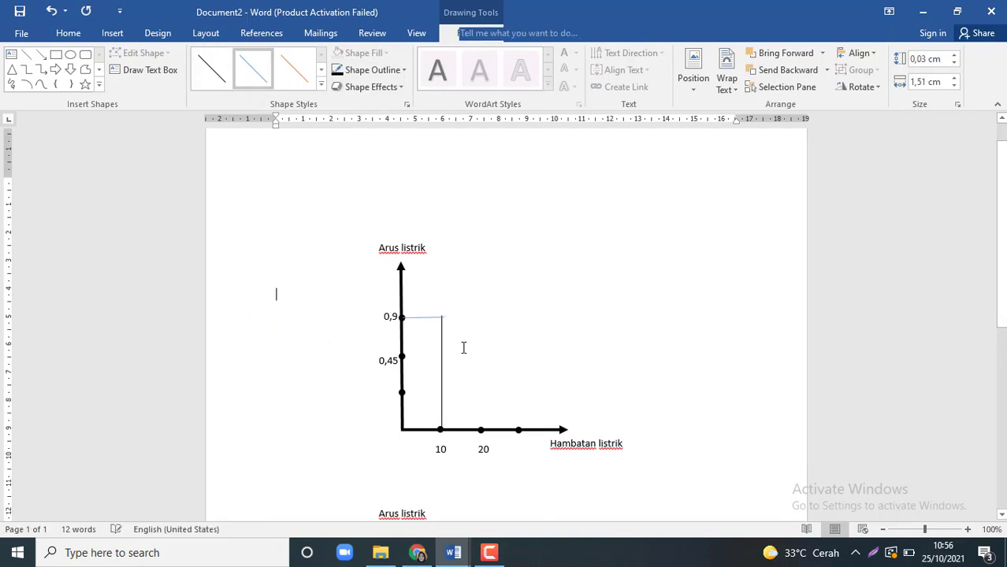
left_click(435, 318)
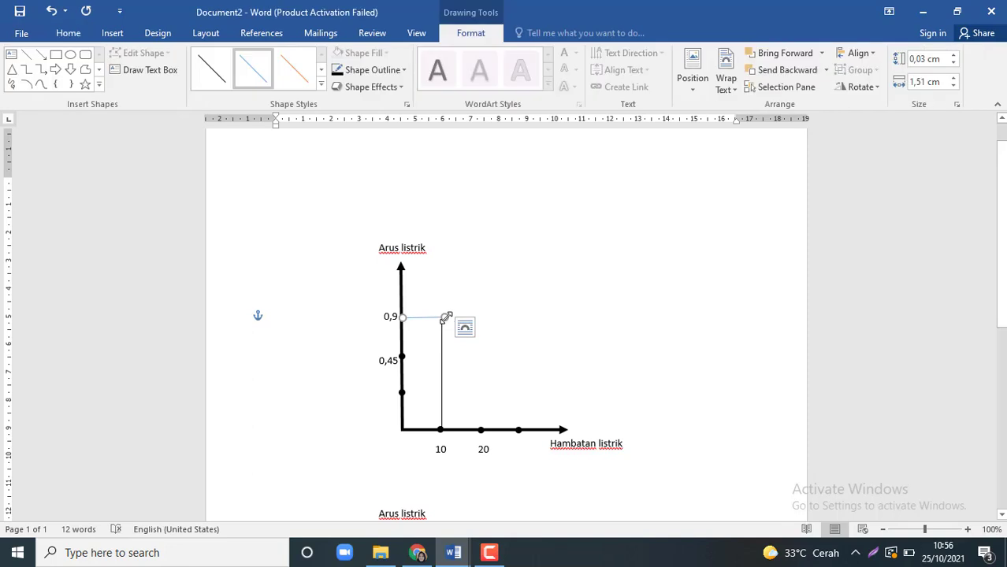
left_click(279, 325)
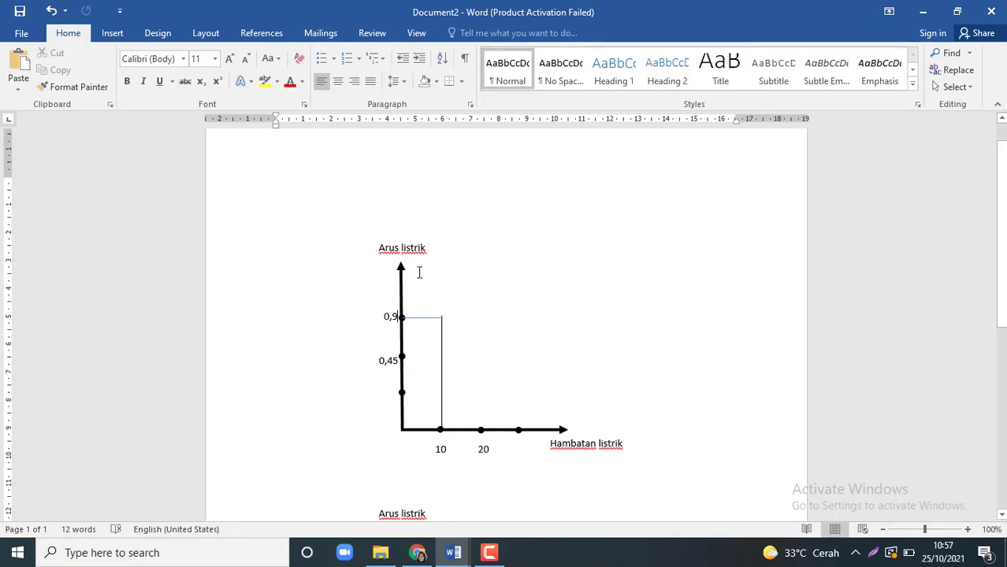
left_click_drag(460, 349, 495, 382)
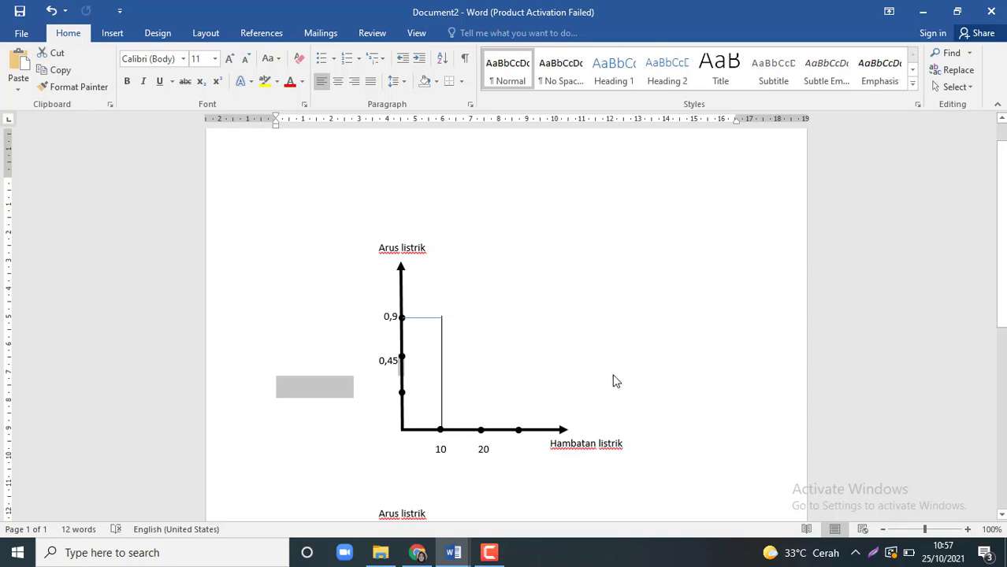
Look over the second graph's axes in Document2 and return to the Analisi Data questions in the RPP 9 Bab 5 Pertemuan 3 worksheet
scroll(614, 375, "down", 1)
scroll(614, 375, "down", 4)
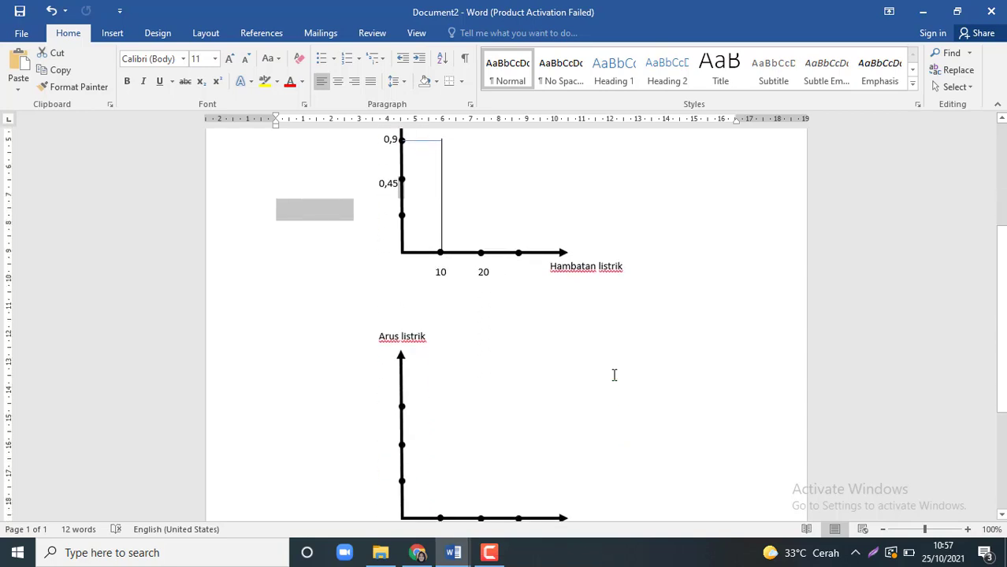
scroll(550, 400, "down", 1)
mouse_move(453, 552)
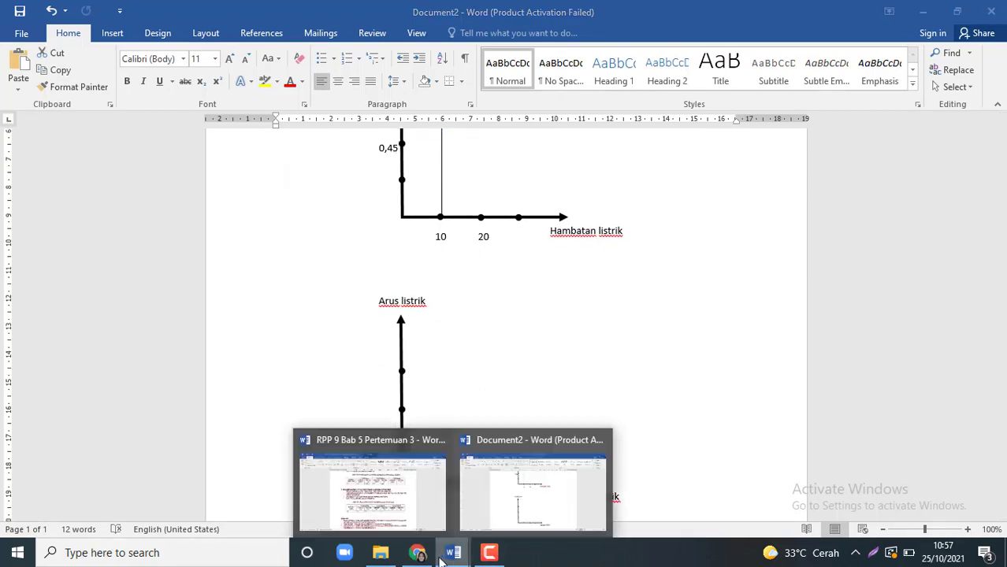
left_click(364, 501)
scroll(345, 414, "down", 3)
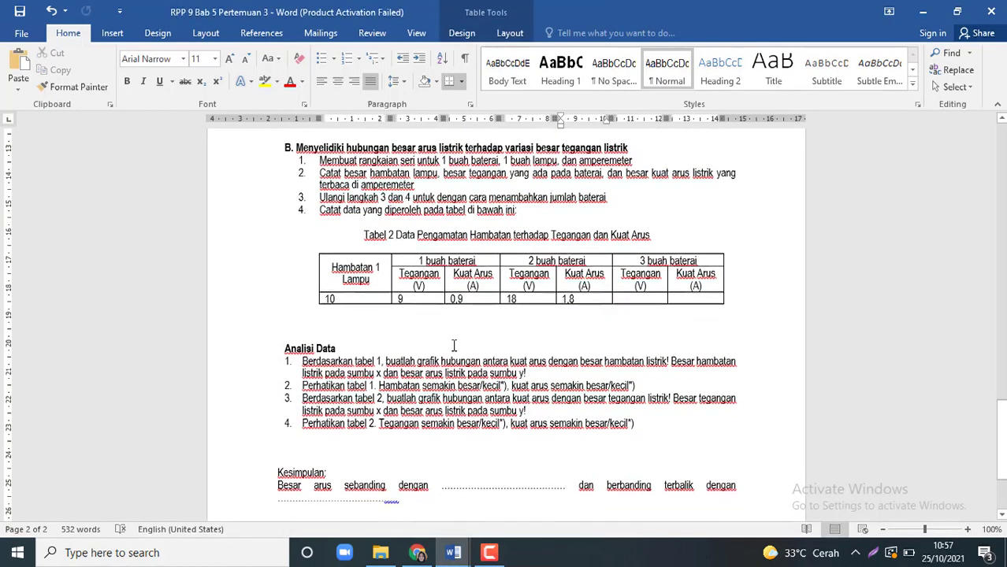
Check the Hambatan entries in Table 1 and bold "besar/kecil*)," after "Hambatan semakin" in Analisi Data question 2
left_click(304, 383)
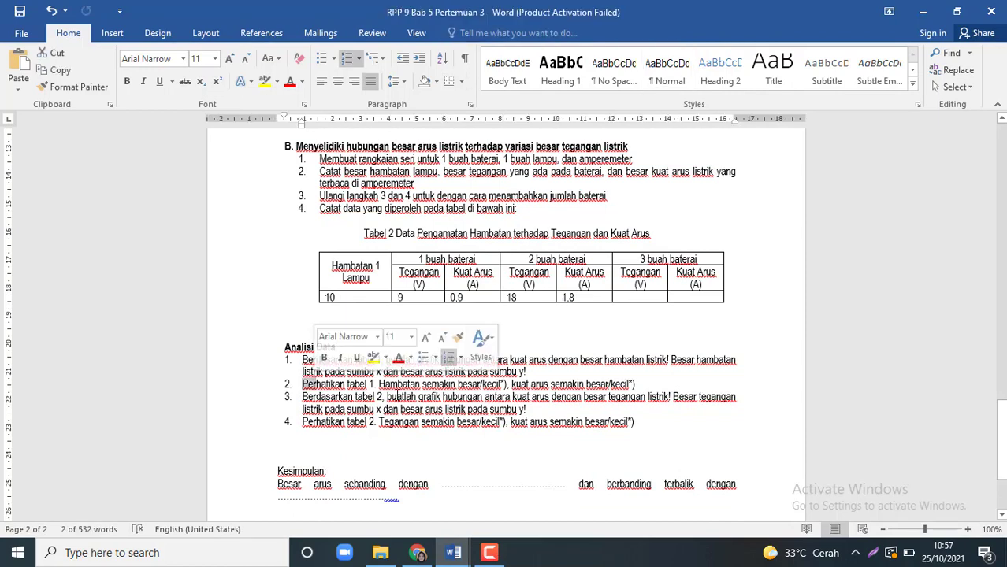
scroll(466, 394, "up", 1)
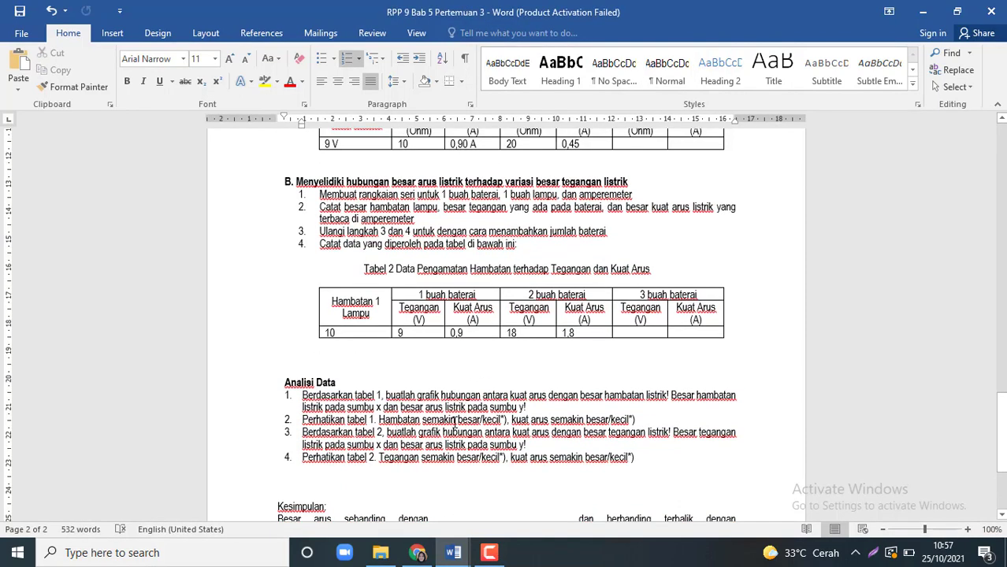
scroll(469, 423, "up", 1)
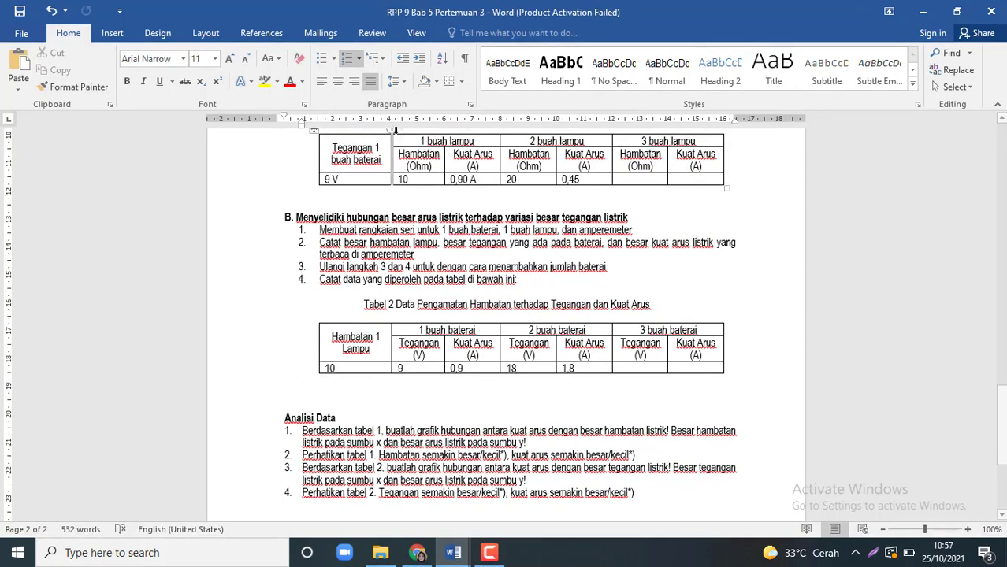
left_click(422, 180)
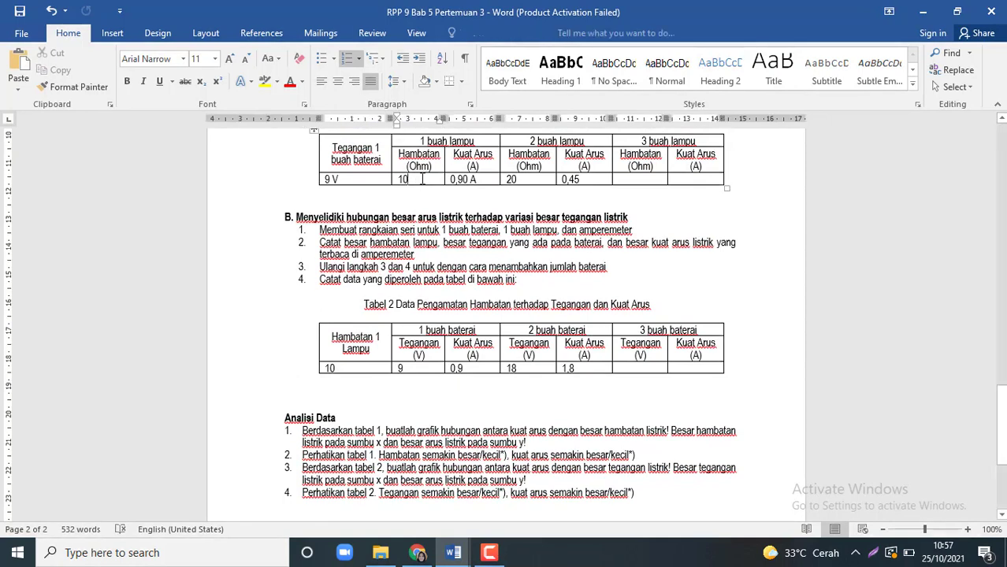
left_click(536, 178)
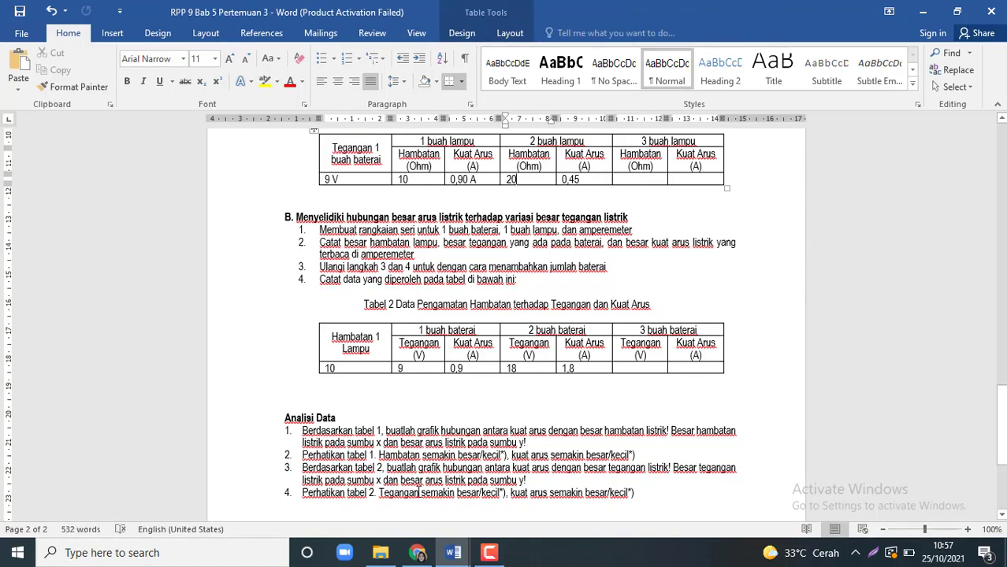
left_click_drag(510, 457, 458, 456)
left_click(132, 83)
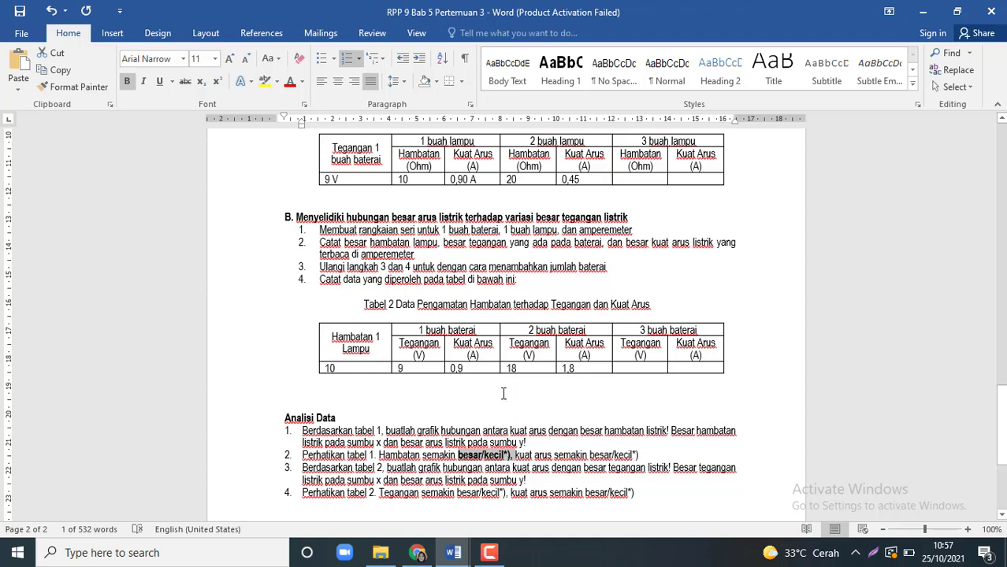
Compare the Kuat Arus entries in Table 1 with the besar and kecil options for current in question 2
left_click(456, 178)
left_click_drag(452, 179, 477, 180)
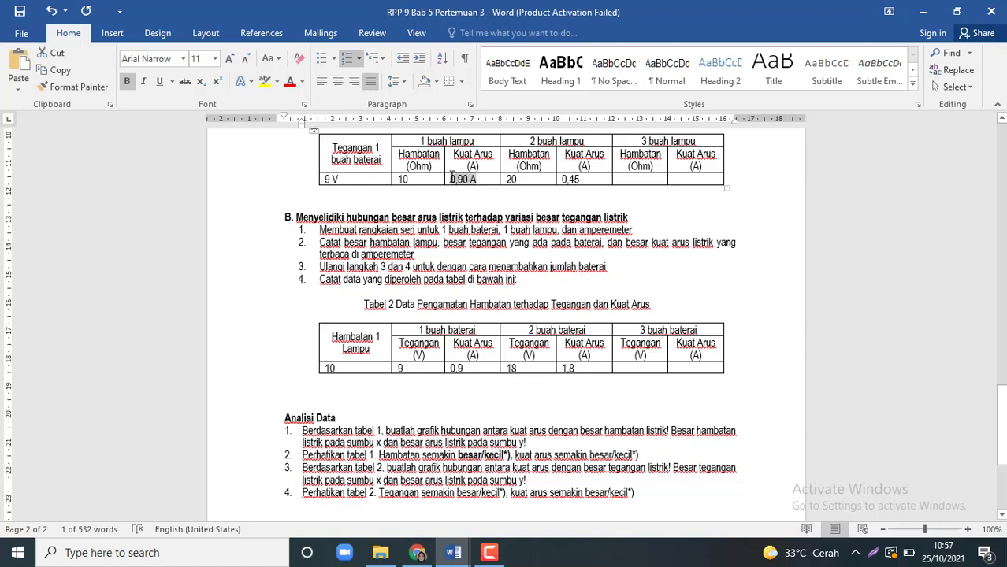
left_click_drag(564, 179, 581, 180)
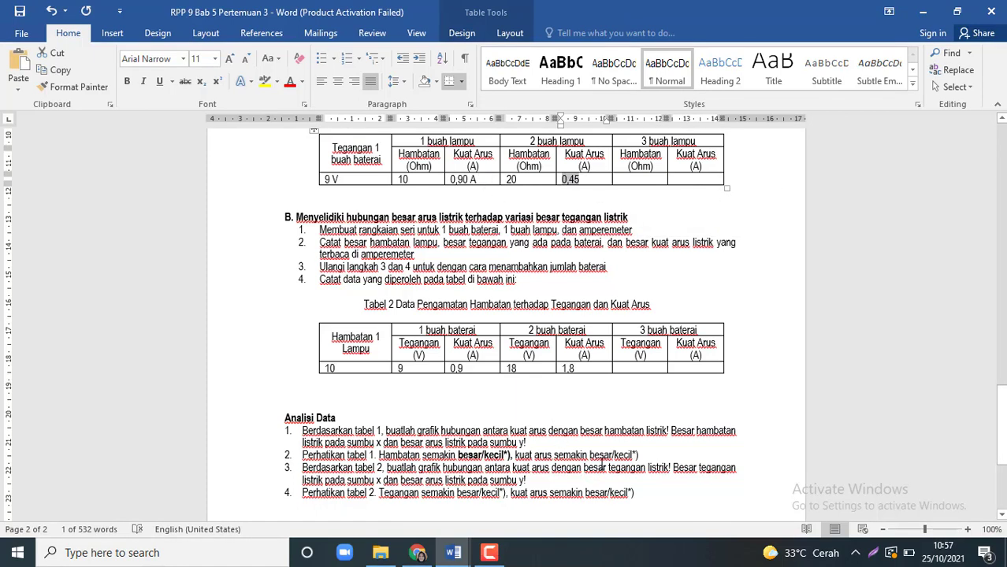
left_click_drag(612, 454, 588, 455)
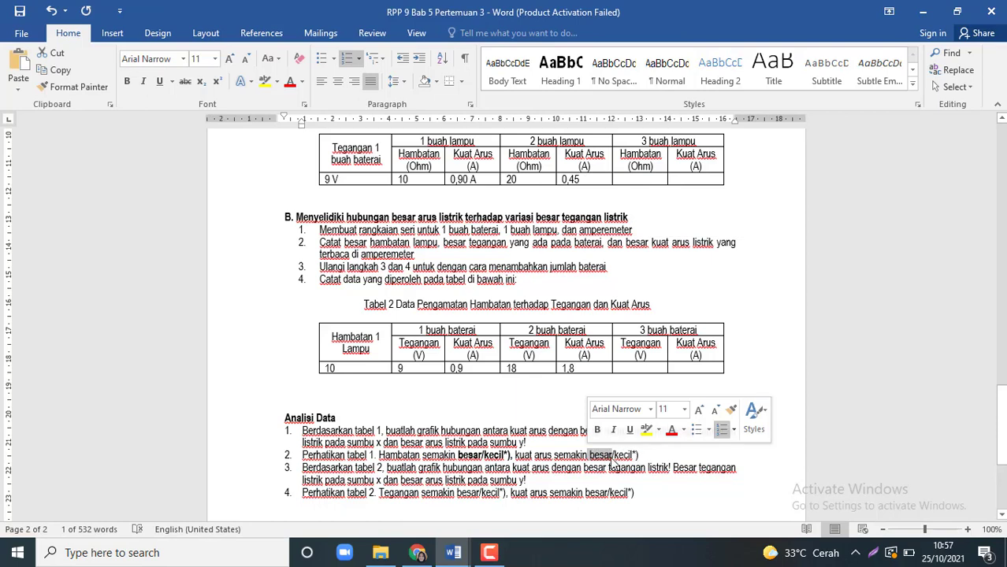
left_click_drag(615, 454, 633, 455)
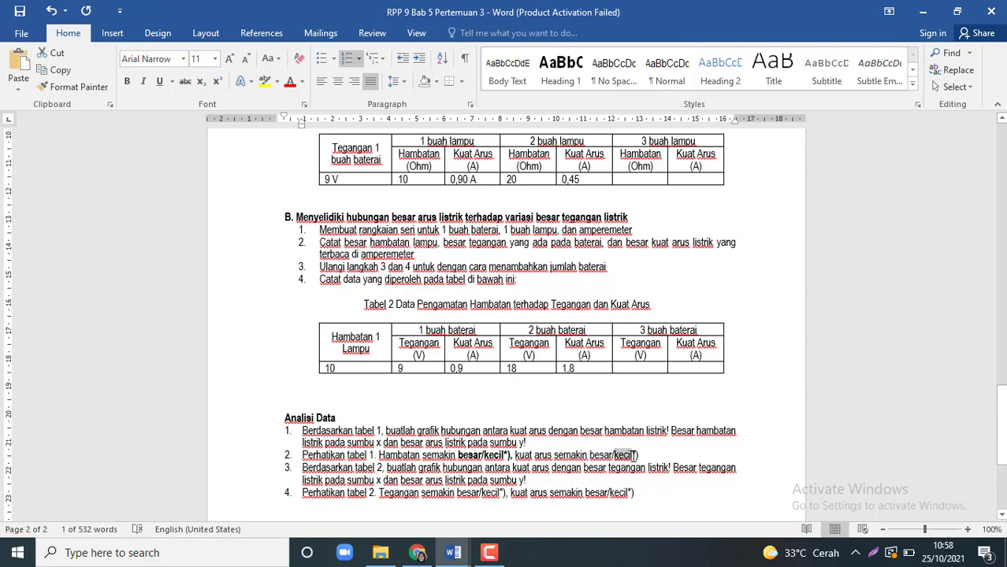
scroll(635, 456, "down", 2)
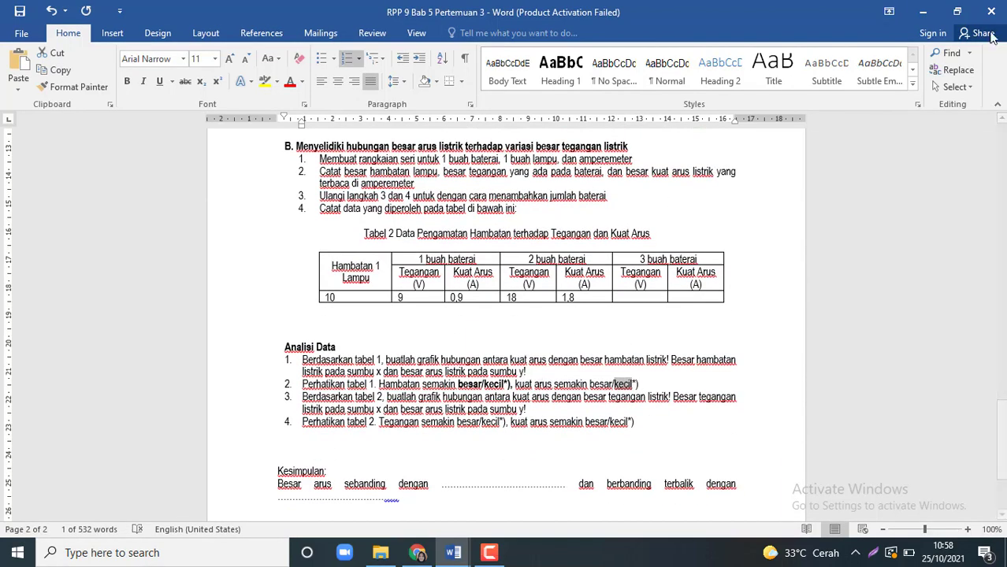
Read Analisi Data question 3 and examine the Arus listrik and Tegangan listrik axes of the second graph in Document2
left_click(304, 409)
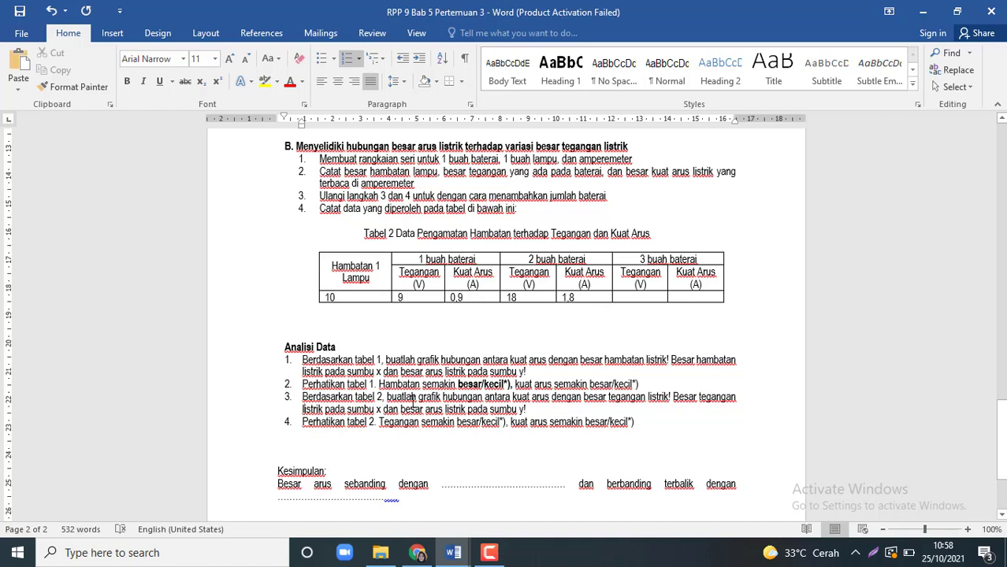
mouse_move(453, 553)
left_click(523, 501)
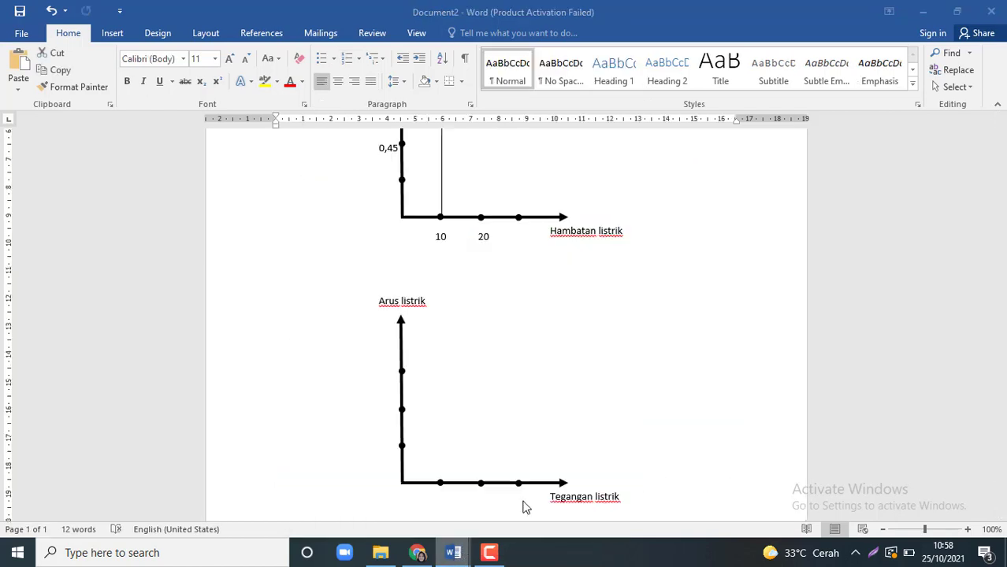
scroll(511, 443, "down", 1)
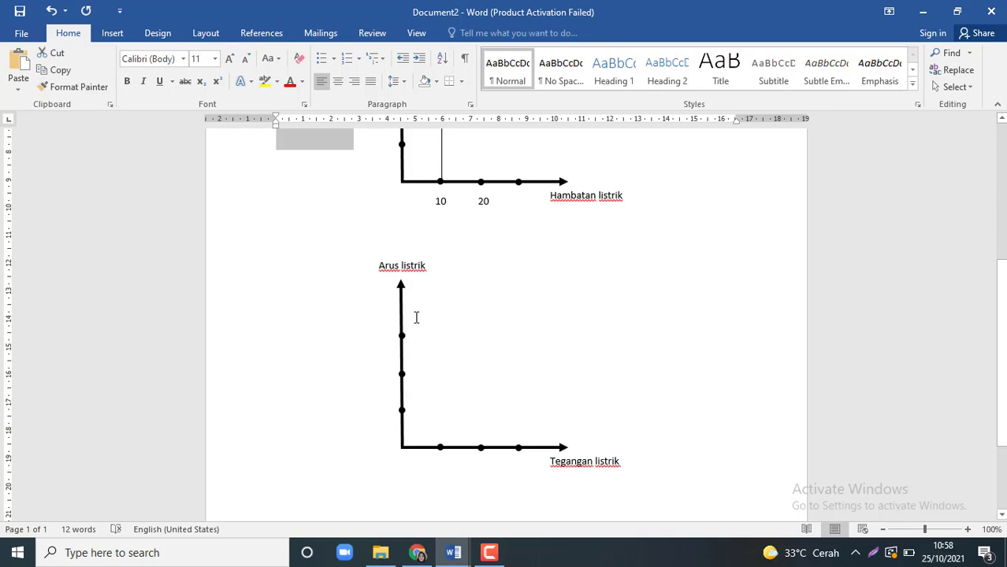
left_click(453, 553)
scroll(473, 295, "up", 5)
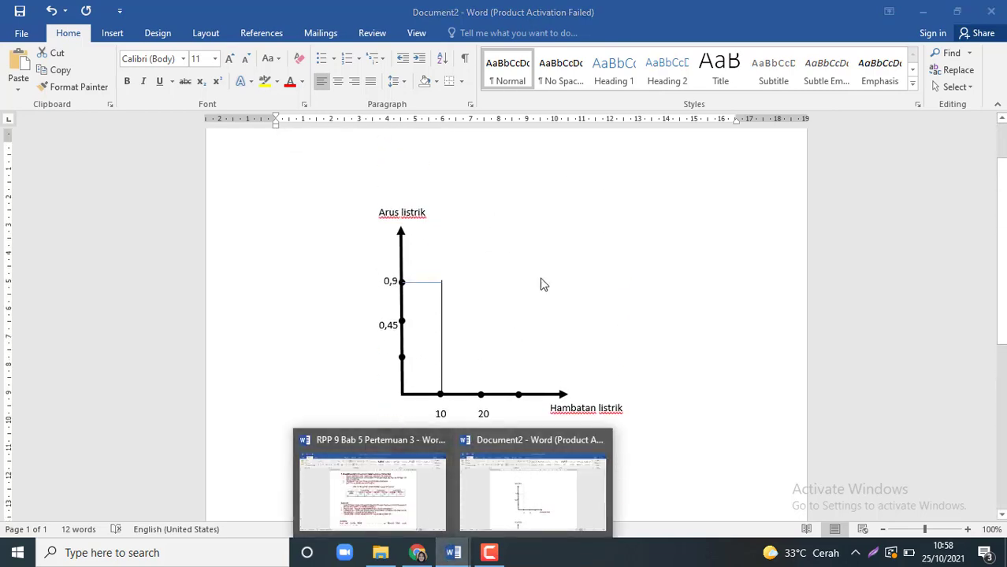
Check the one-battery Tegangan entry and title of Table 2 in the worksheet, and return to the second graph in Document2
left_click(414, 495)
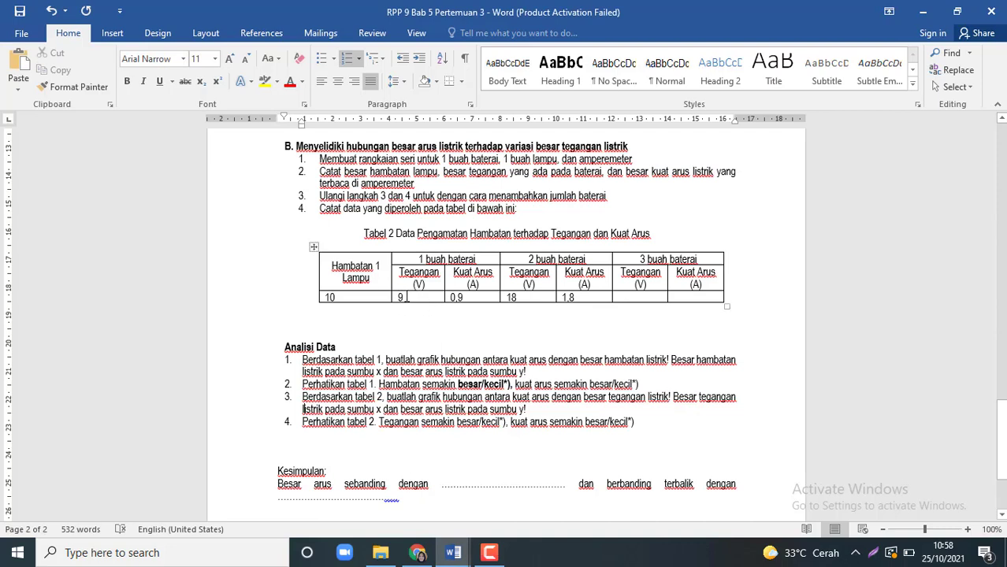
double_click(399, 297)
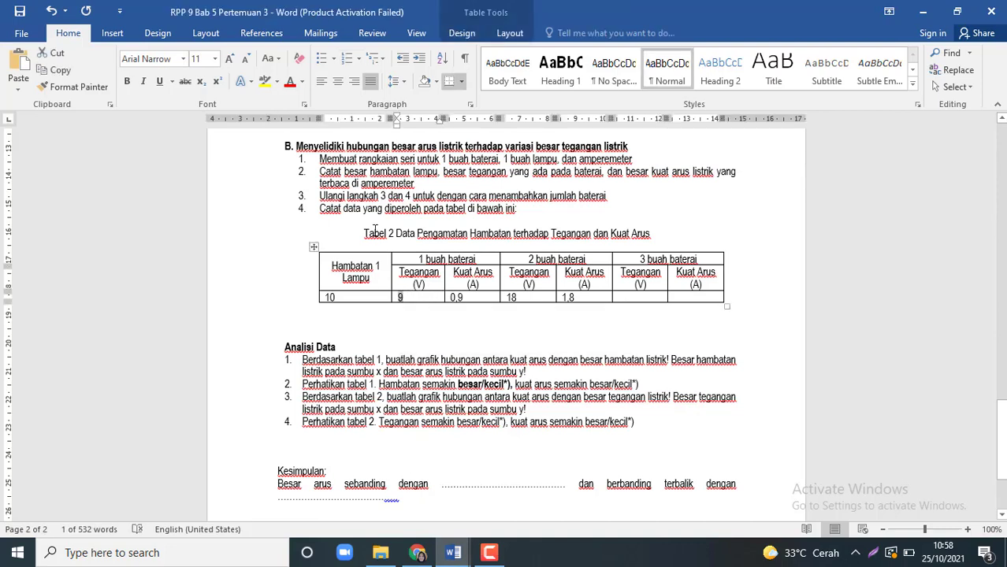
left_click_drag(364, 234, 415, 234)
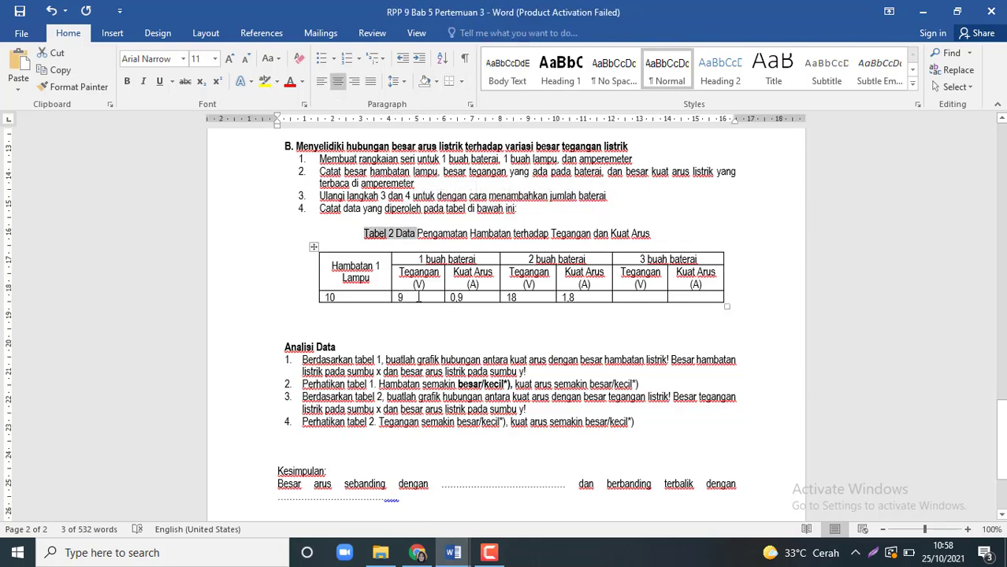
mouse_move(453, 552)
left_click(567, 489)
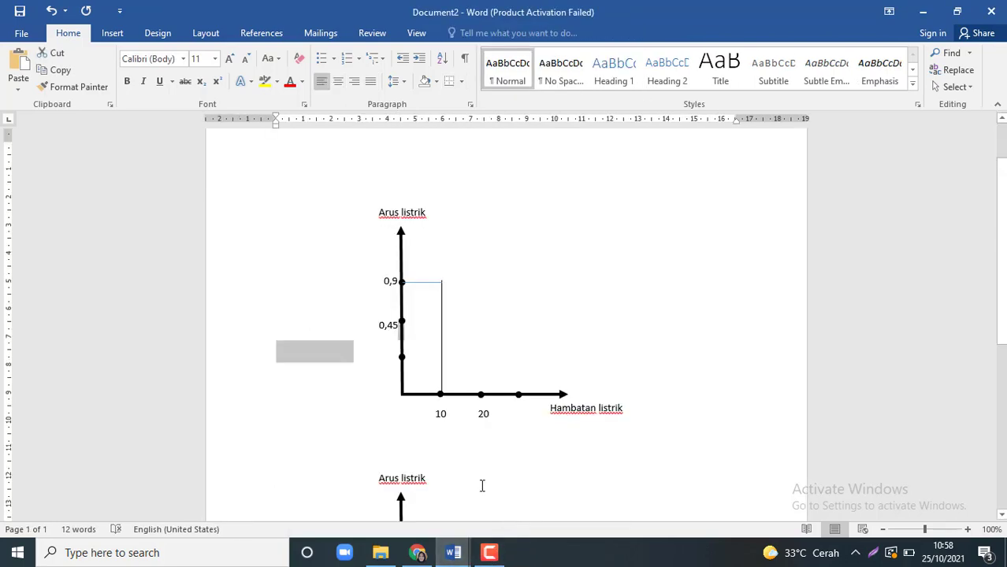
scroll(424, 454, "down", 3)
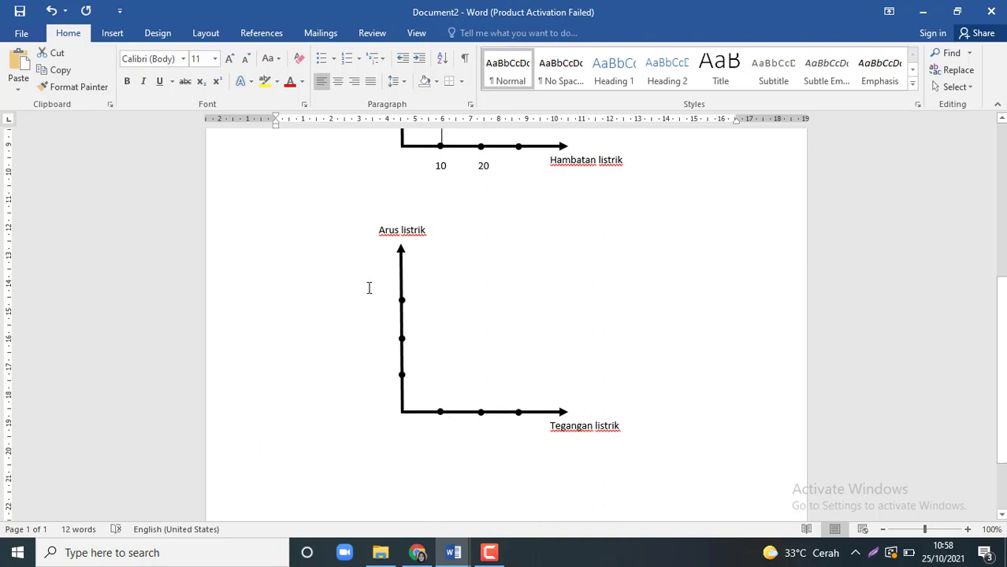
scroll(411, 295, "up", 2)
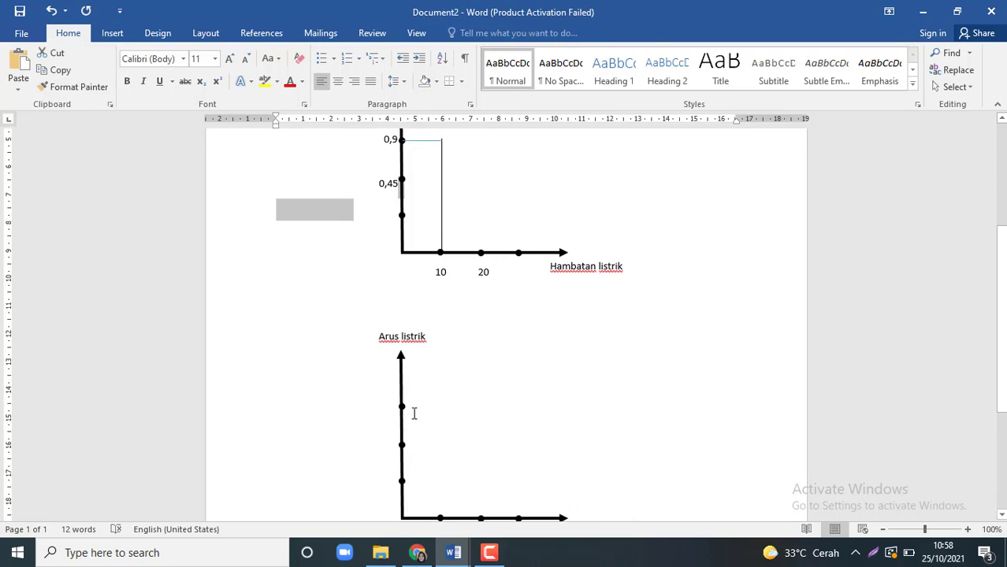
Compare the Tegangan and Kuat Arus entries in the worksheet's Table 2 with the besar/kecil options in question 4
mouse_move(453, 552)
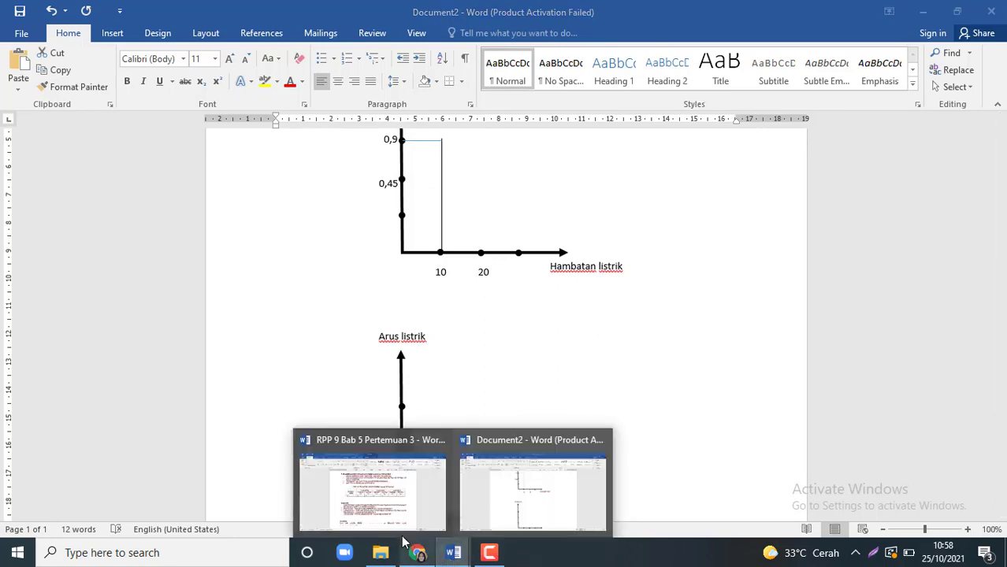
left_click(374, 465)
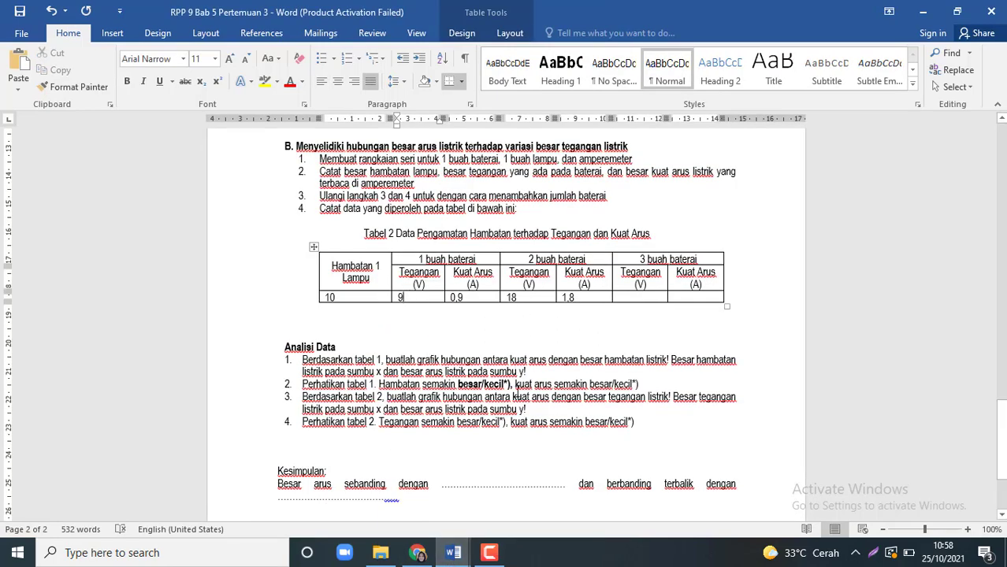
scroll(337, 365, "down", 2)
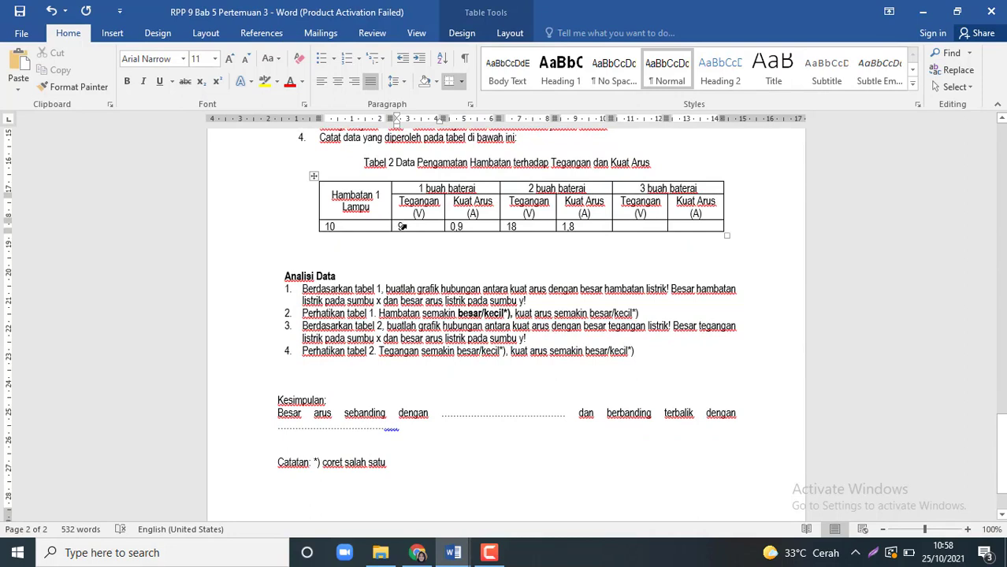
left_click(402, 226)
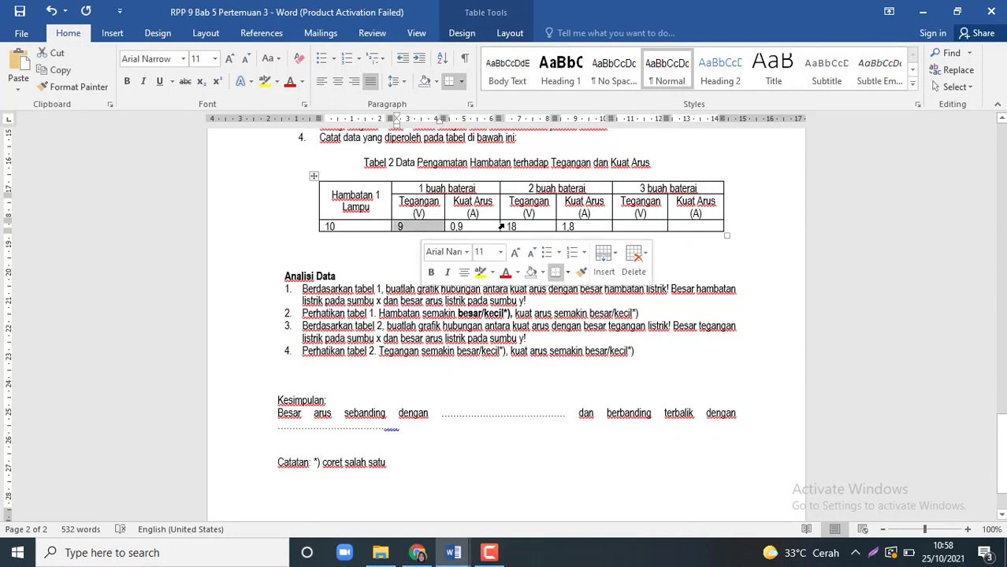
left_click(502, 226)
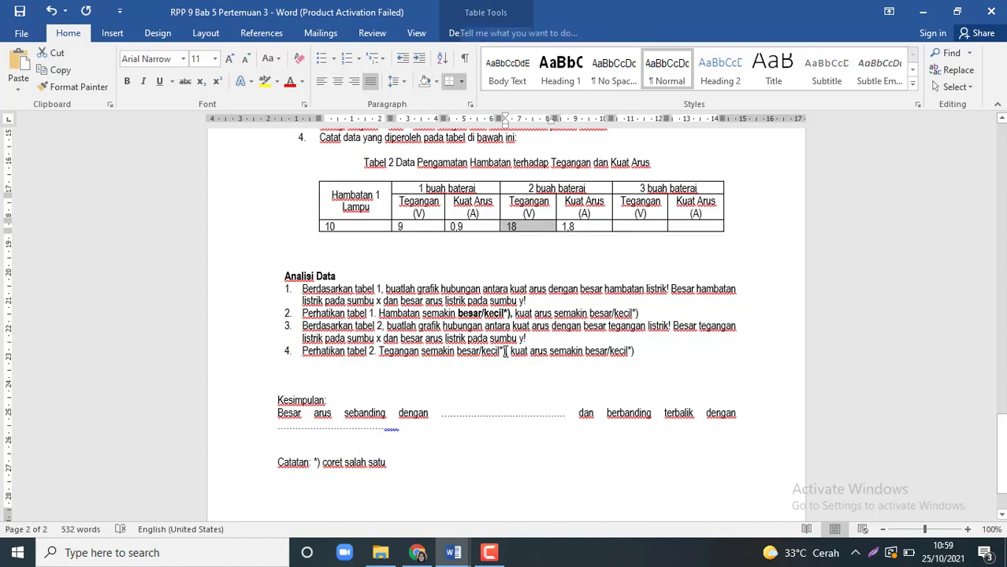
left_click_drag(507, 352, 458, 351)
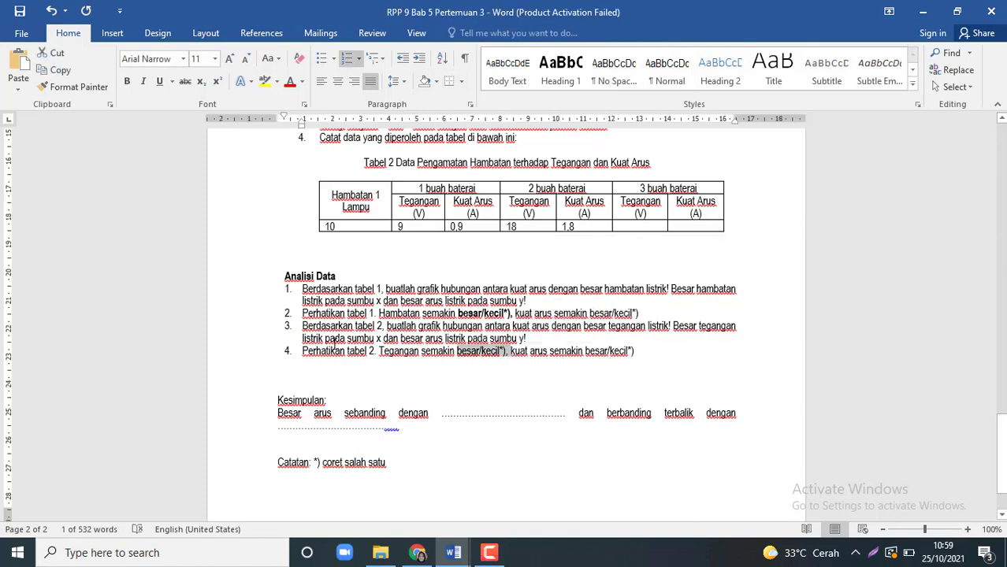
left_click_drag(471, 227, 459, 227)
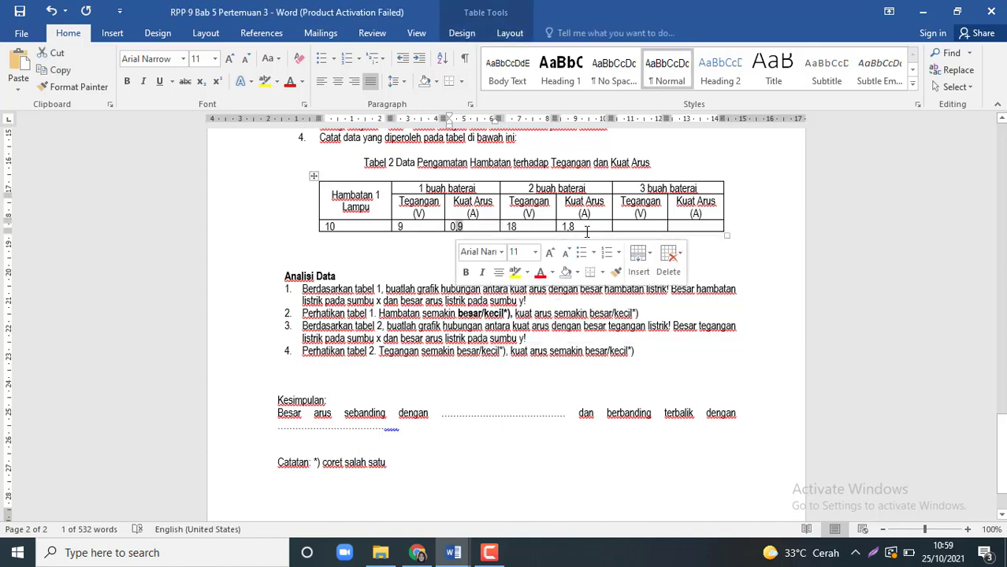
left_click_drag(585, 227, 570, 228)
left_click_drag(630, 353, 611, 353)
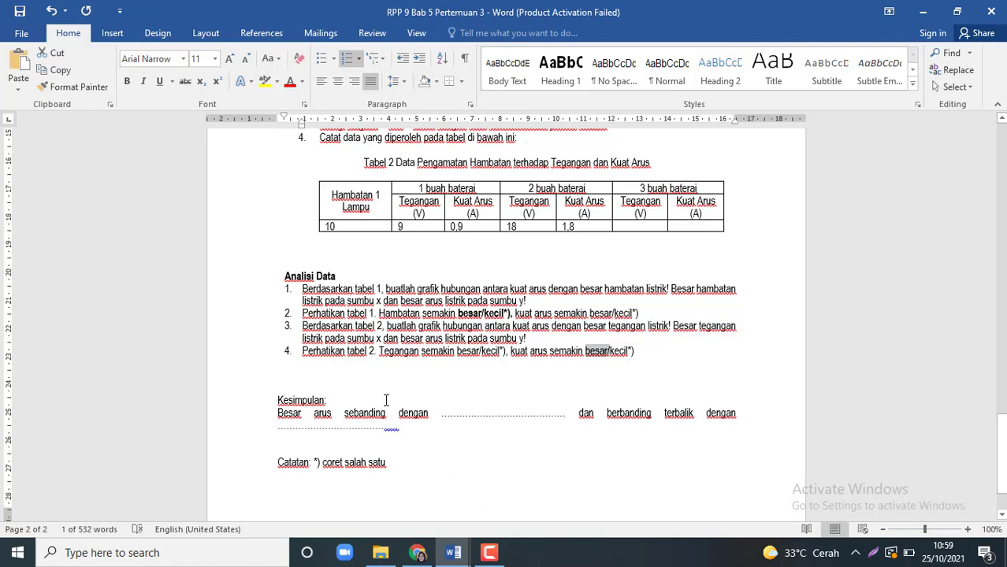
Review the two blanks in the Kesimpulan sentence and the closing note, and switch to the PhET circuit simulation in Chrome
left_click_drag(459, 417, 561, 417)
left_click(512, 413)
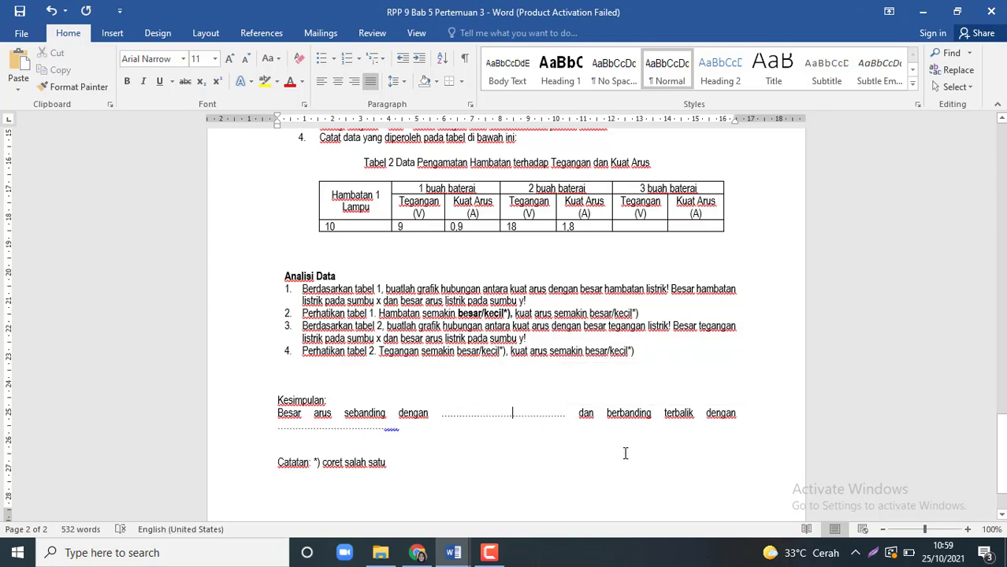
left_click_drag(398, 430, 291, 427)
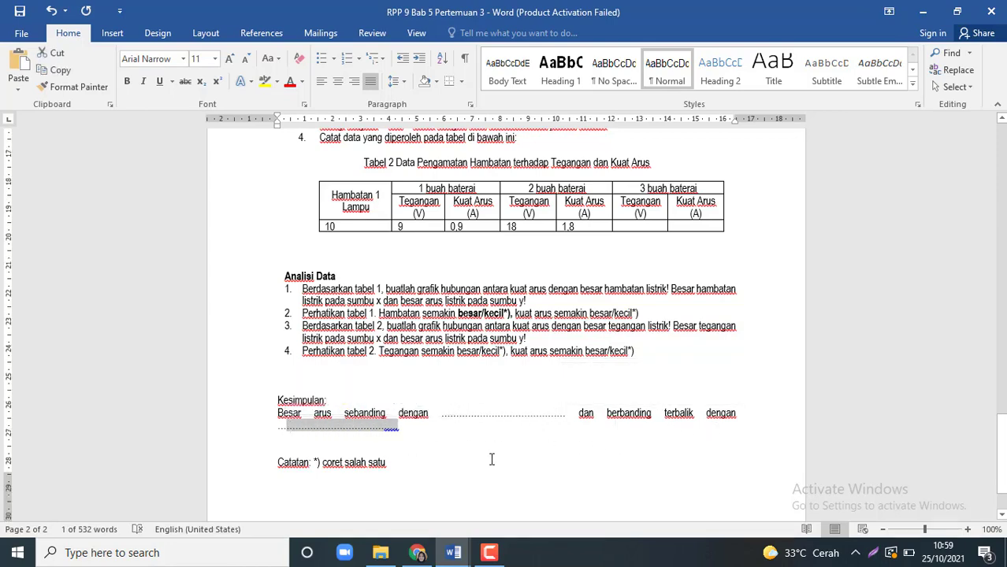
scroll(492, 459, "down", 2)
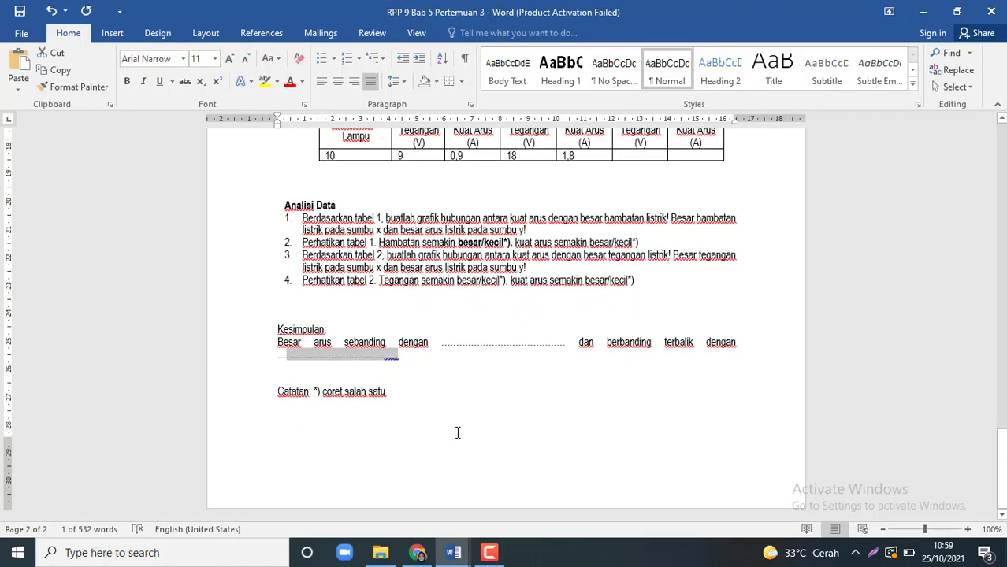
left_click(418, 554)
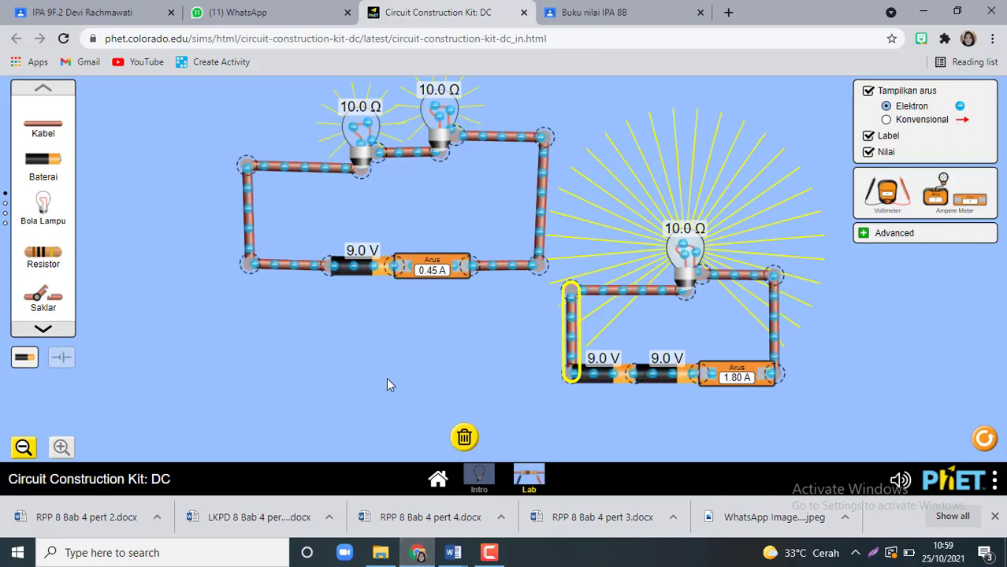